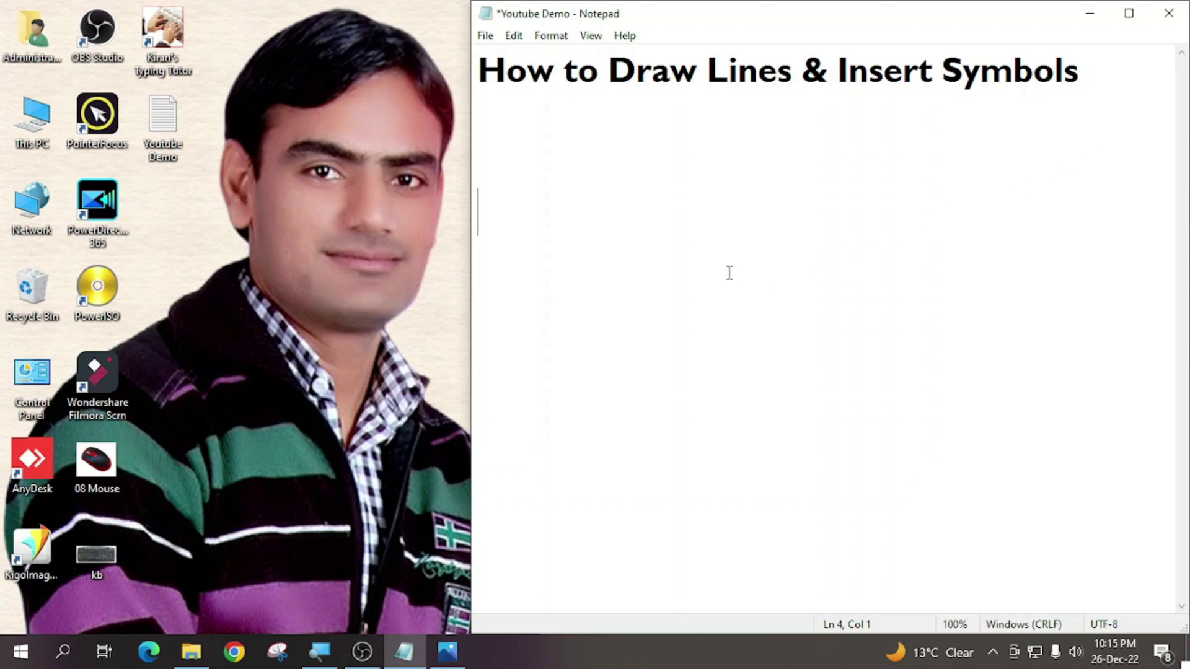
Add the line 'Window Key + R > Run > Winword > ok' below the Notepad heading
left_click(21, 652)
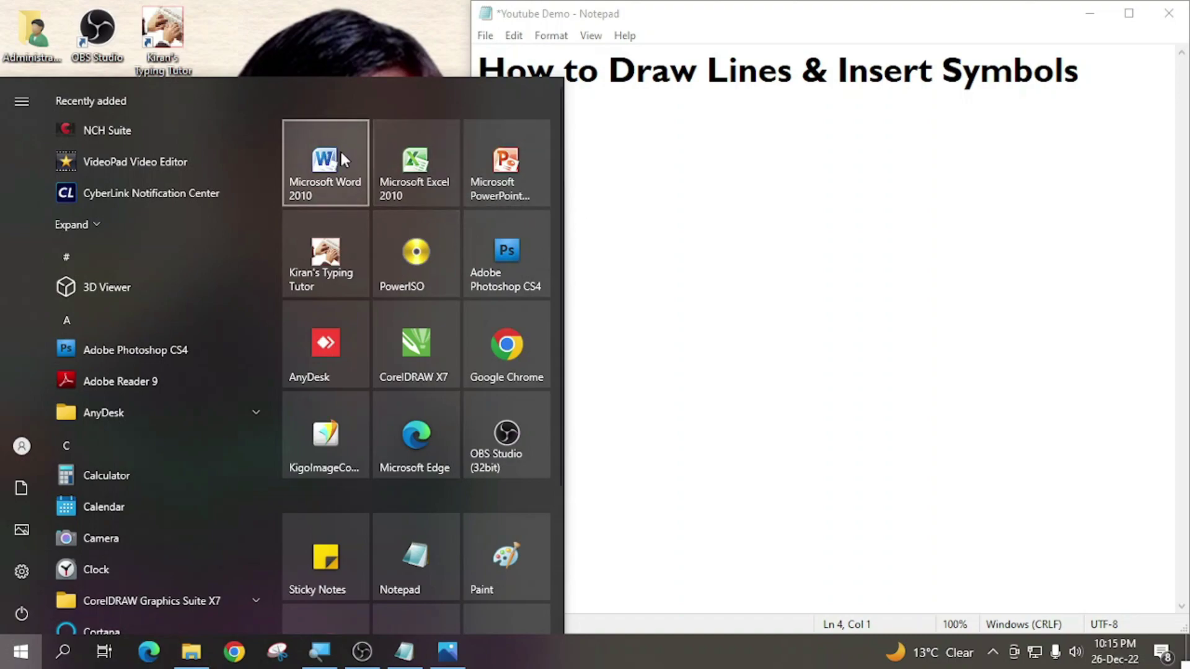
left_click(650, 218)
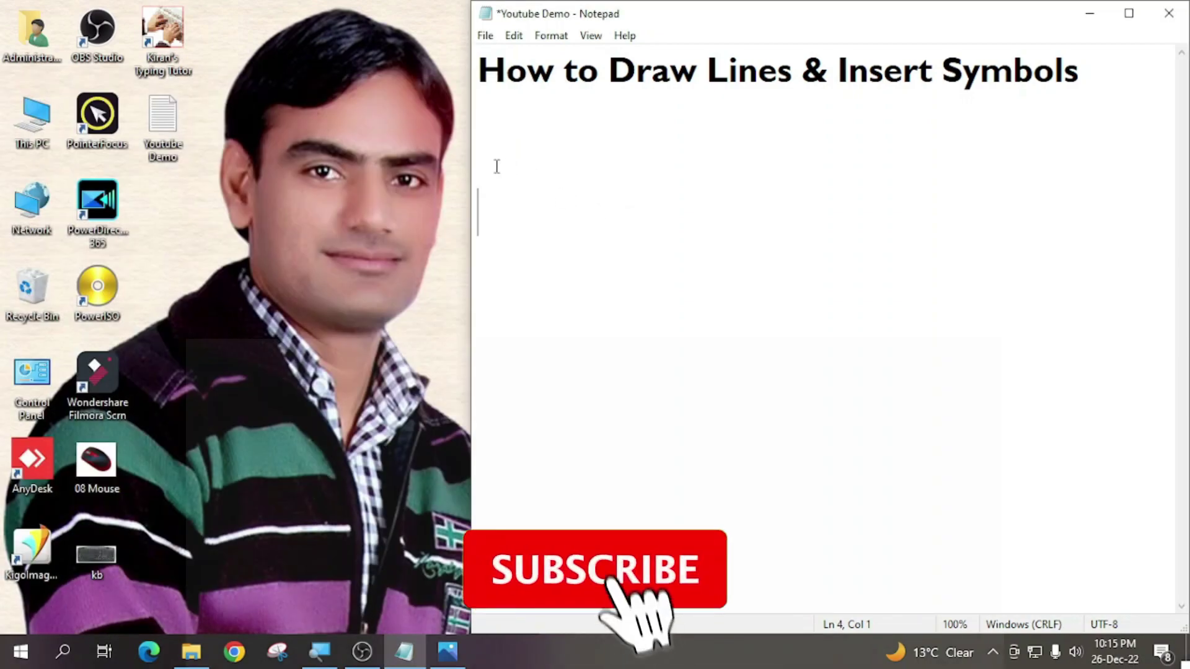
left_click(490, 162)
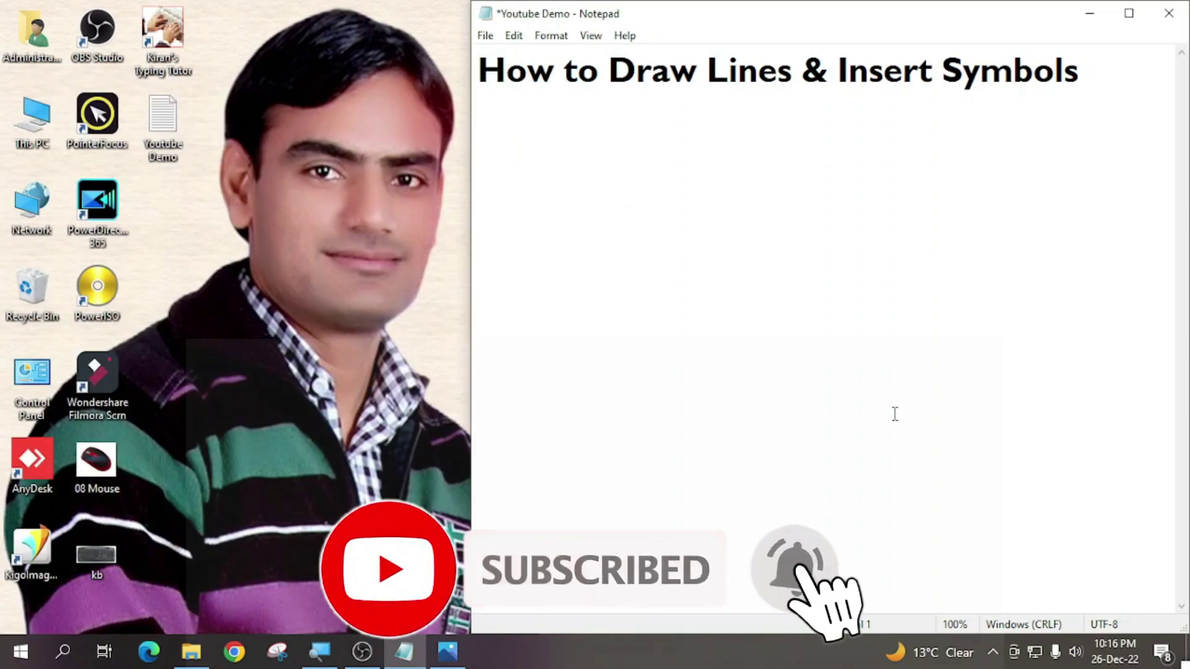
type("Win")
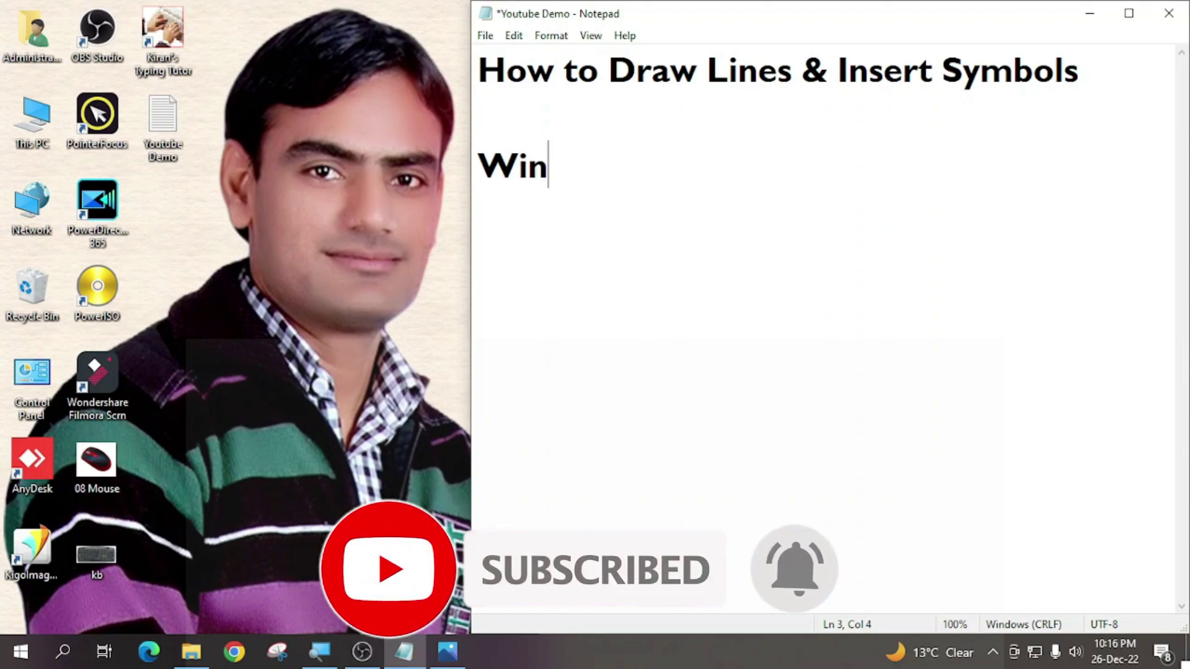
type("dow Key ")
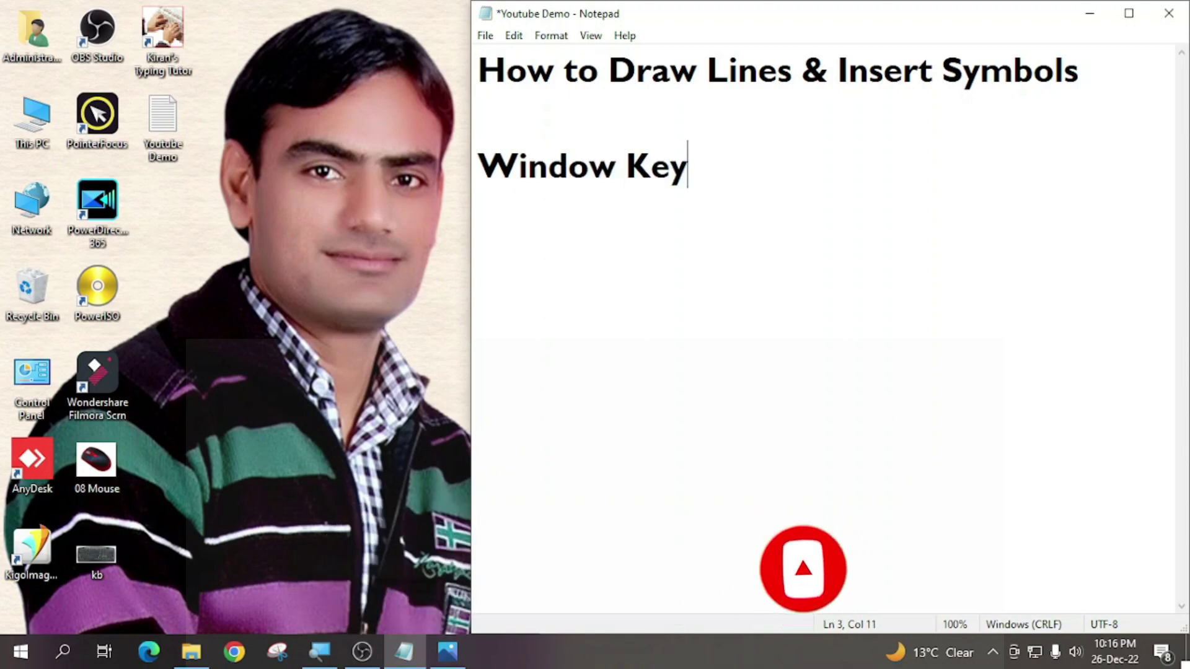
type("+ R ")
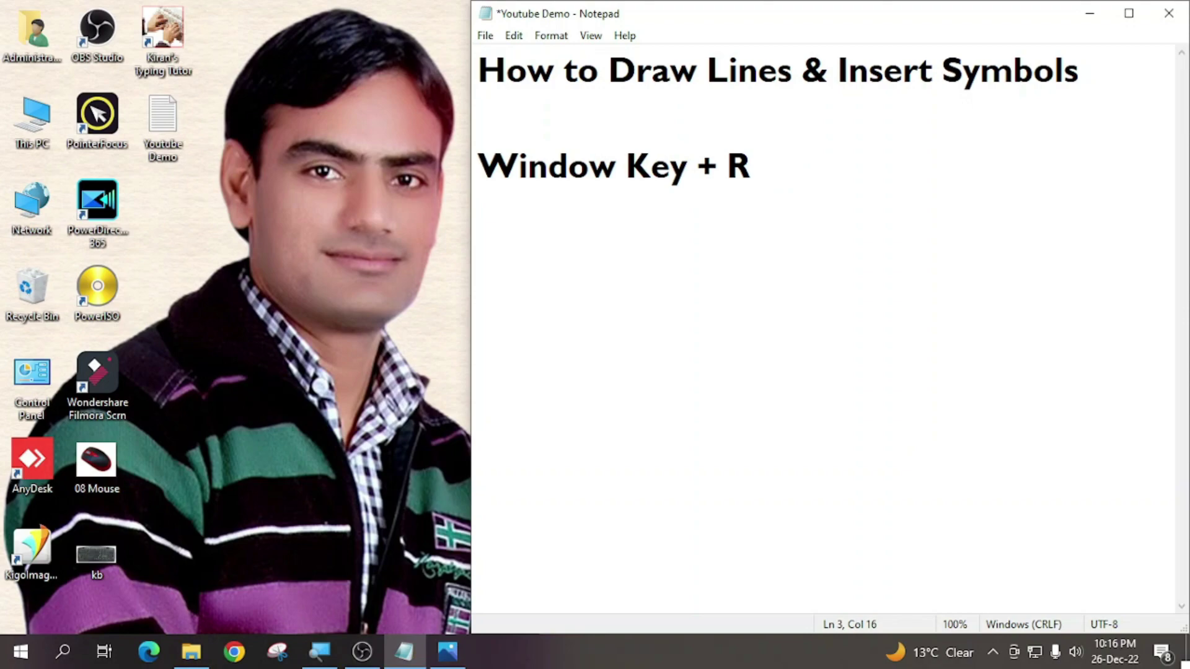
type("> ")
type("Run ")
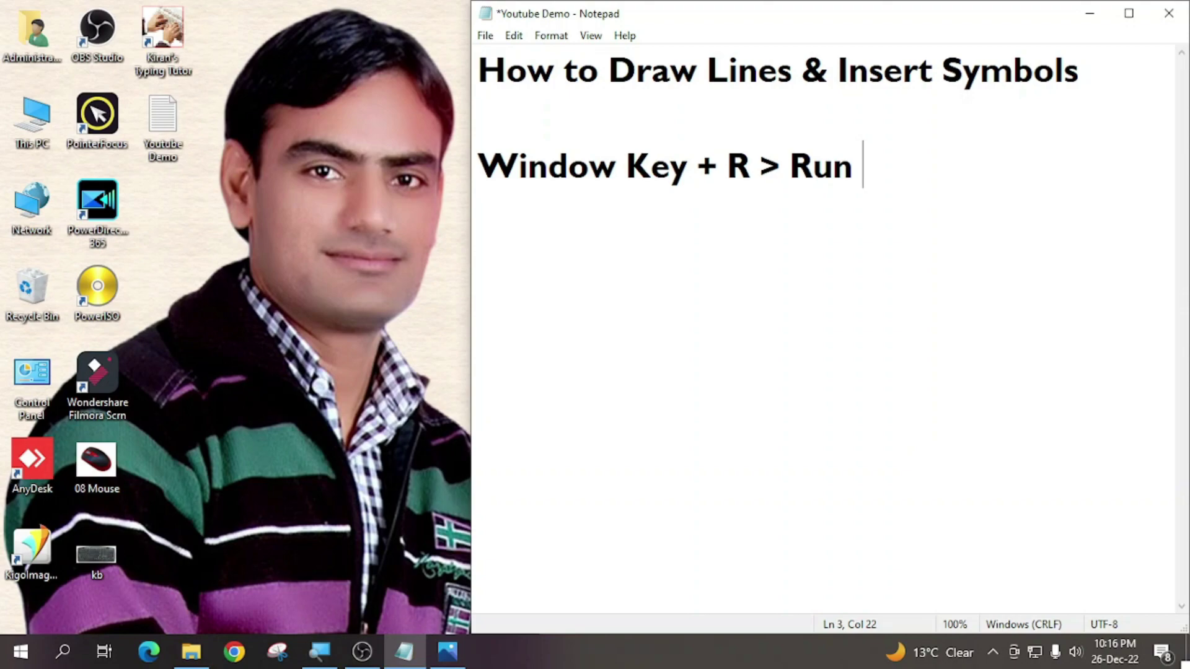
type("> W")
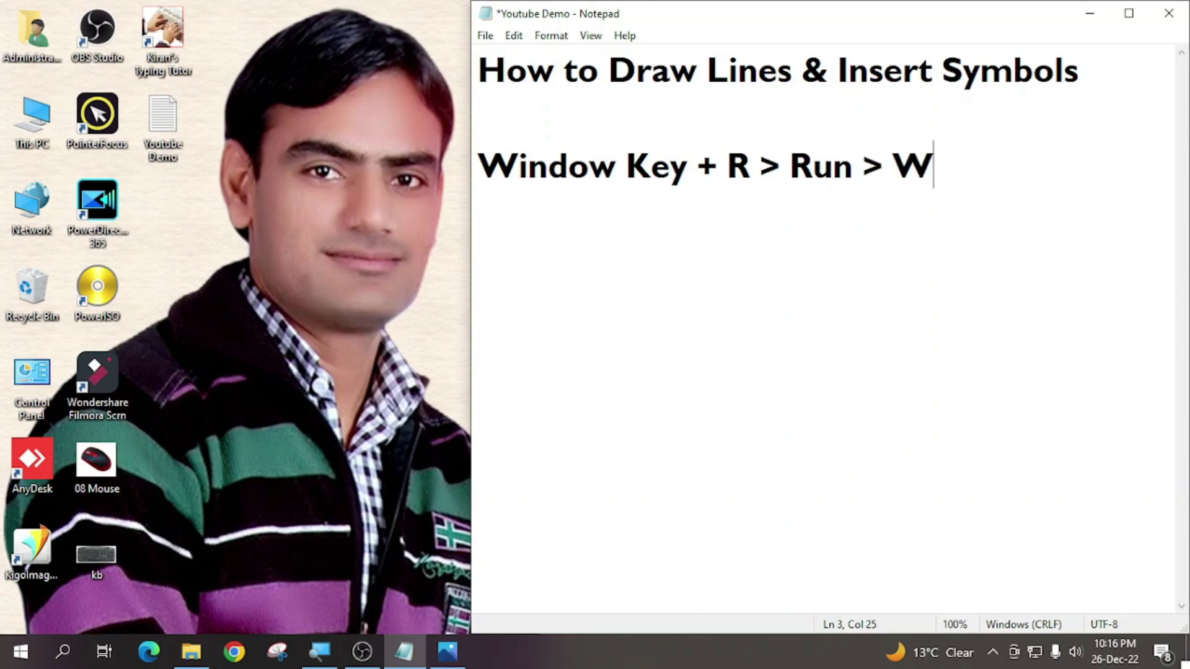
type("inword ")
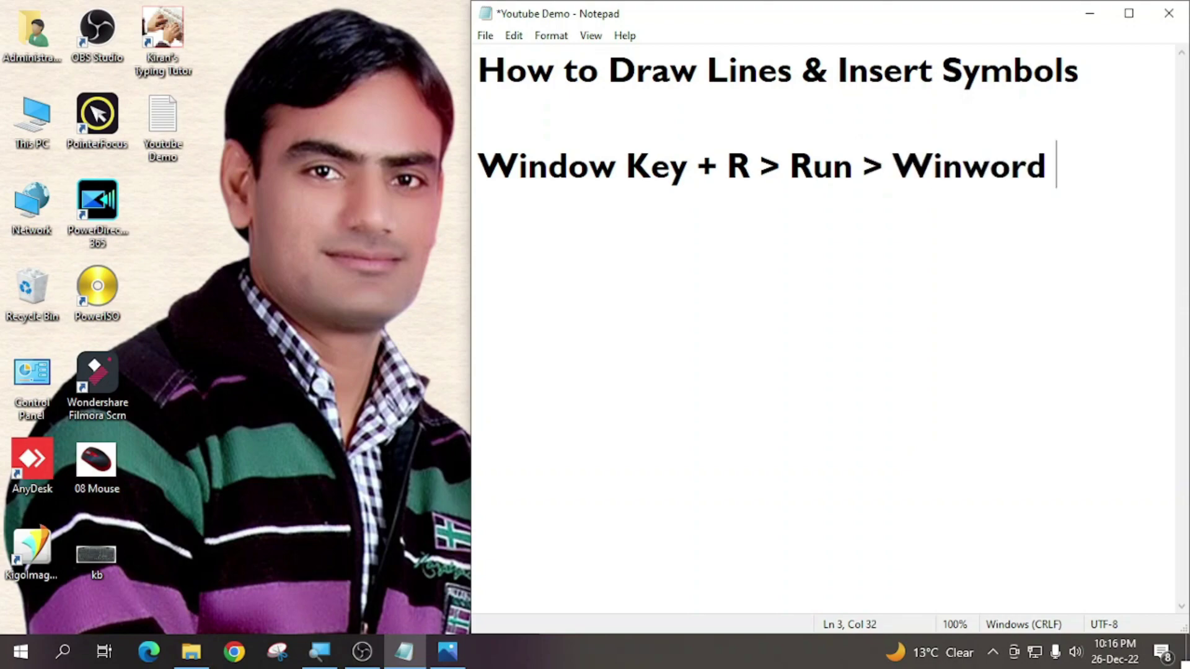
type("> ok")
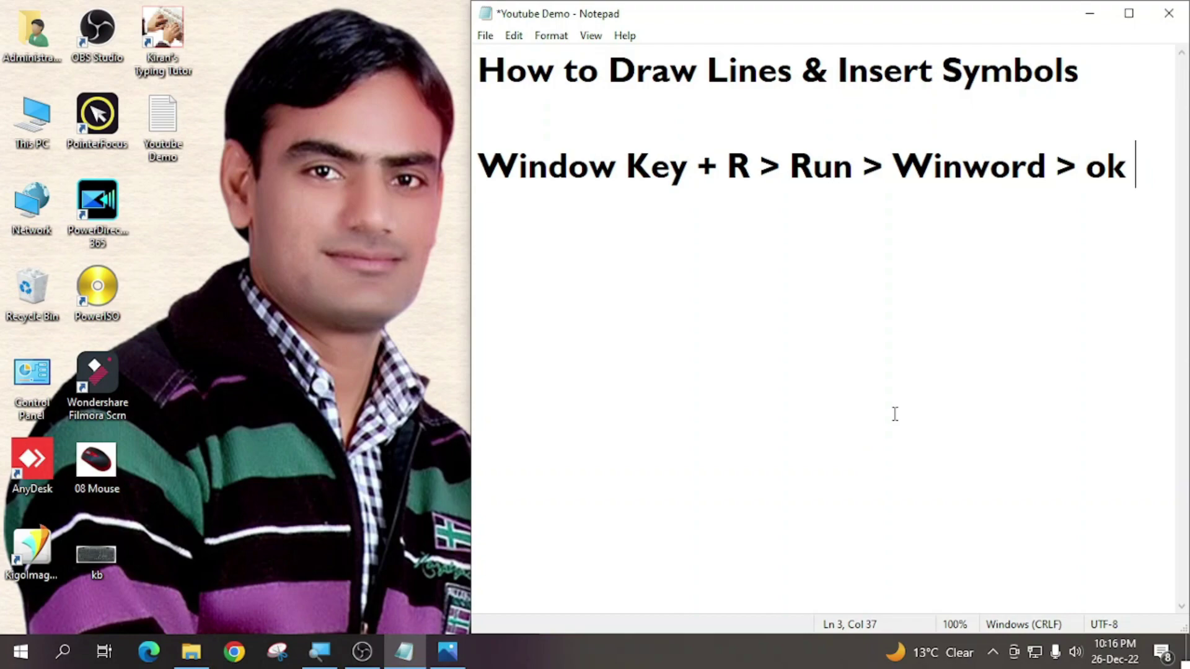
key("super+r")
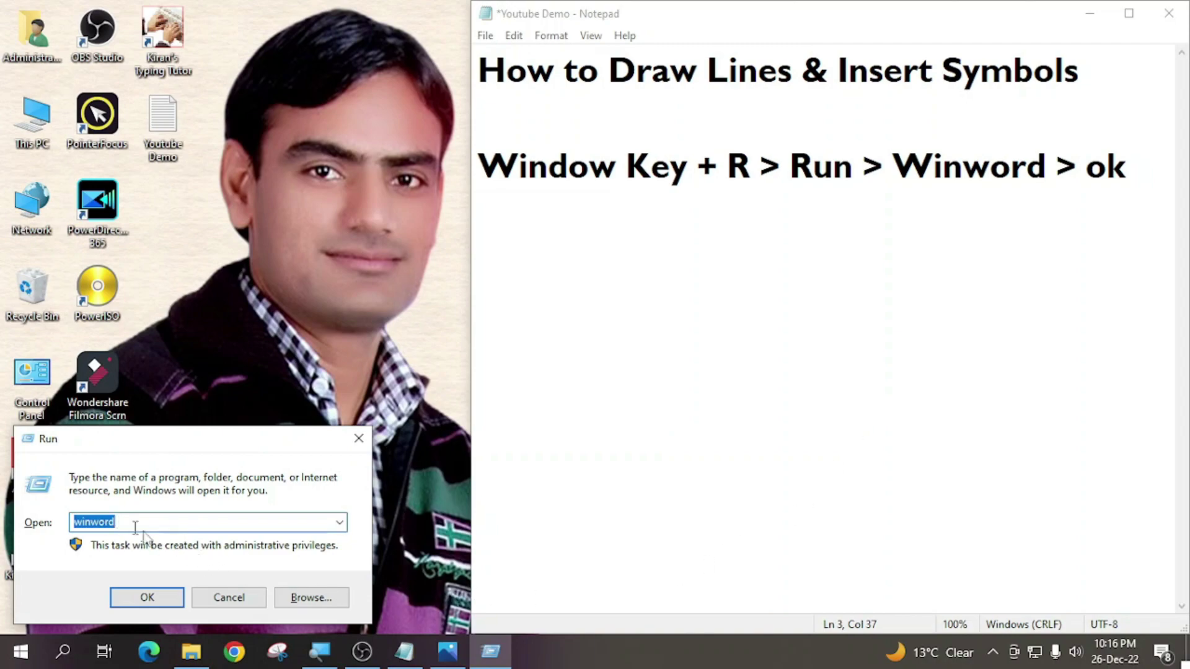
Run 'winword' from the Run dialog to start Word with a blank Document1
left_click(158, 597)
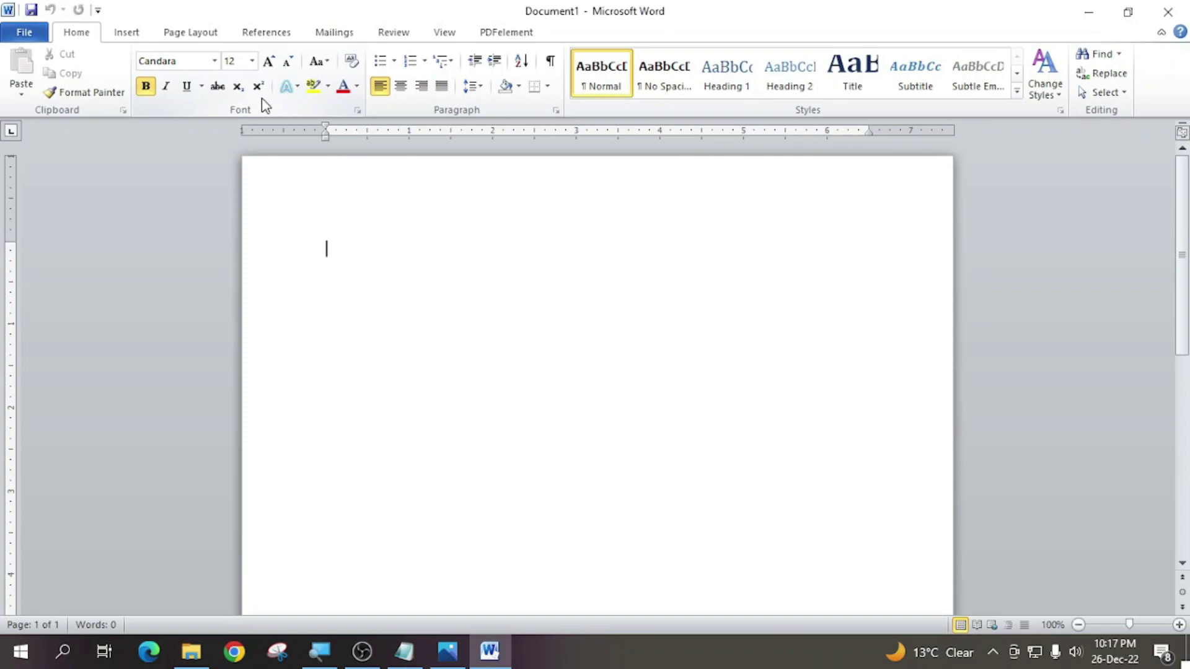
Draw a long horizontal Line shape across the upper part of the page
left_click(126, 32)
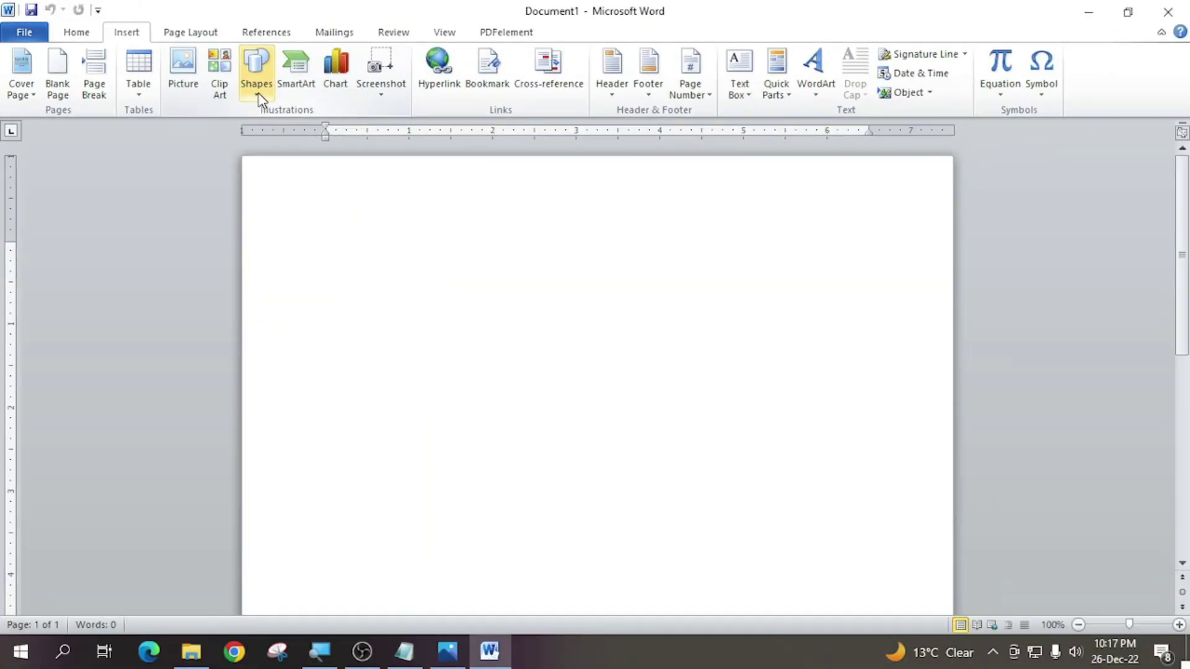
left_click(259, 98)
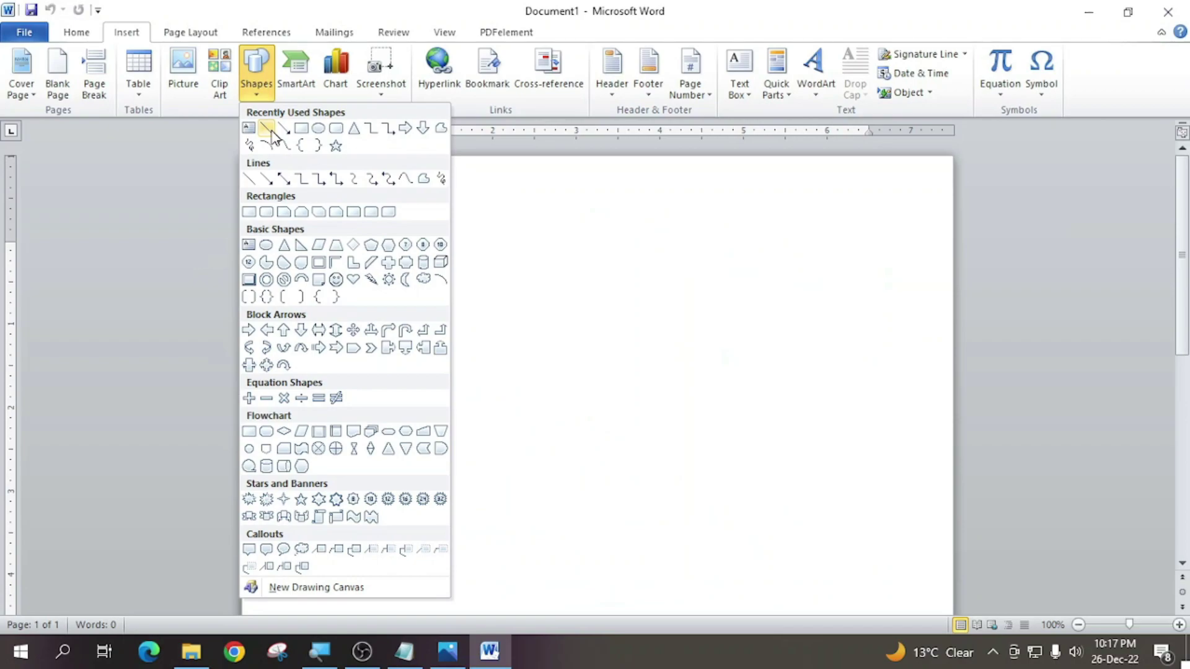
left_click(271, 135)
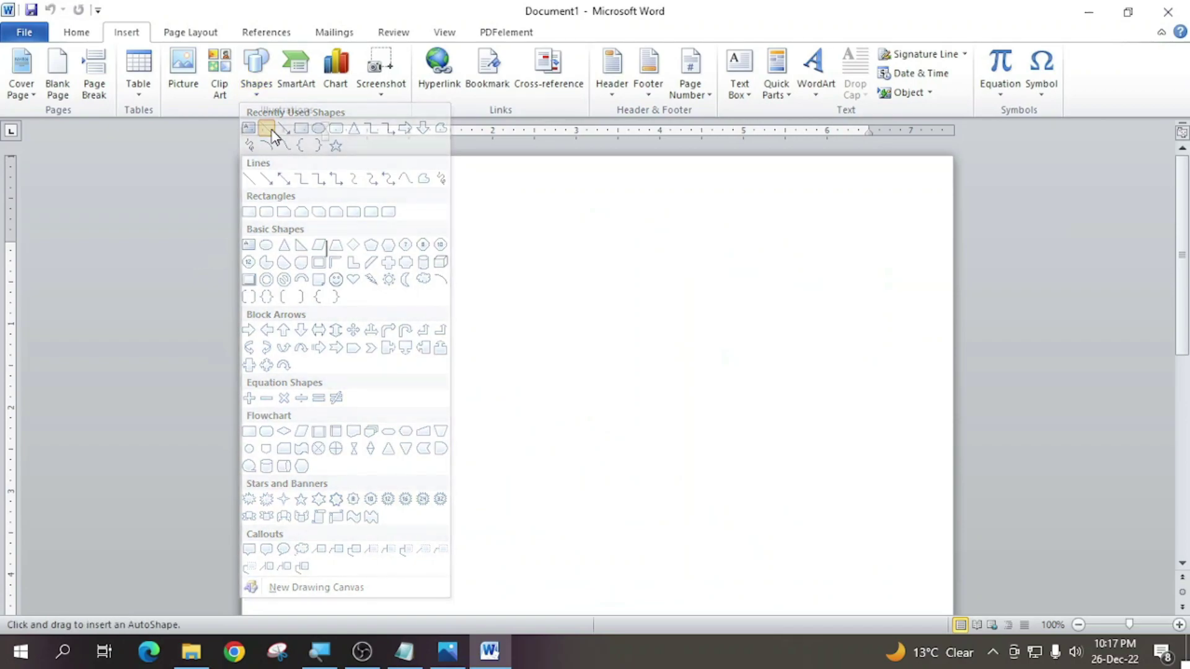
left_click_drag(285, 279, 855, 271)
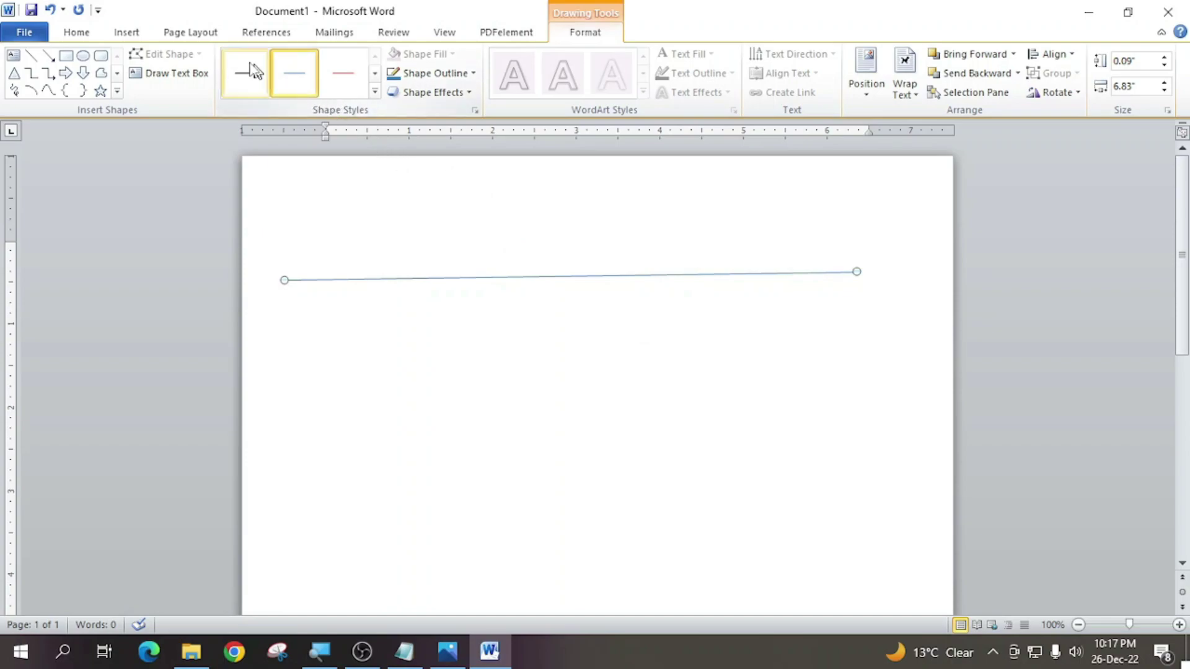
left_click(379, 338)
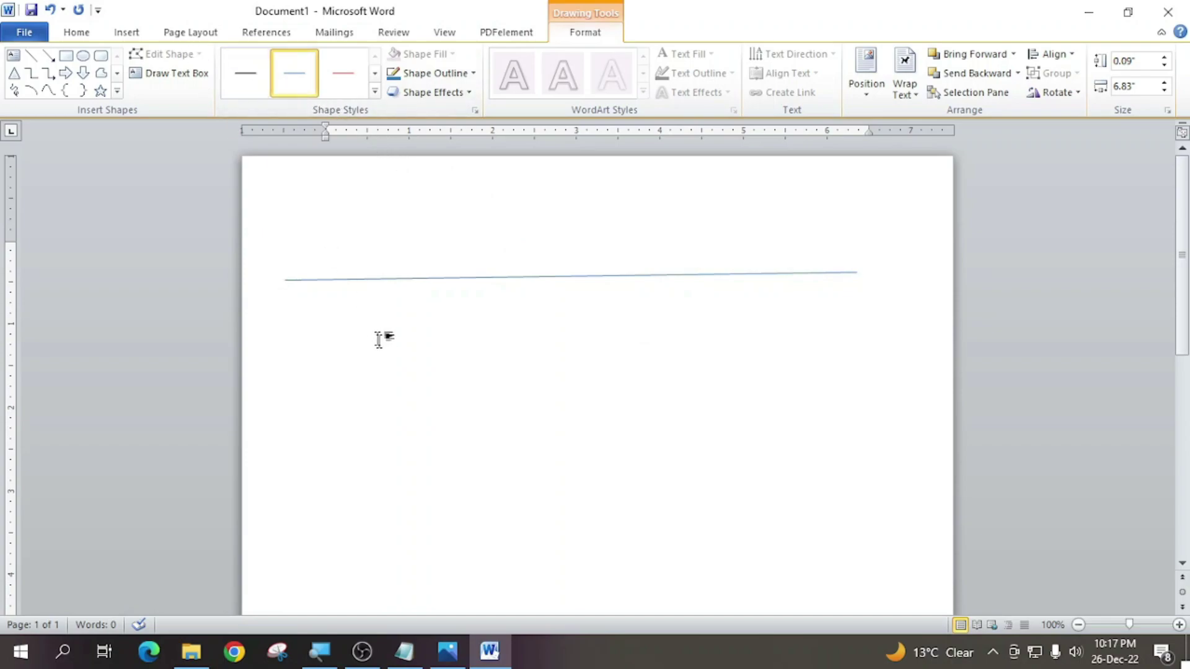
Pick the Line shape from Insert > Shapes again
left_click(127, 34)
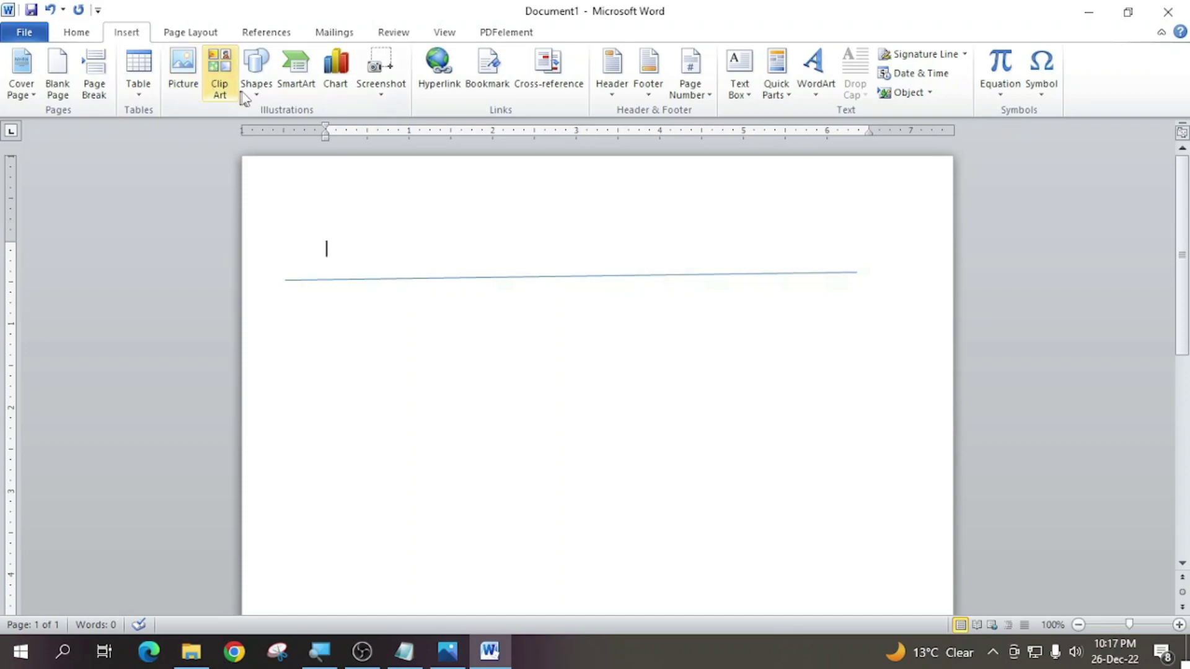
left_click(256, 71)
left_click(268, 129)
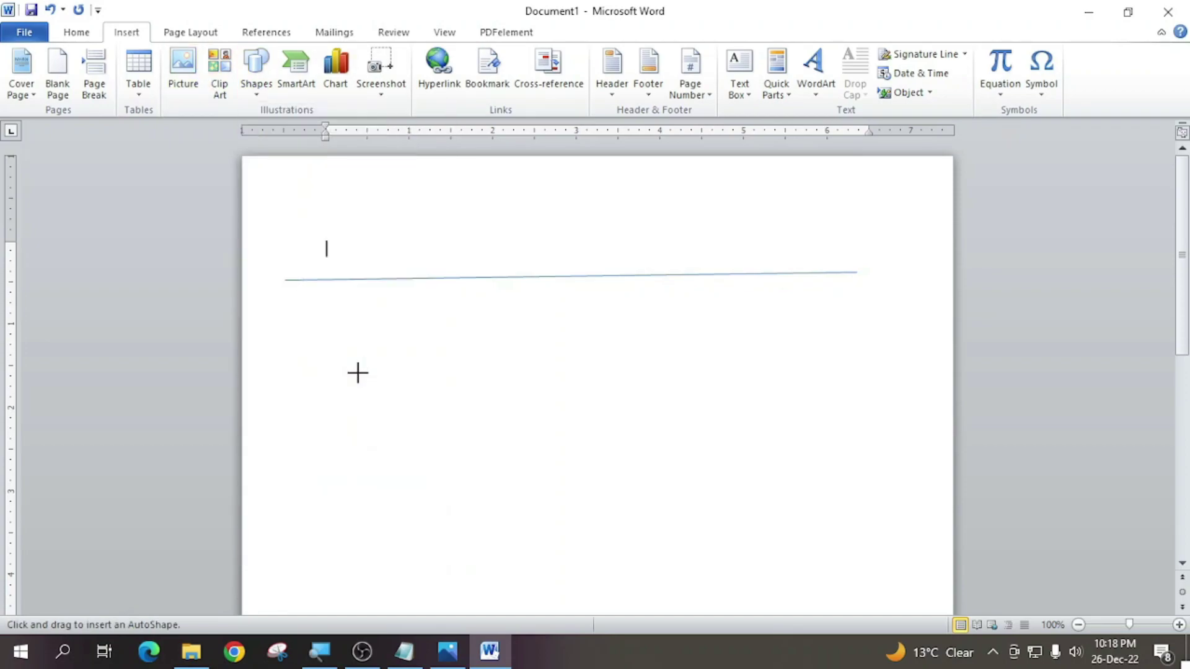
left_click(447, 651)
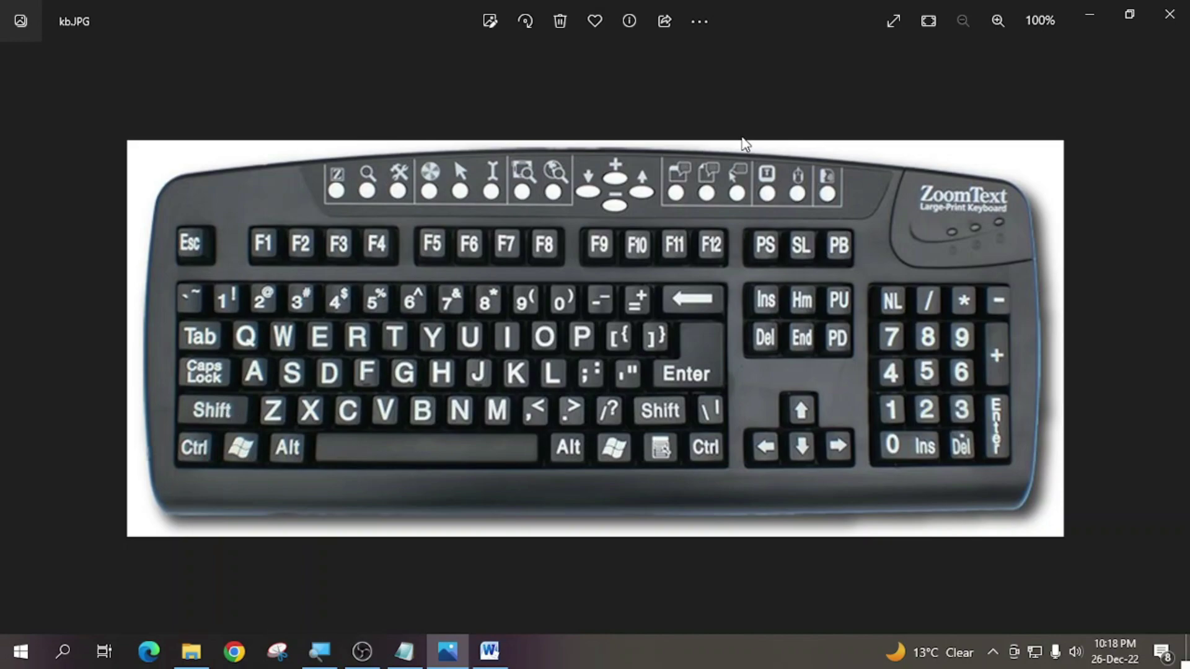
left_click(1091, 21)
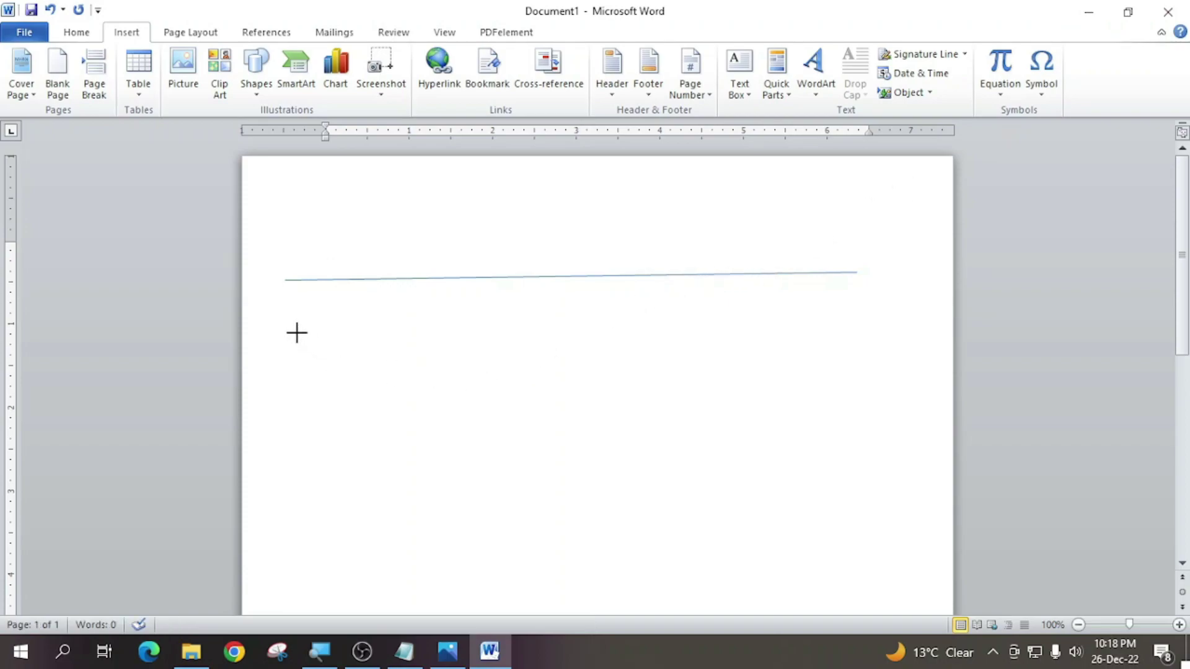
Draw a second horizontal line just below the first and deselect it
mouse_move(298, 334)
left_mouse_down()
mouse_move(595, 344)
mouse_move(850, 330)
left_mouse_up()
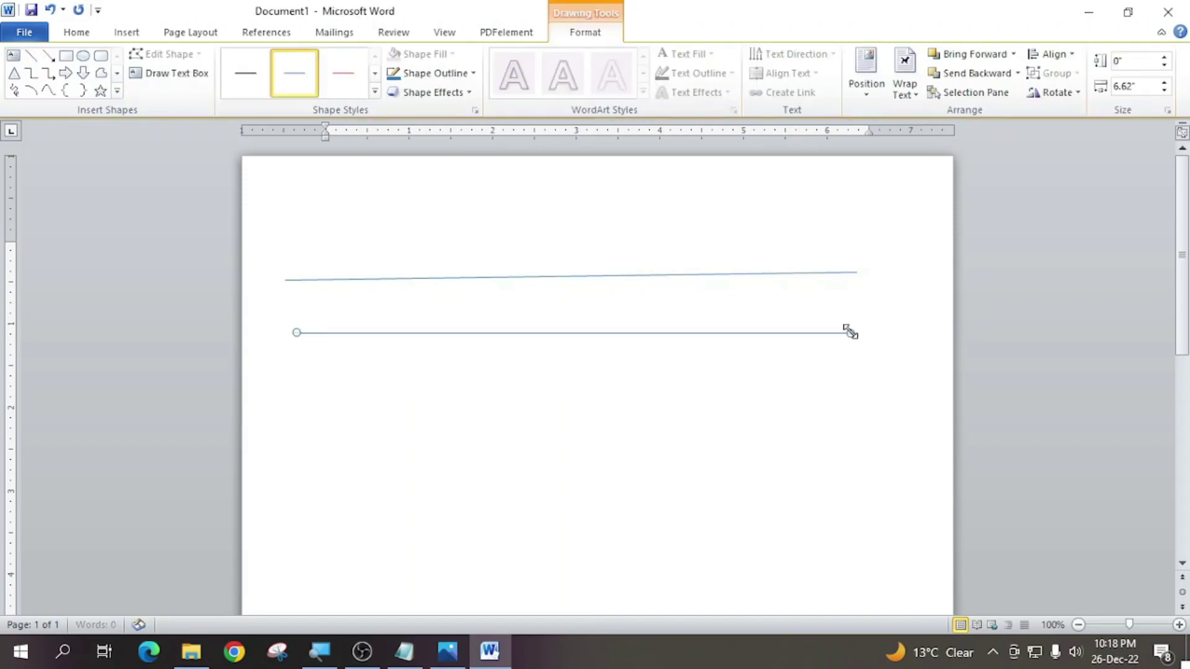
left_click(784, 423)
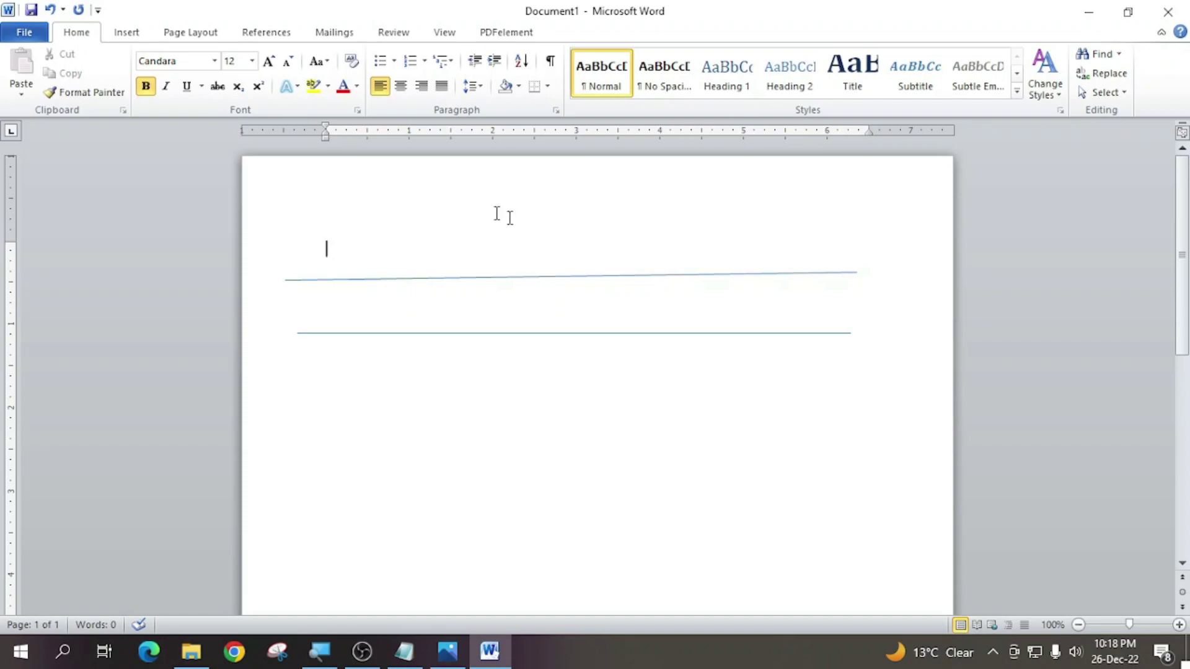
Draw a vertical Line shape crossing both horizontal lines near the top
left_click(129, 32)
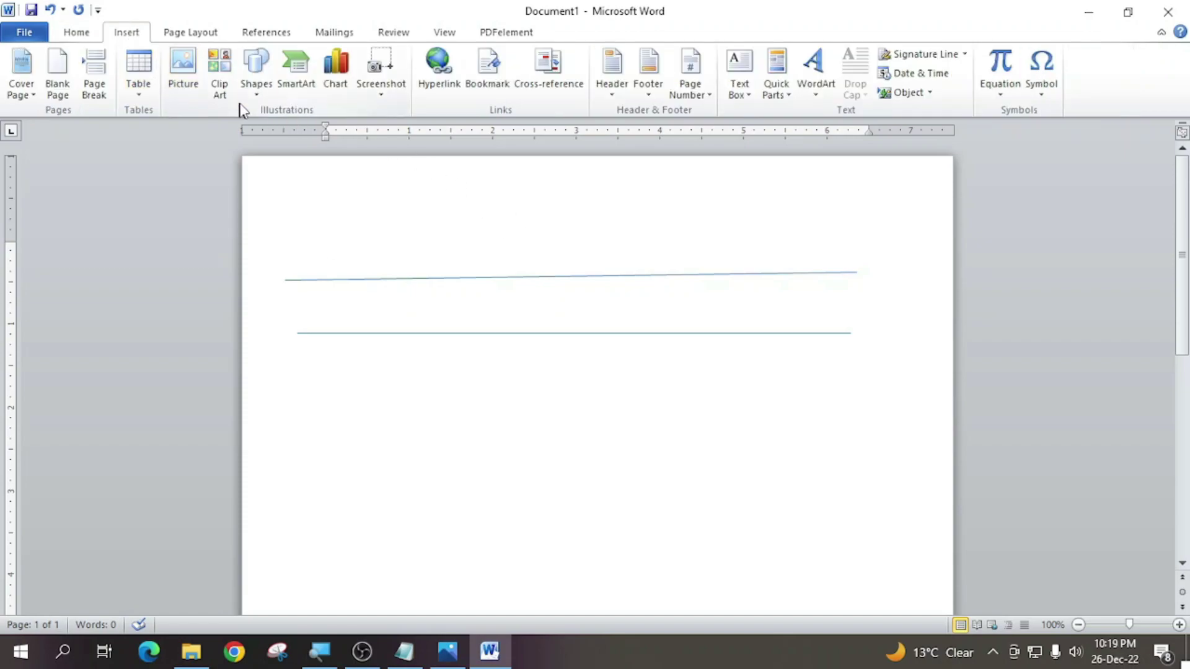
left_click(256, 71)
left_click(267, 130)
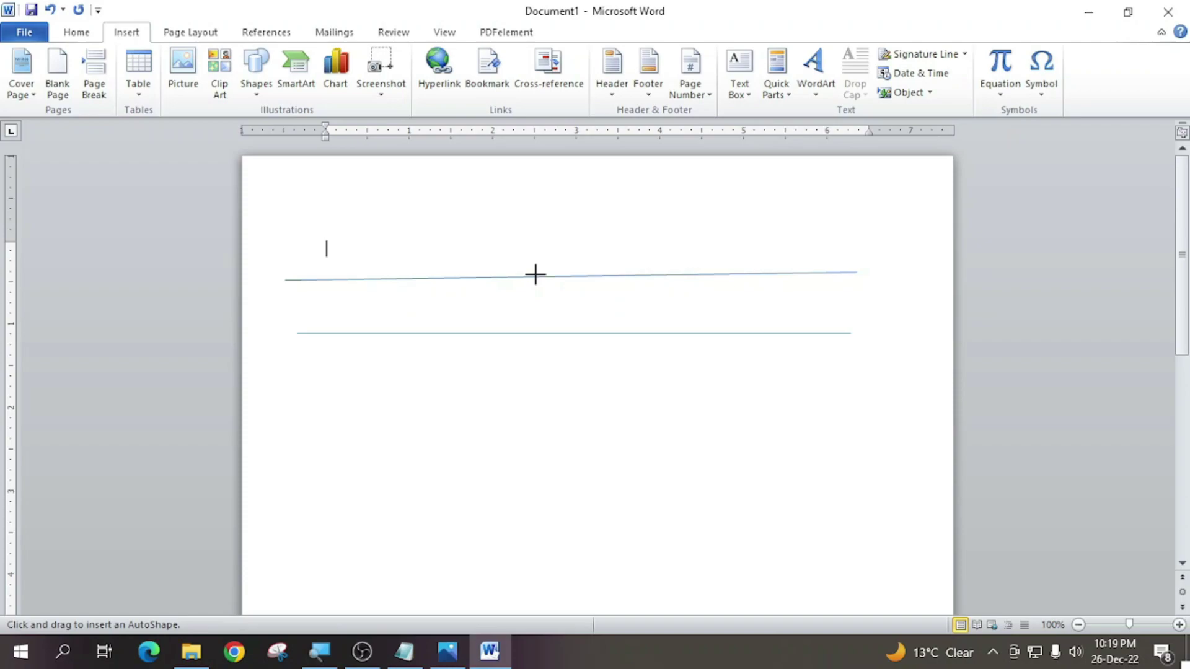
left_click_drag(574, 194, 606, 455)
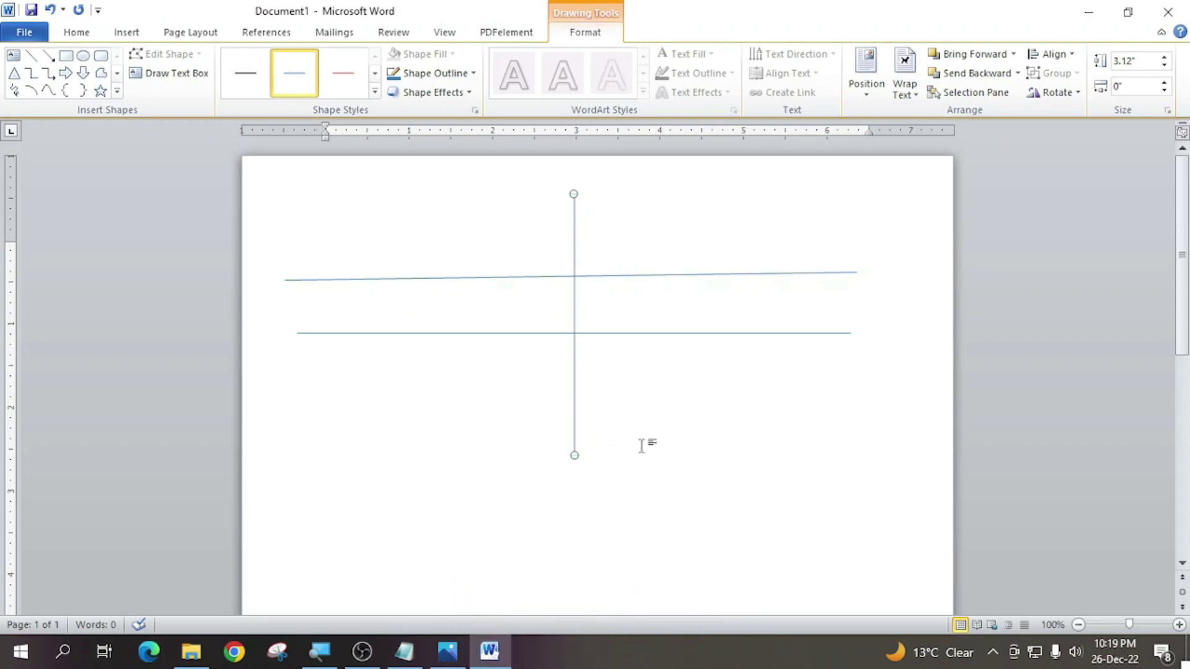
left_click(690, 429)
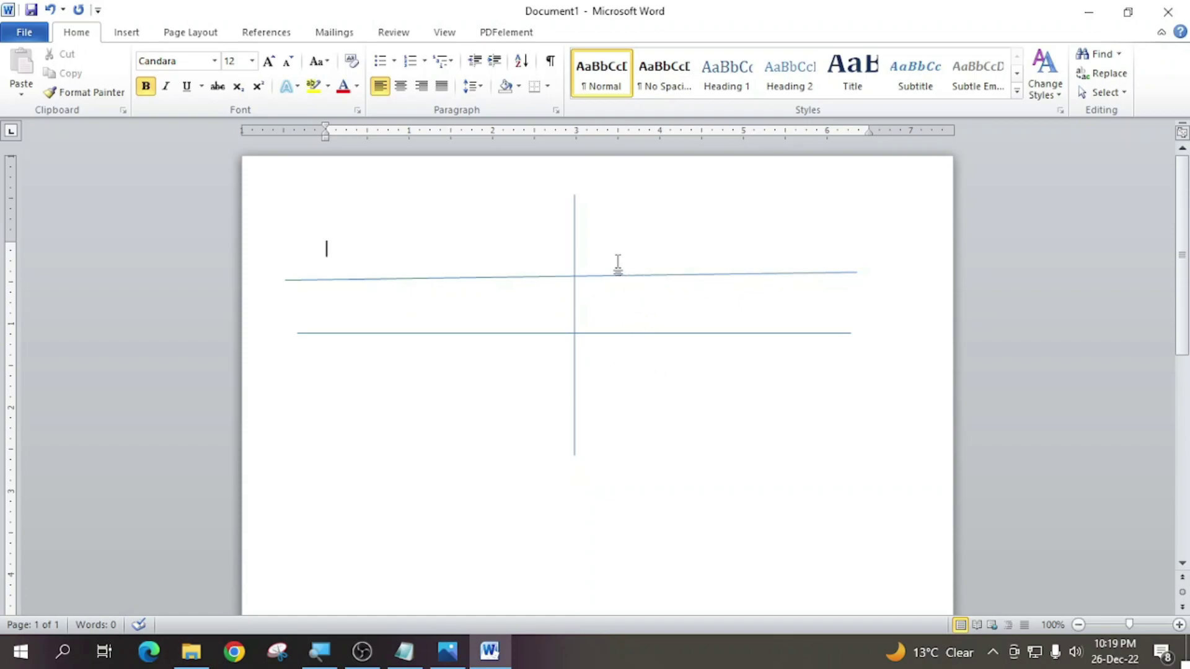
Delete the vertical, slanted and horizontal lines, leaving the page blank
left_click(574, 236)
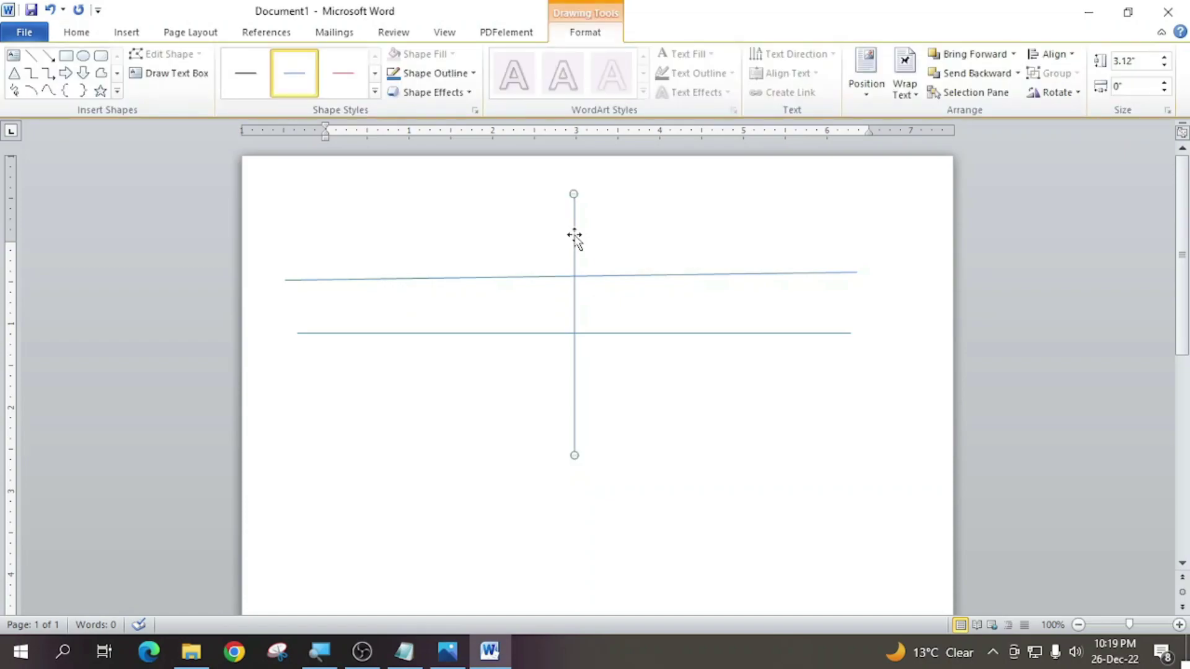
key("Delete")
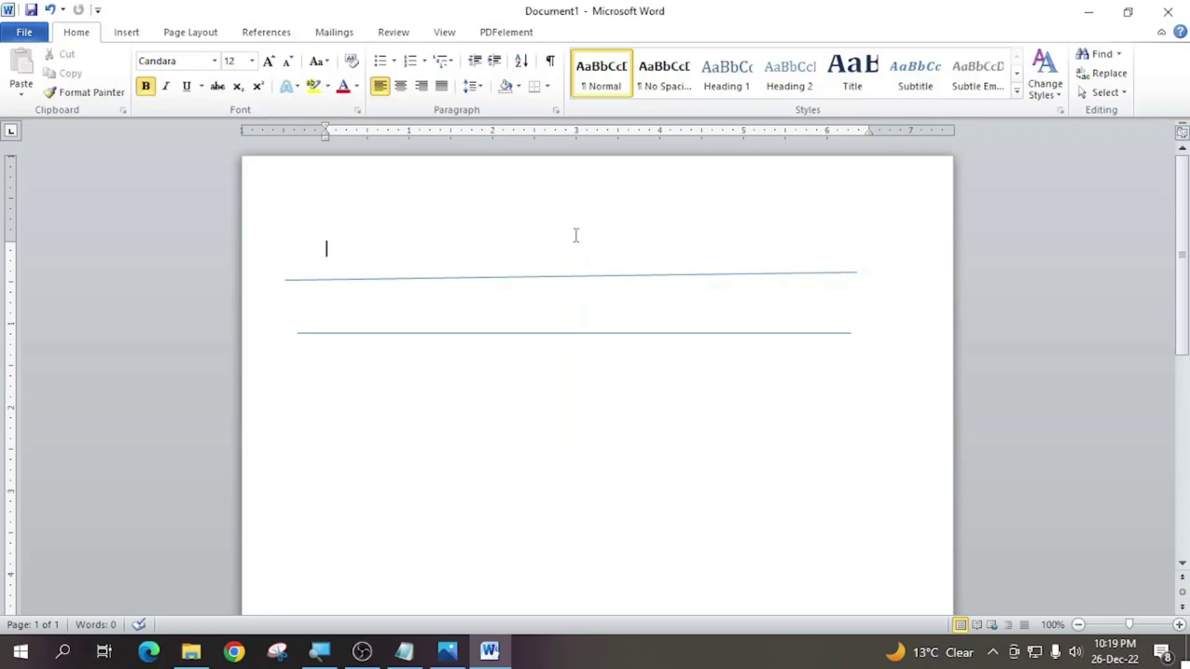
left_click(578, 277)
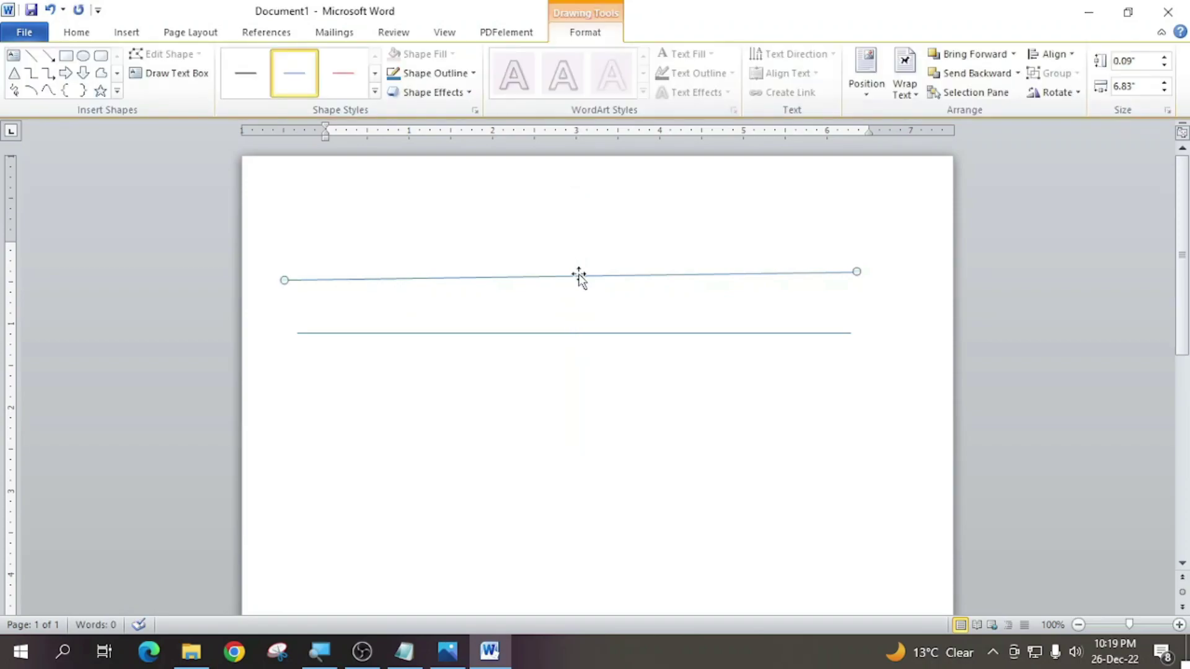
key("Delete")
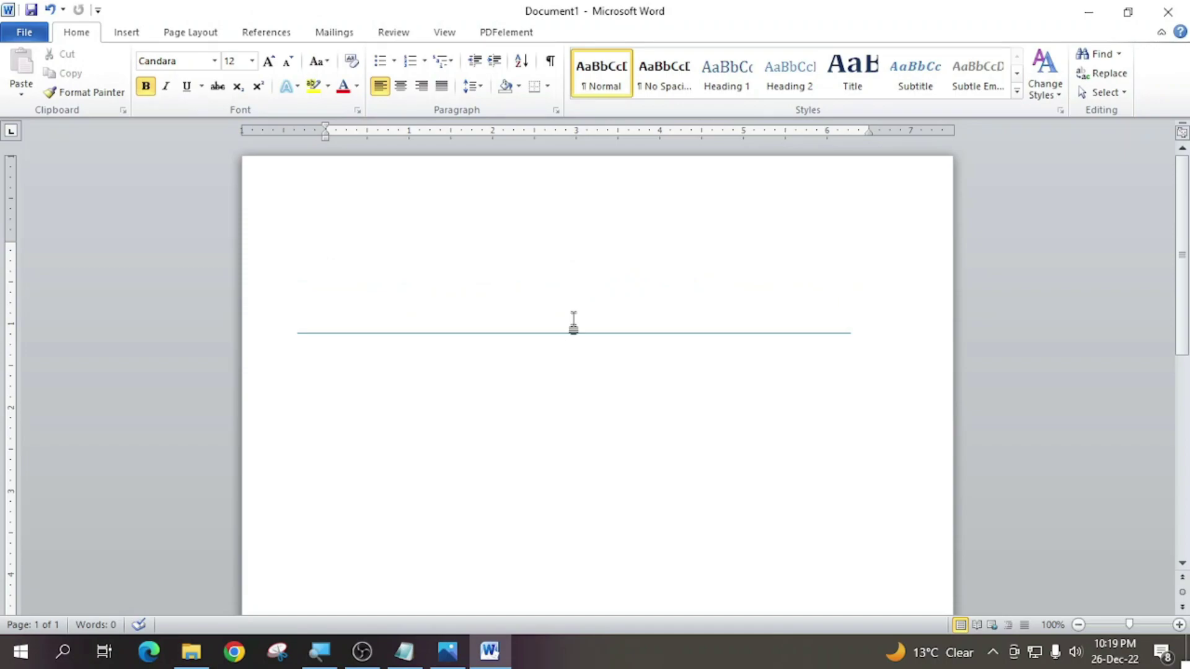
left_click(571, 332)
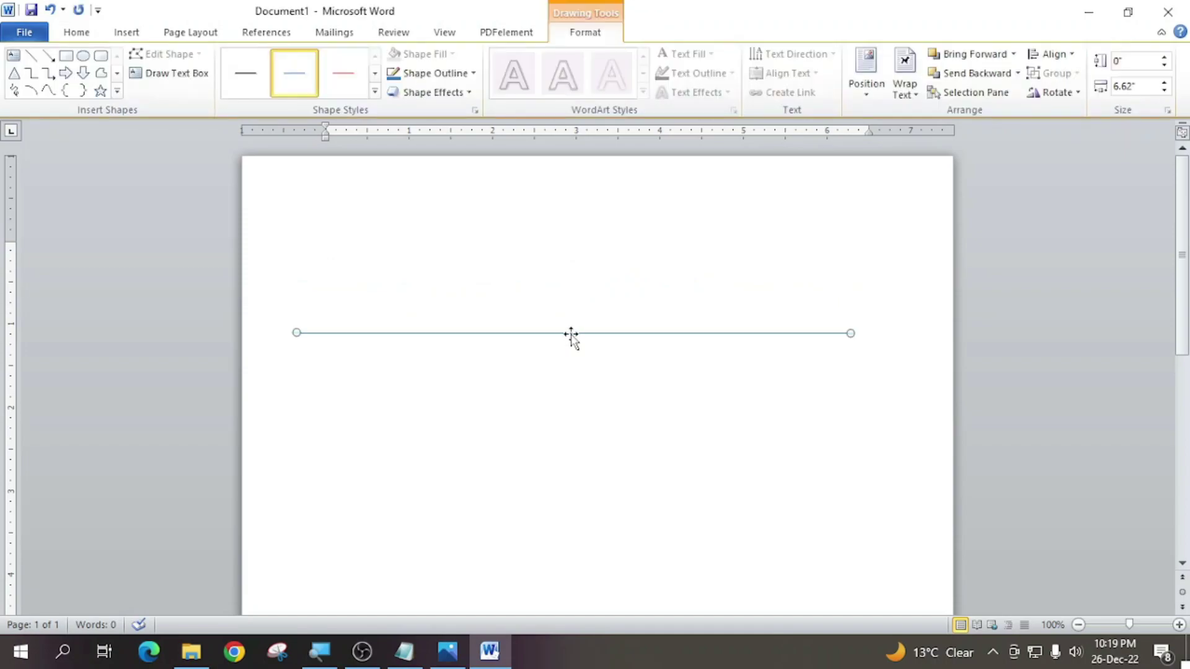
key("Delete")
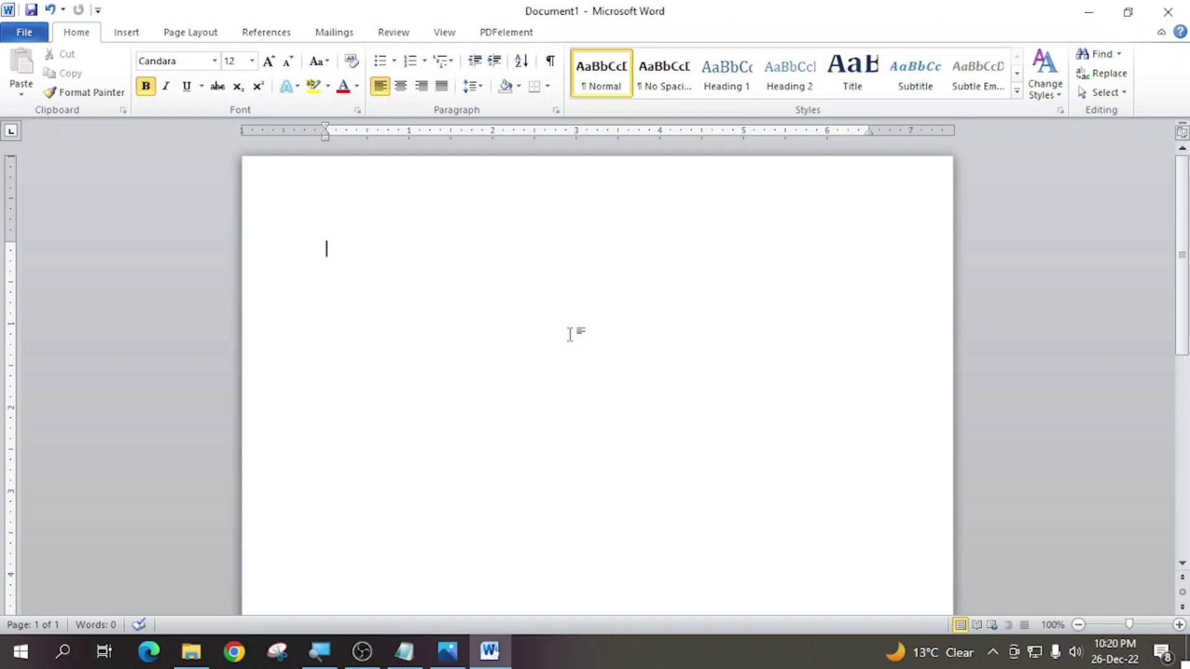
Show the keyboard picture kb.JPG in Windows Photos
left_click(451, 659)
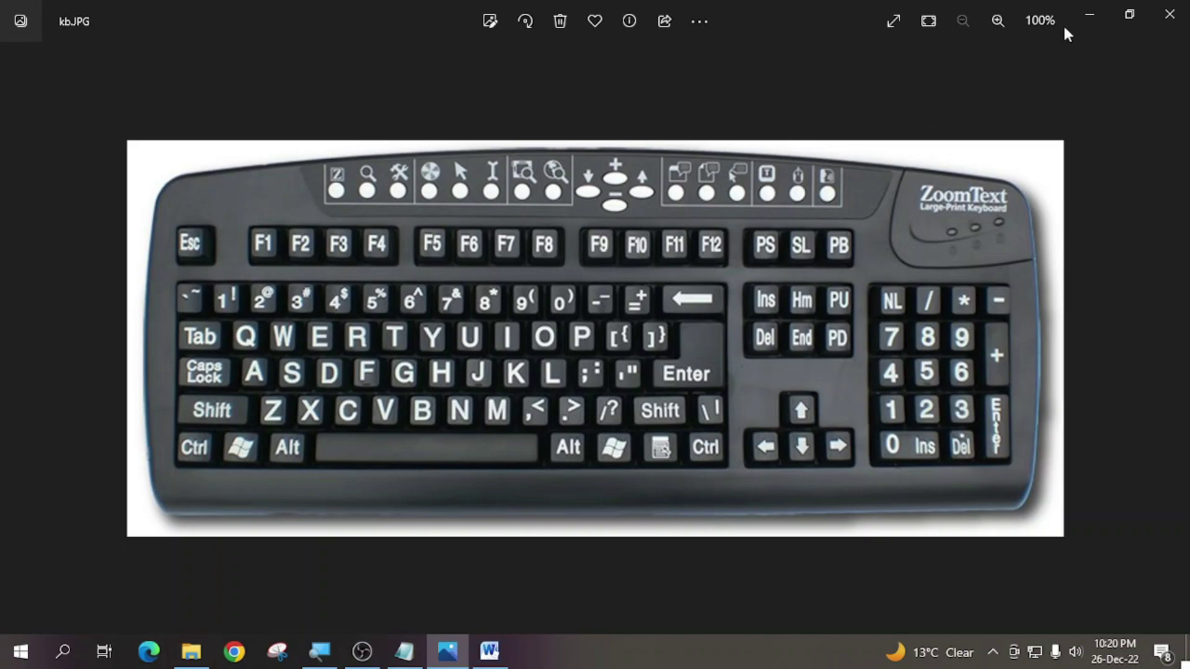
Minimize Photos and grow Word's font size to 20
left_click(1090, 19)
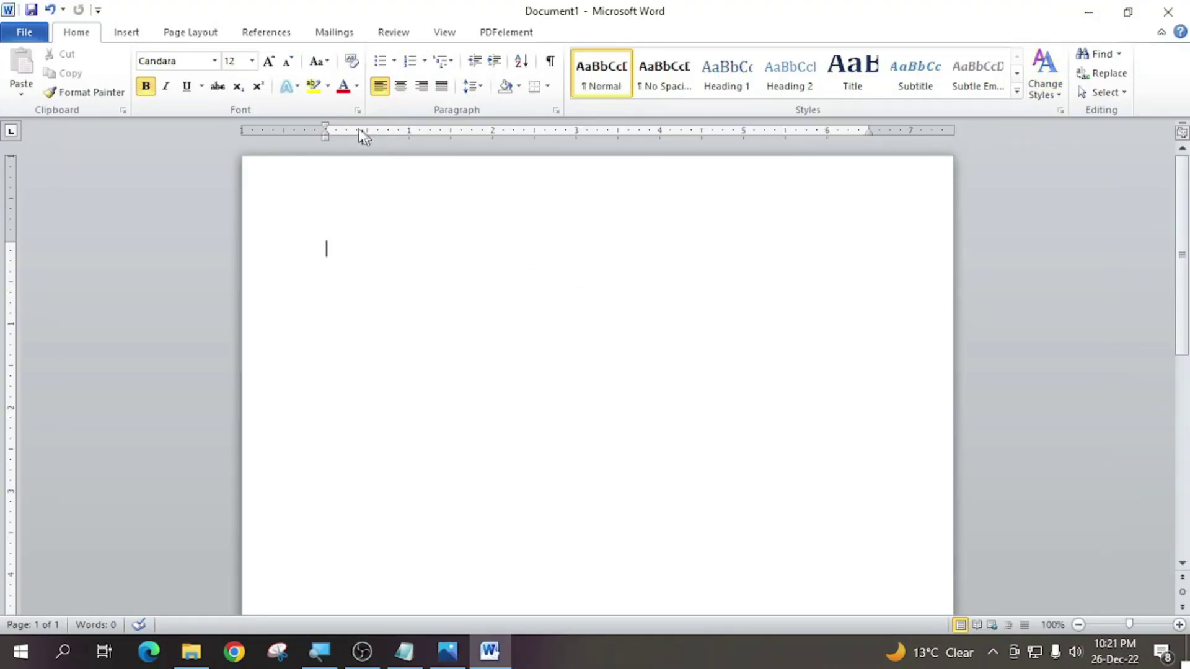
left_click(269, 62)
left_click(269, 62)
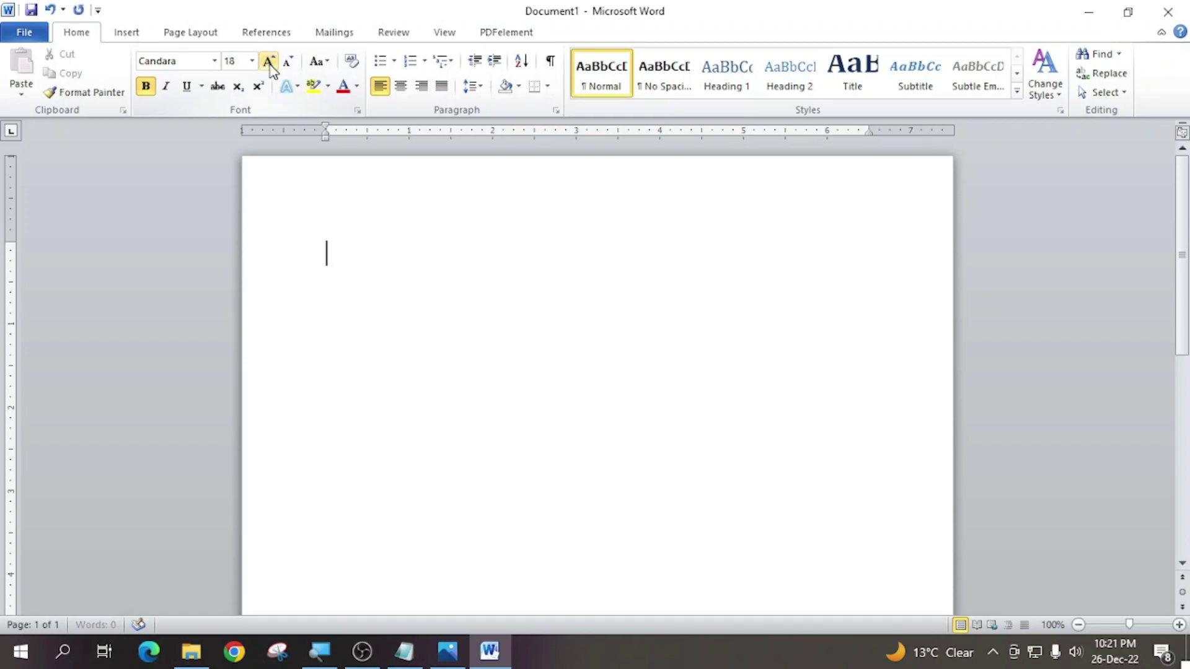
left_click(269, 62)
left_click(269, 62)
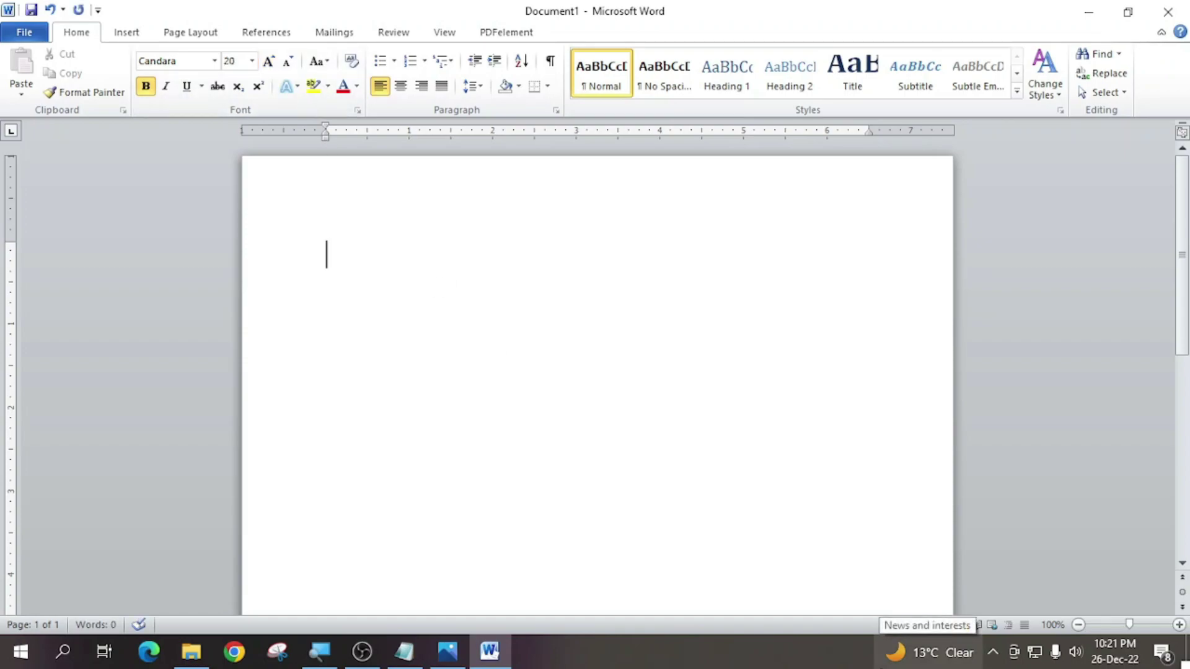
Turn '---' into a thin line across the page, then show the keyboard picture
type("---")
key("Return")
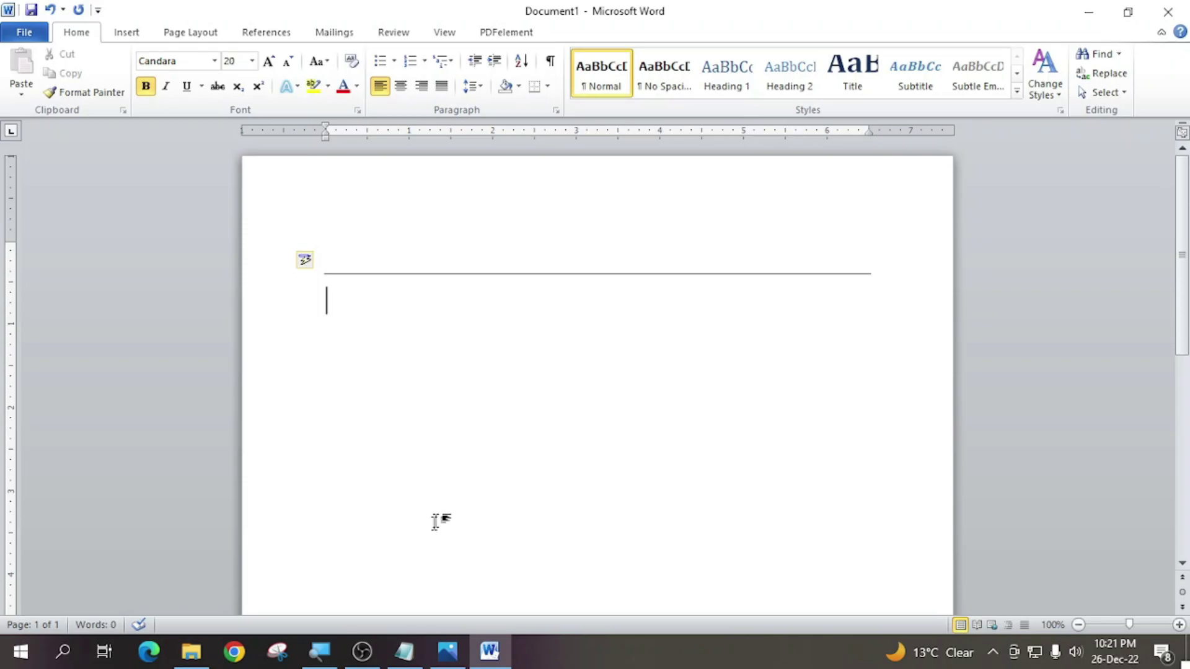
left_click(446, 650)
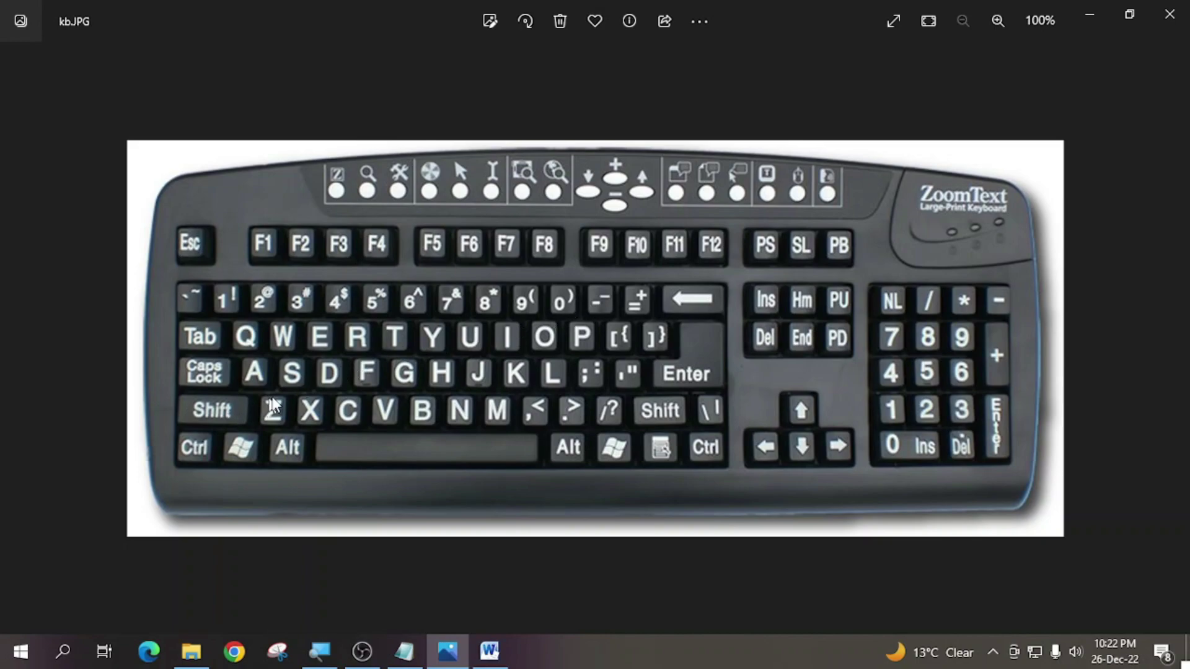
Turn '______' into a thick full-width line, then show the keyboard picture again
left_click(1090, 20)
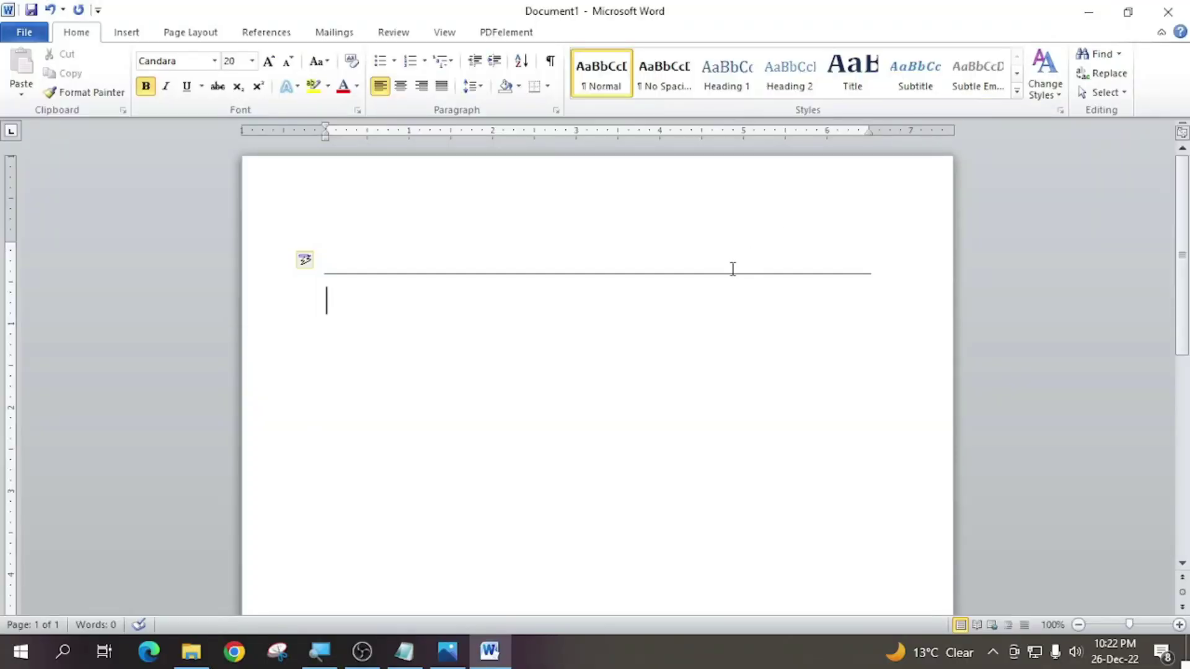
type("__")
type("____")
key("Return")
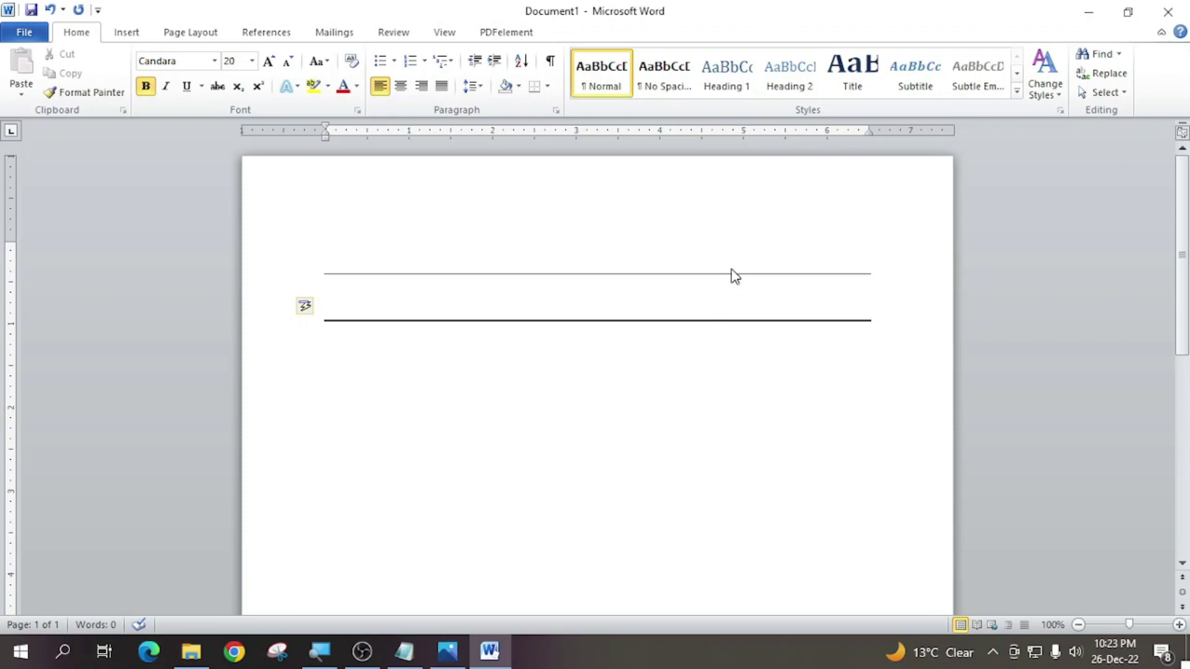
left_click(448, 651)
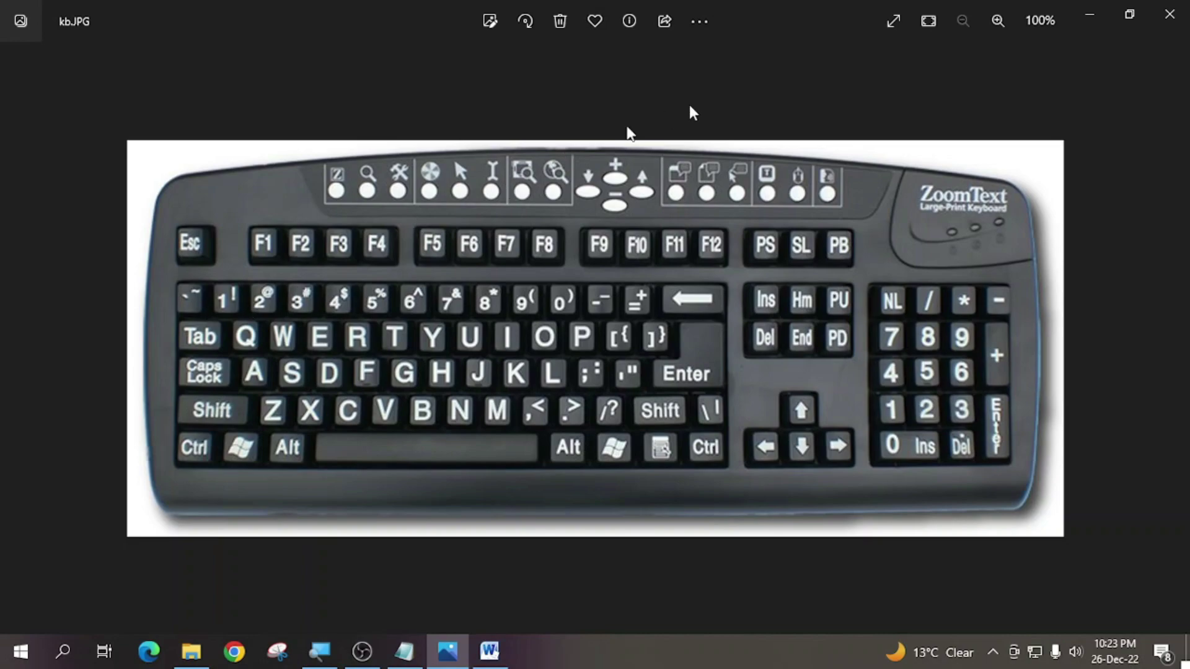
Turn '~~~' into a wavy full-width line, then show the keyboard picture again
left_click(1092, 19)
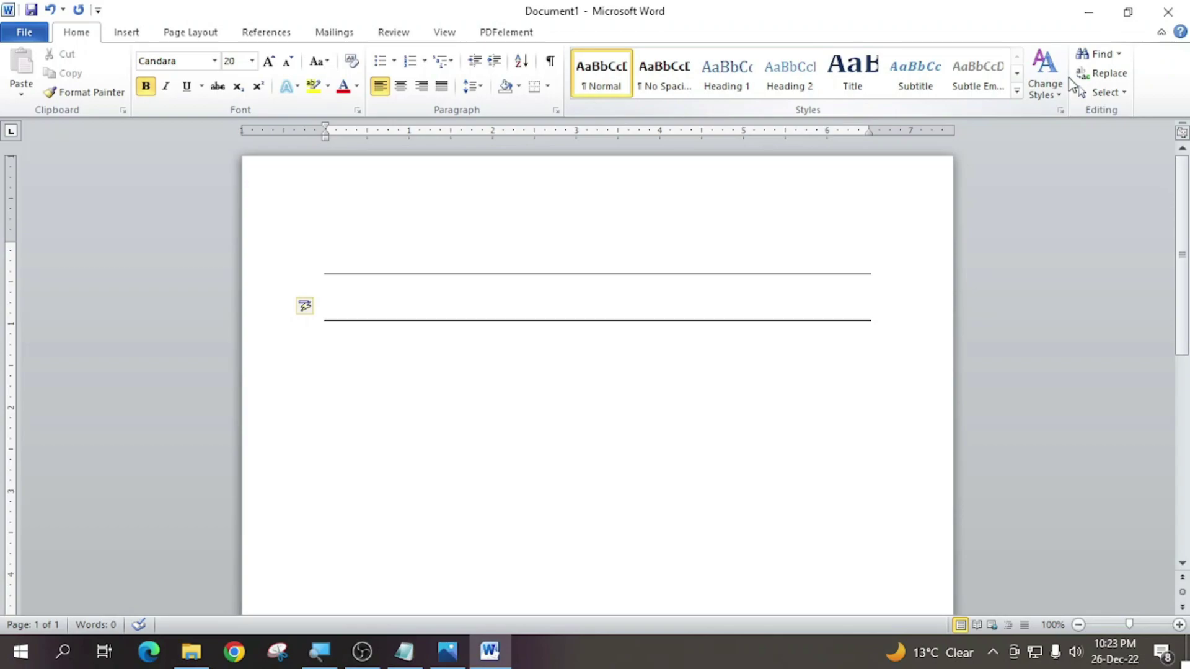
type("~~~")
key("Return")
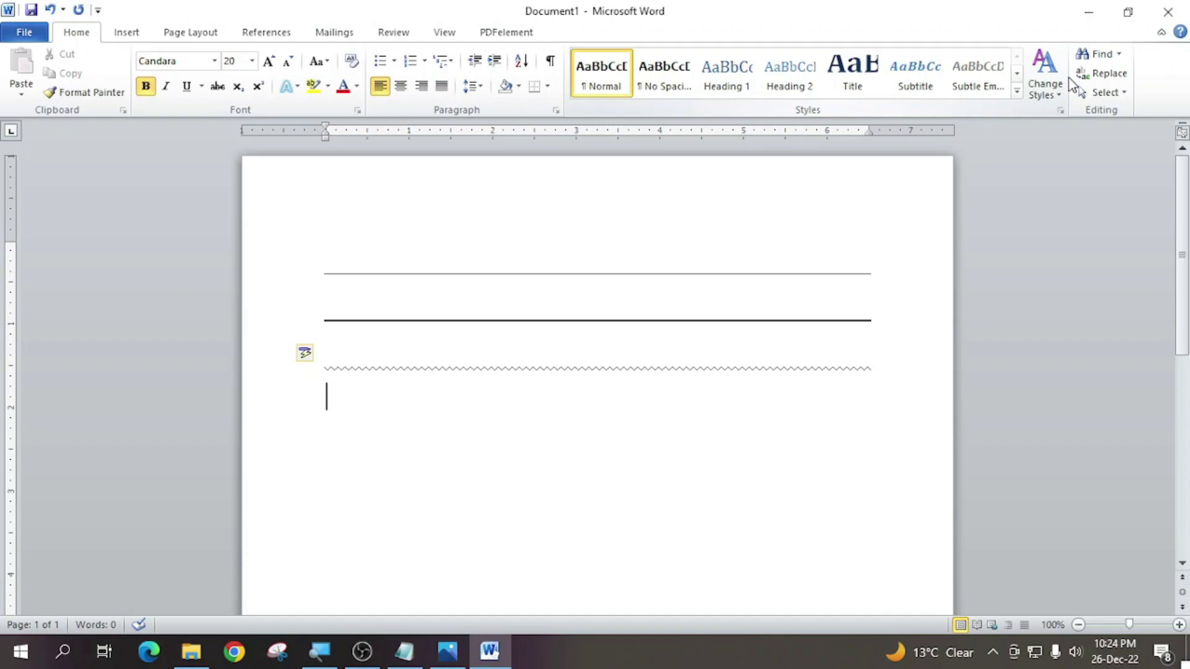
left_click(447, 651)
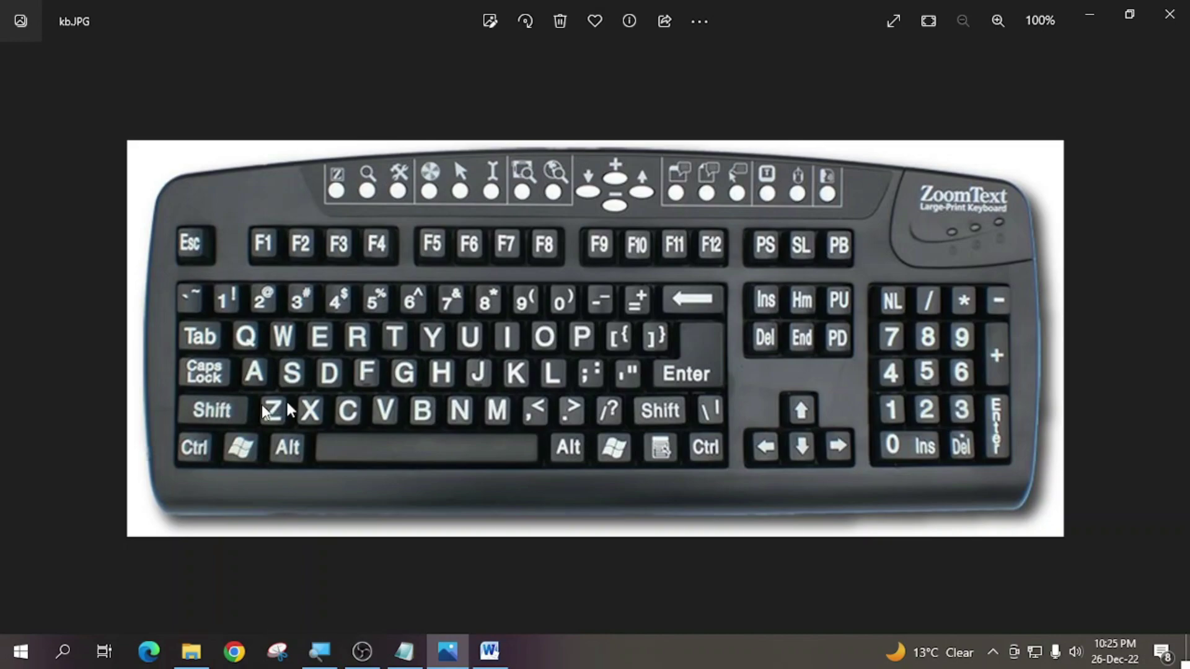
Back in Word, add a double full-width border line with ===, then show the keyboard picture again
left_click(1089, 21)
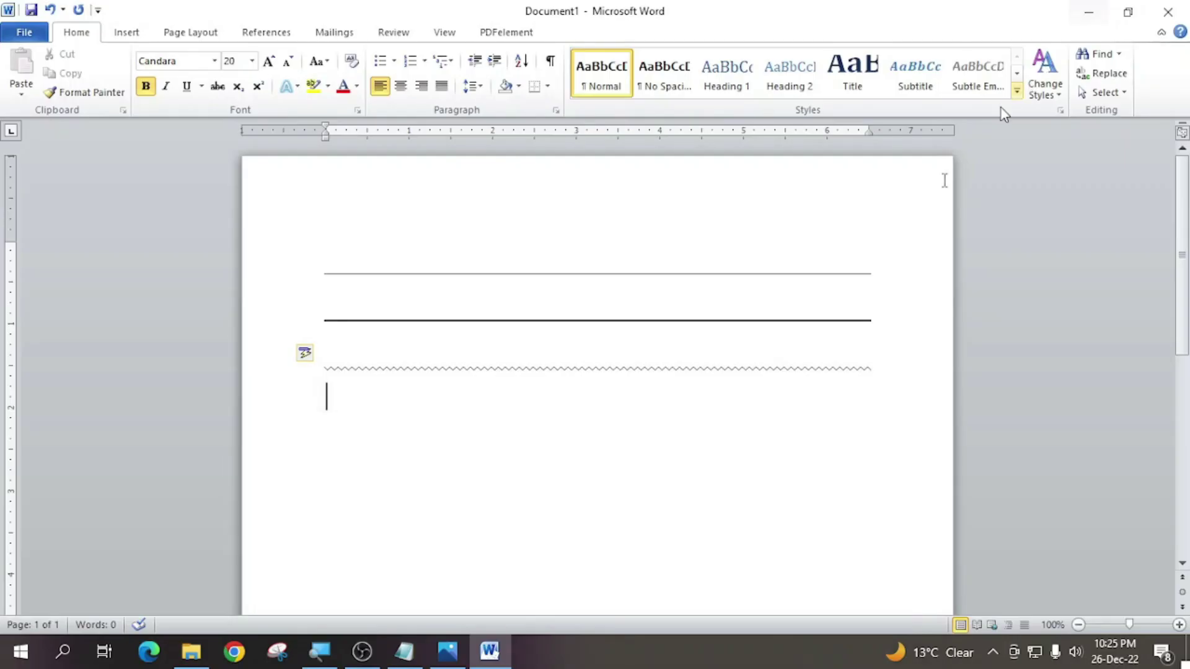
type("=")
type("==")
key("Return")
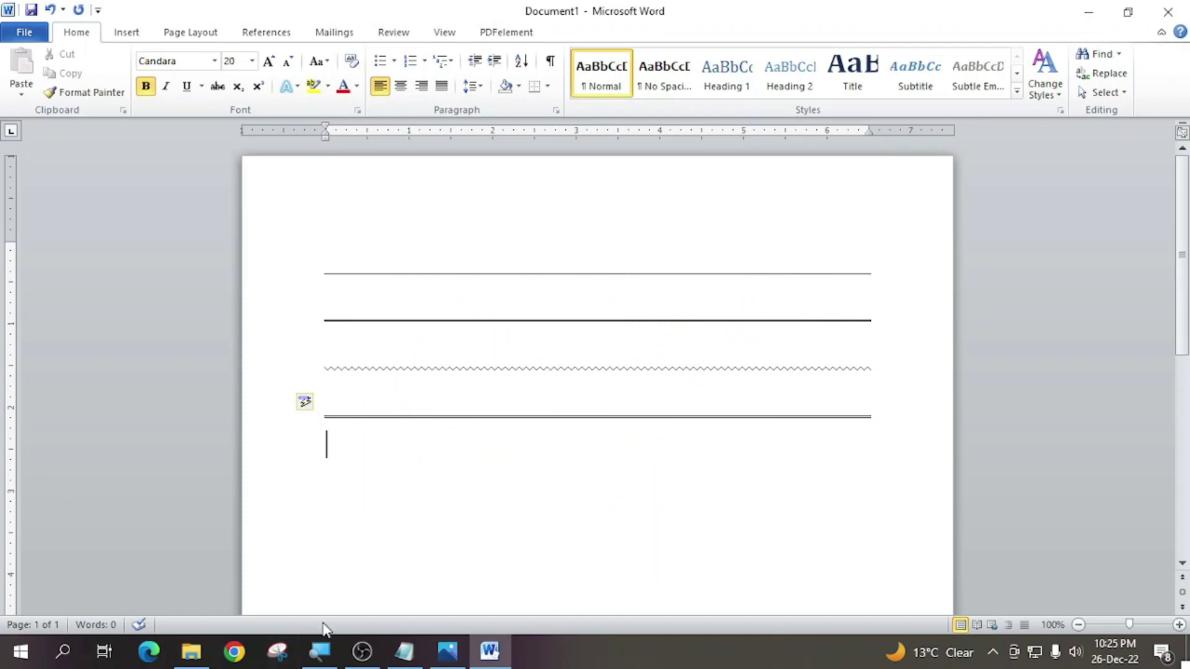
left_click(447, 652)
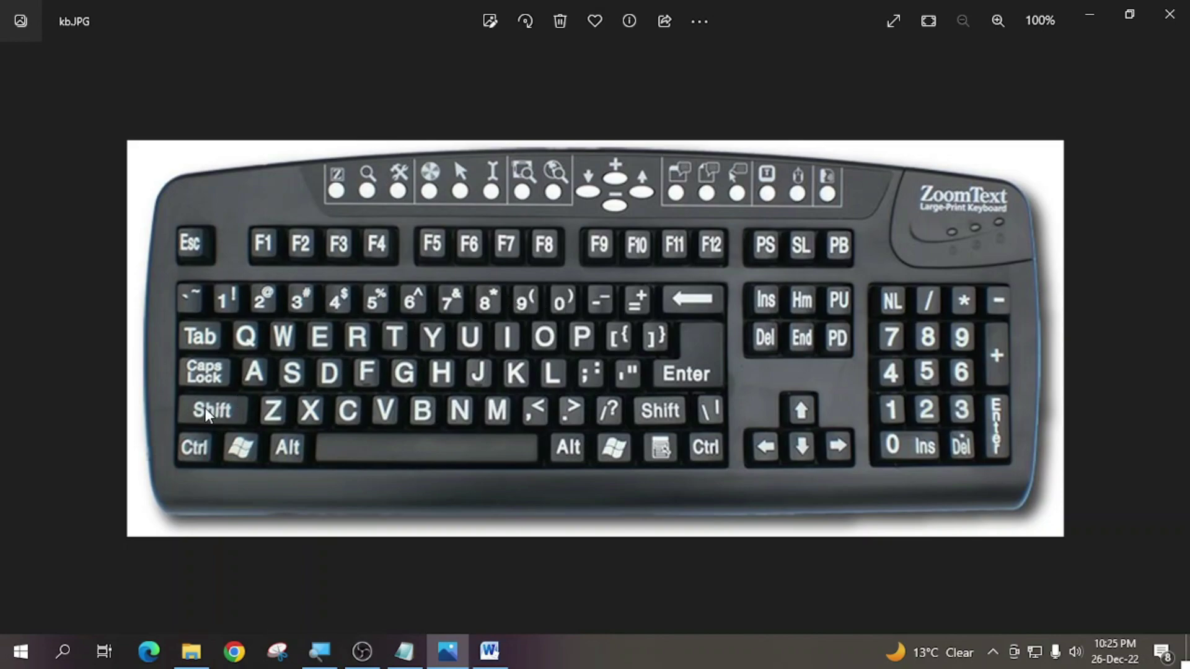
Add a dotted full-width border line in Word with ***, then show kb.JPG in Photos again
left_click(1089, 23)
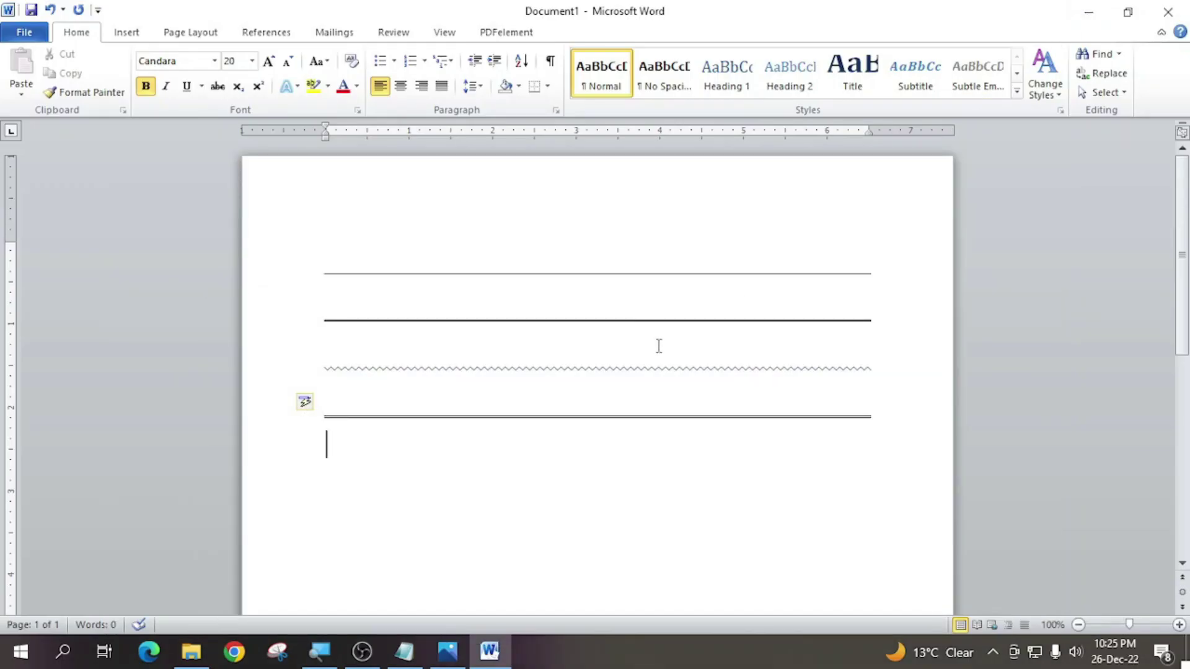
type("**")
type("*")
key("Return")
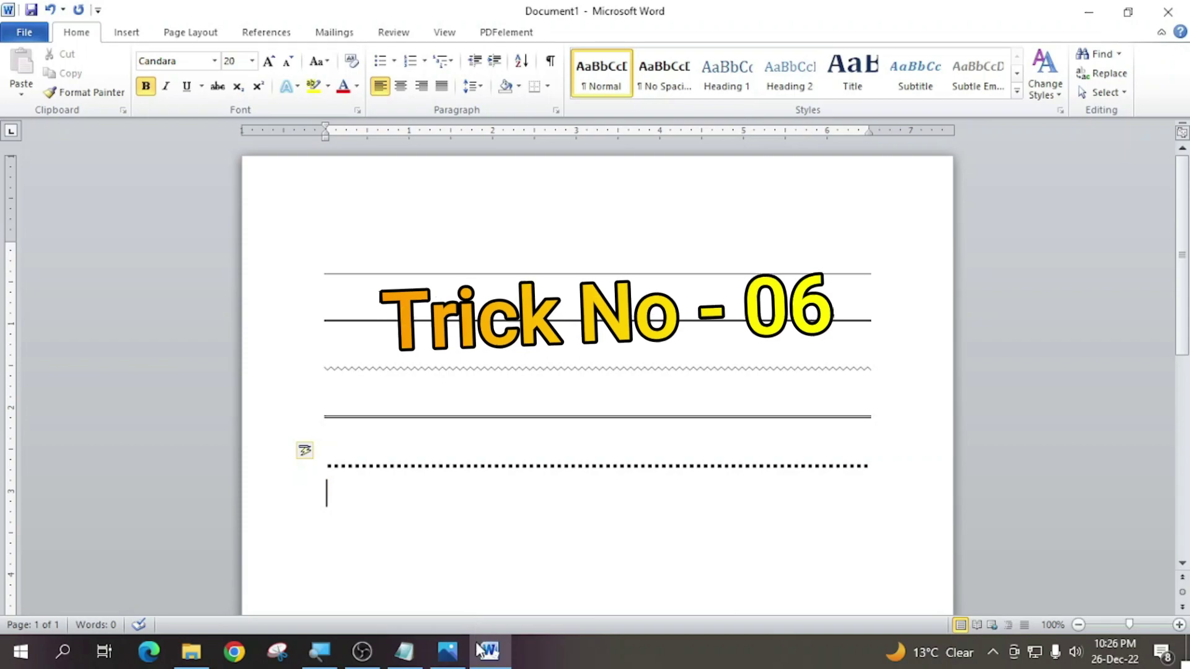
left_click(453, 658)
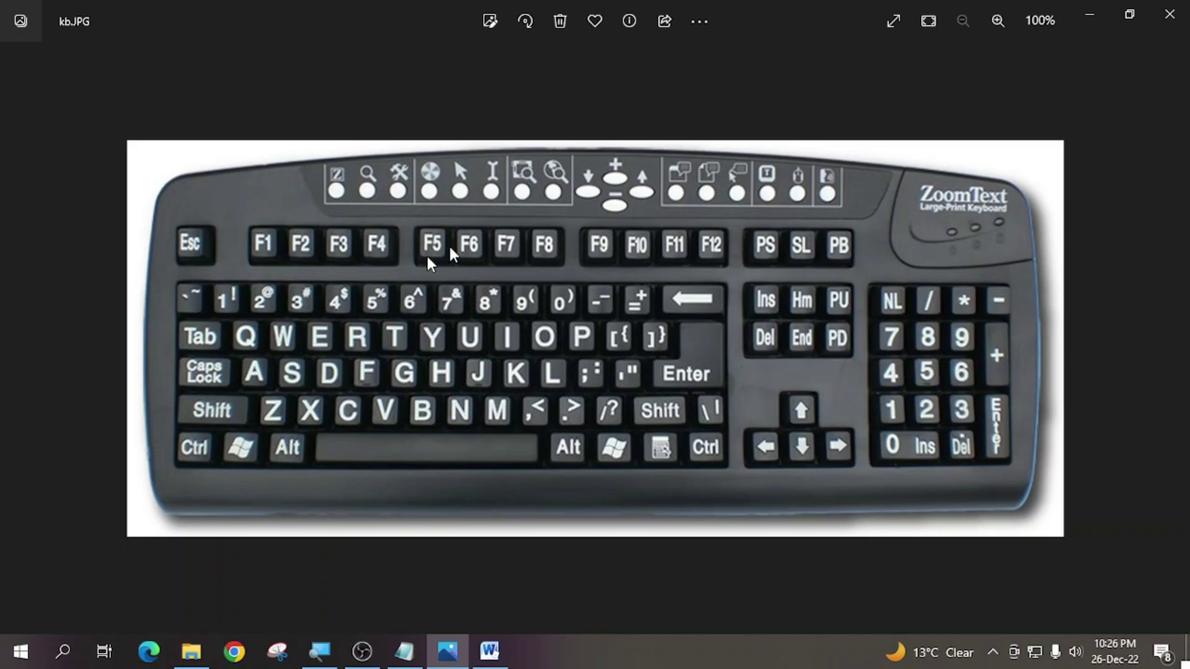
Add a triple-line border with ### below the dotted line, then bring the Notepad notes forward
left_click(1084, 17)
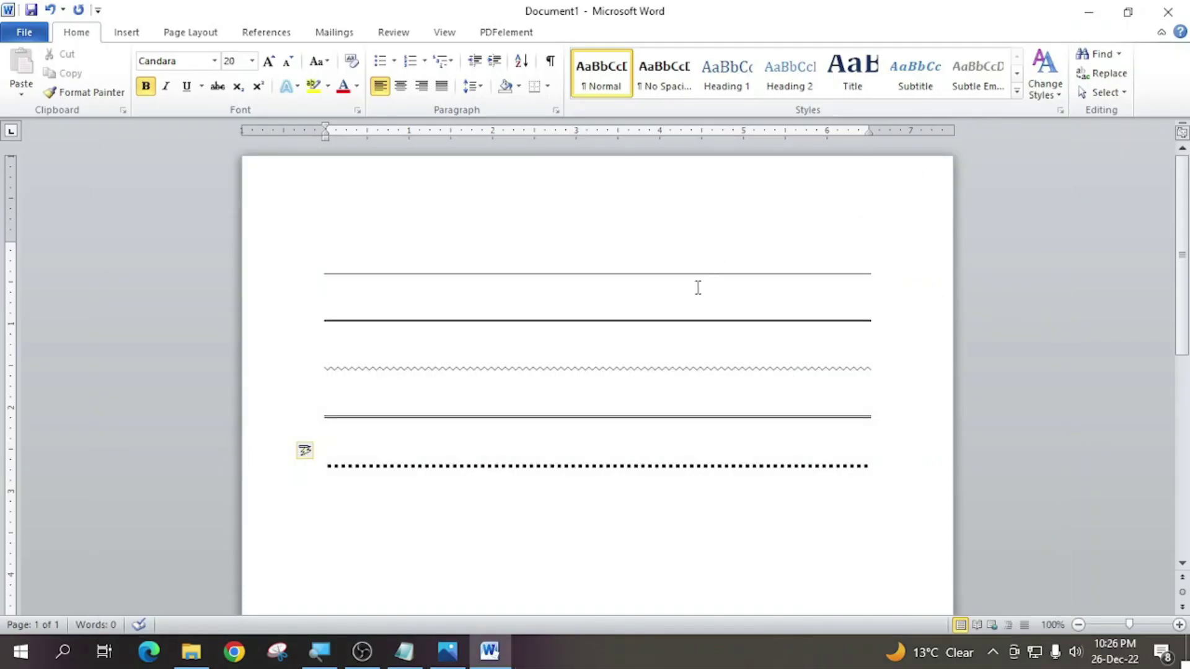
type("###")
key("Return")
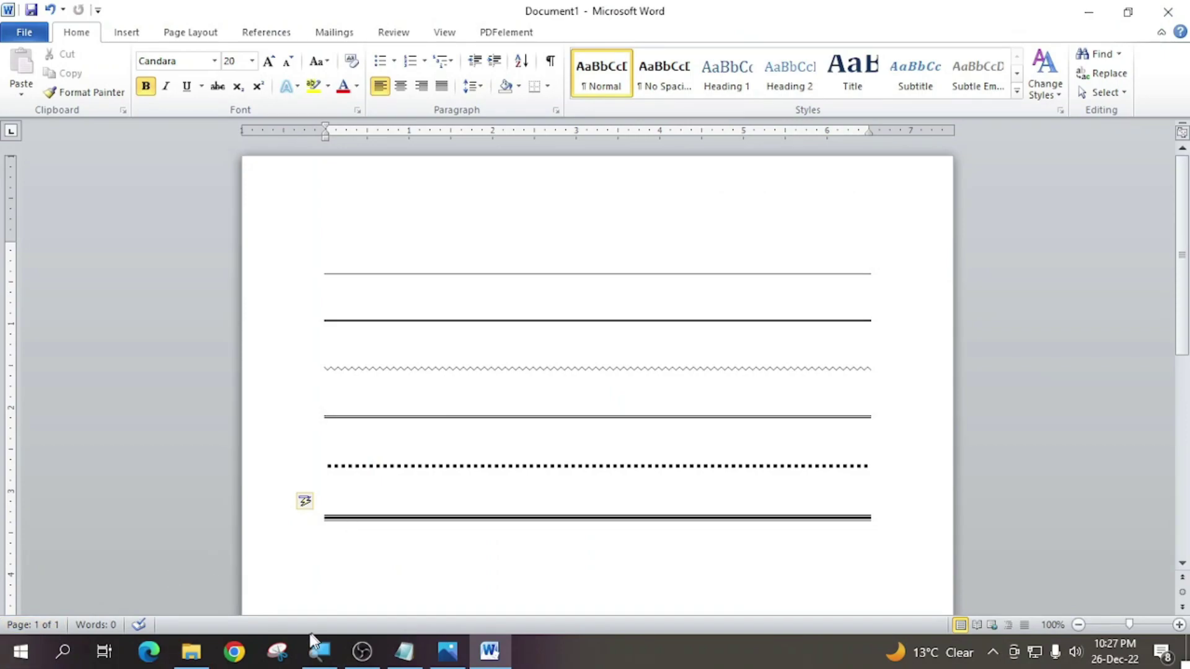
left_click(404, 650)
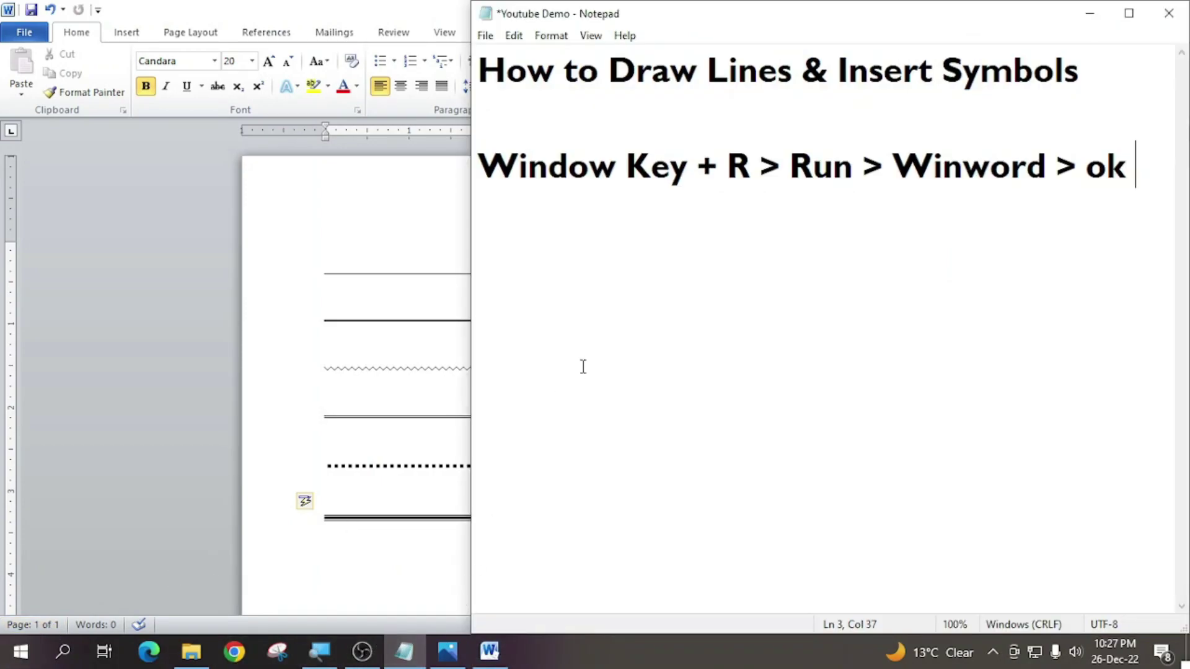
Type 'Ctrl + Enter Key' on Notepad line 5, correcting the typo, then switch back to Word
left_click(503, 237)
type("Ct")
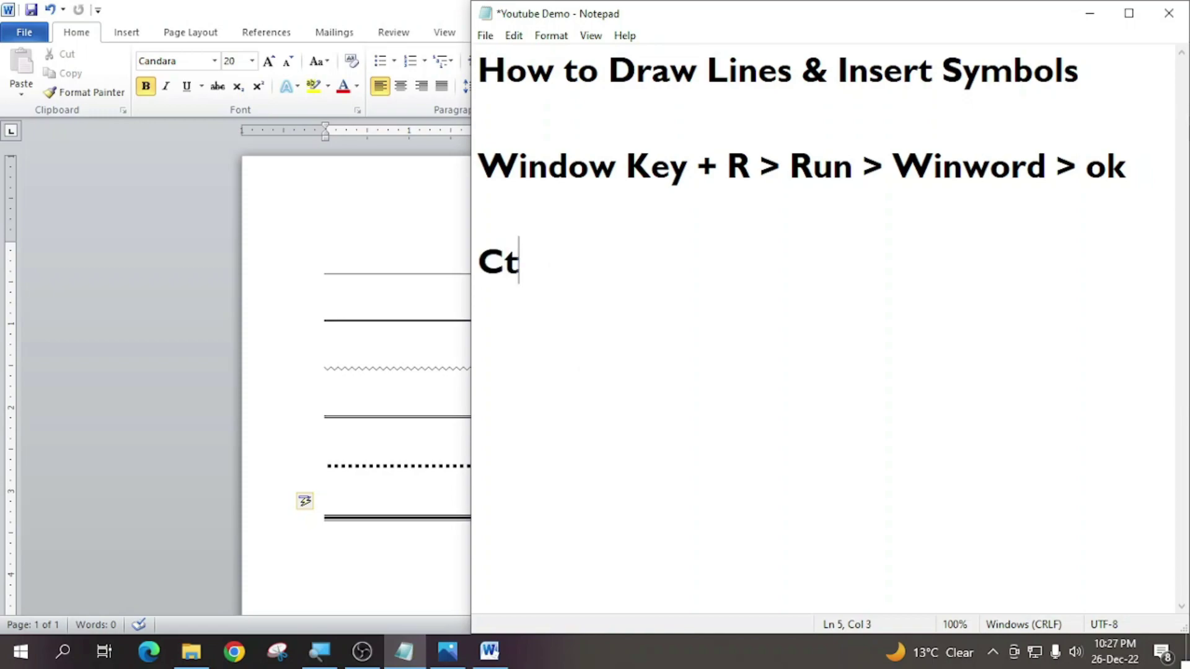
type("rl + ")
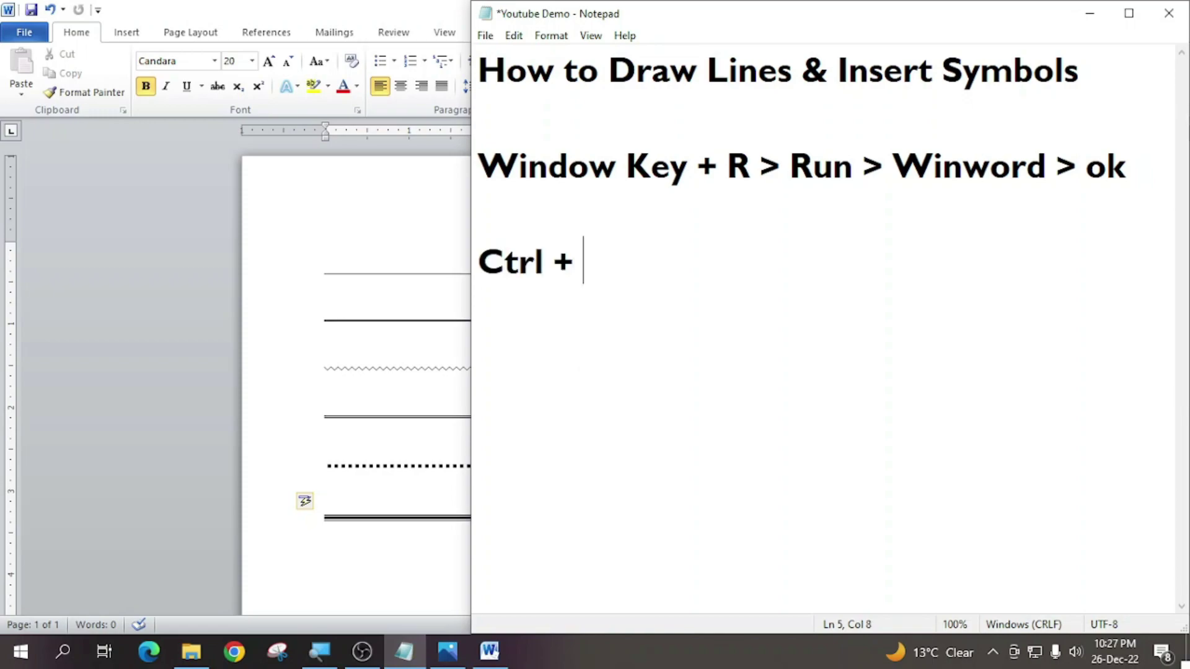
type("Enter")
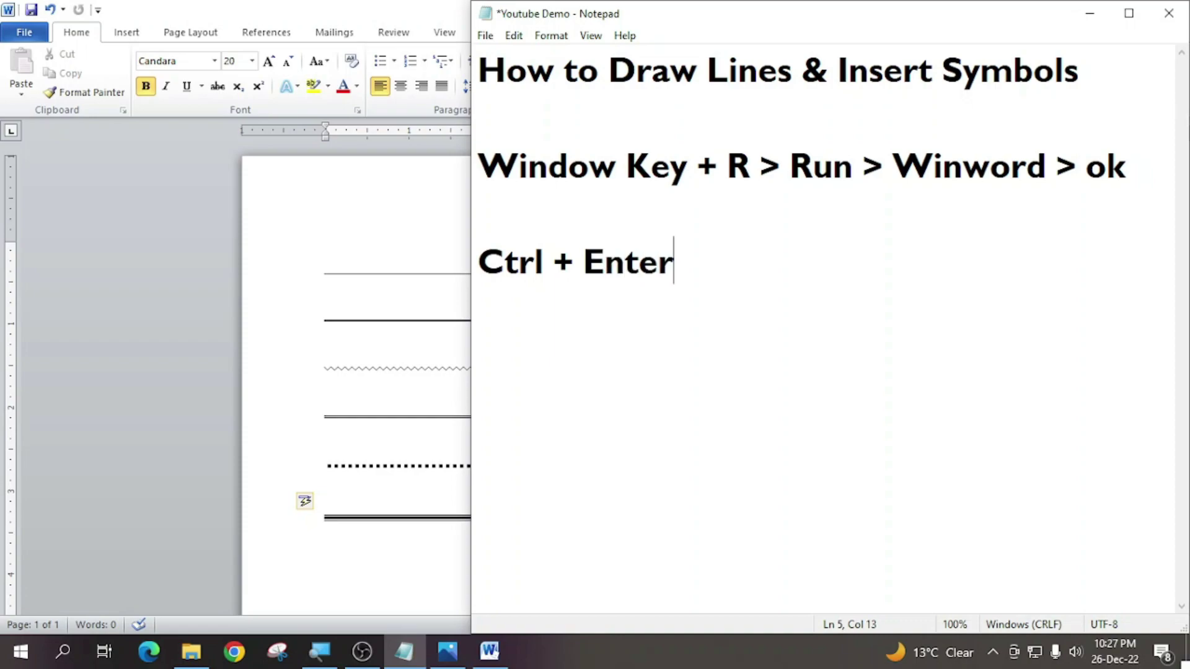
type("y")
key("BackSpace")
key("BackSpace")
type("r Key")
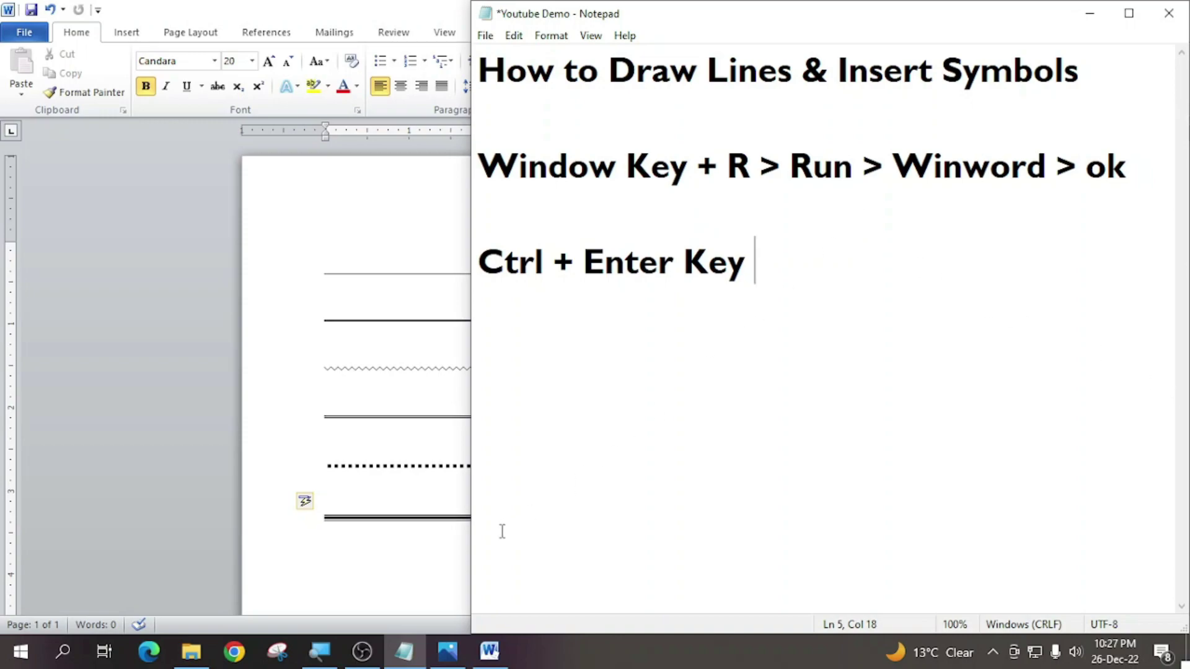
left_click(340, 552)
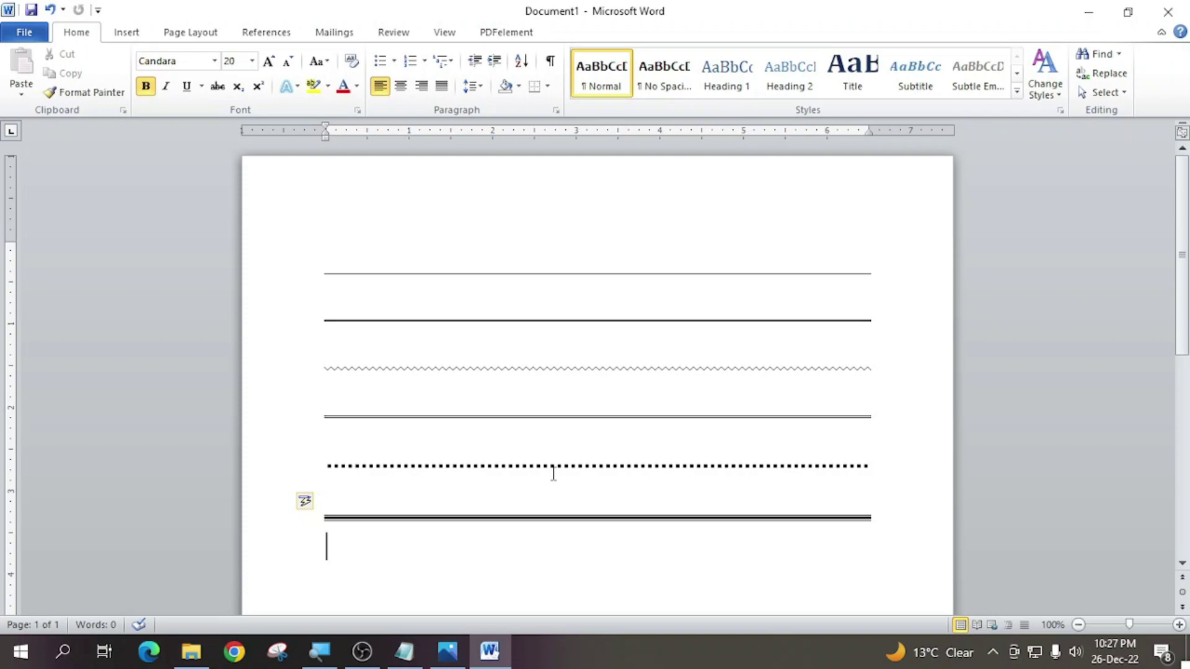
Insert a page break with Ctrl+Enter and scroll down to the new blank page 2
key("ctrl+Return")
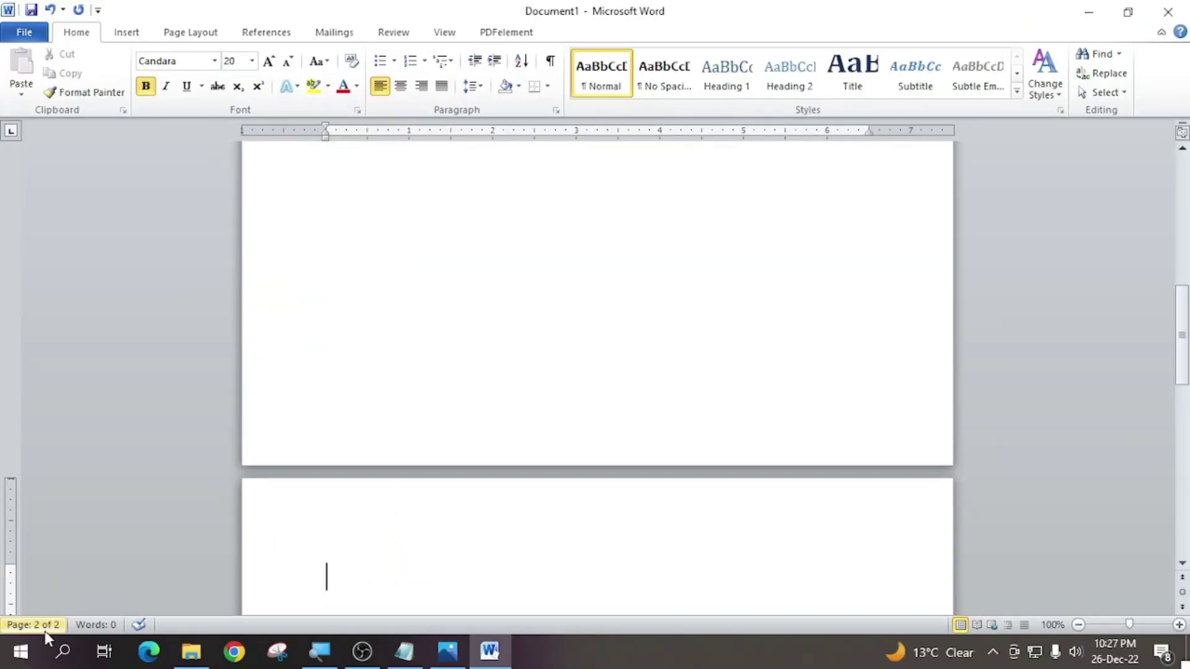
scroll(465, 384, "down", 5)
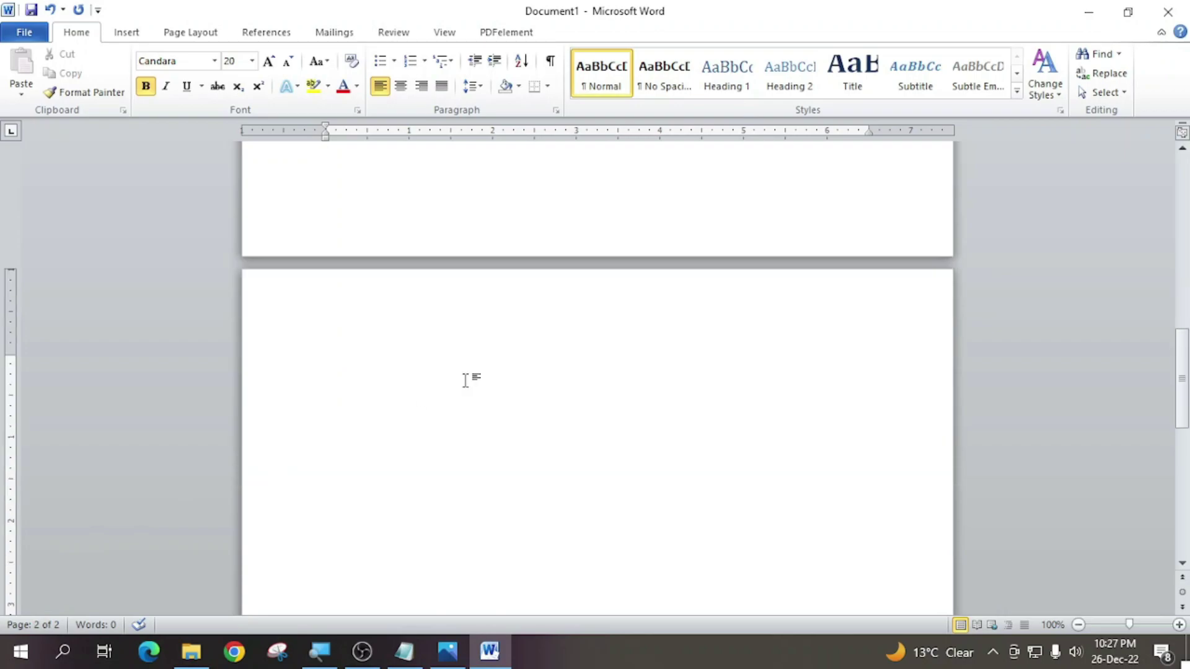
scroll(465, 379, "down", 1)
scroll(465, 379, "down", 1)
scroll(465, 380, "down", 1)
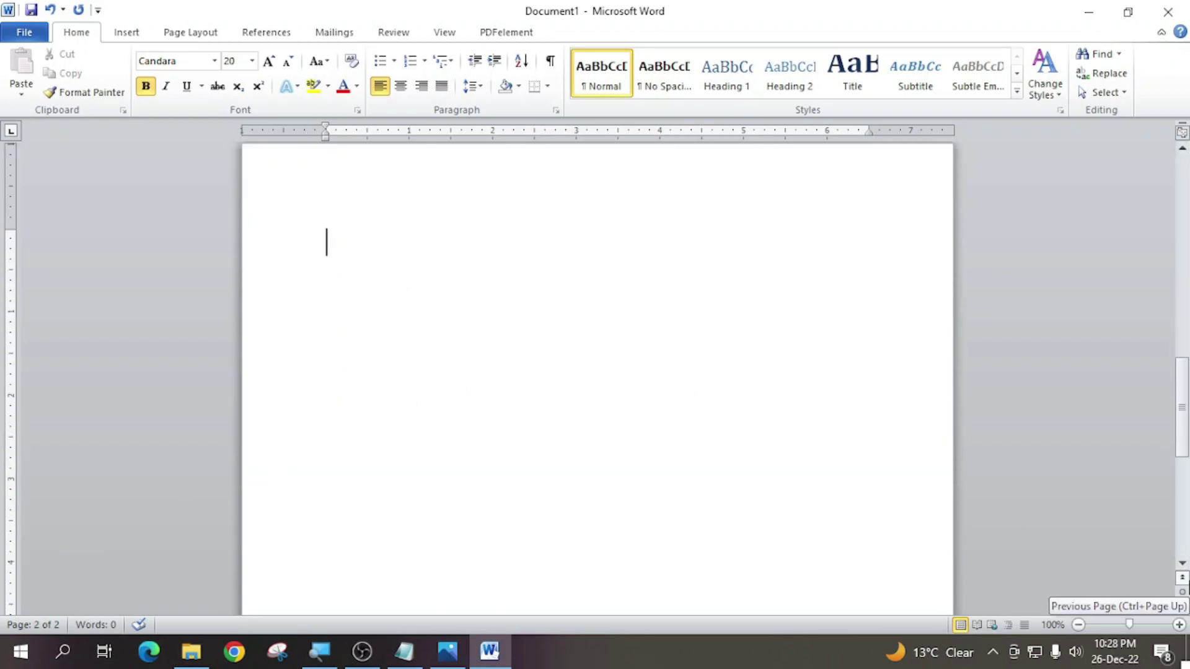
Type =rand() on page 2 to generate sample paragraphs
type("=ran")
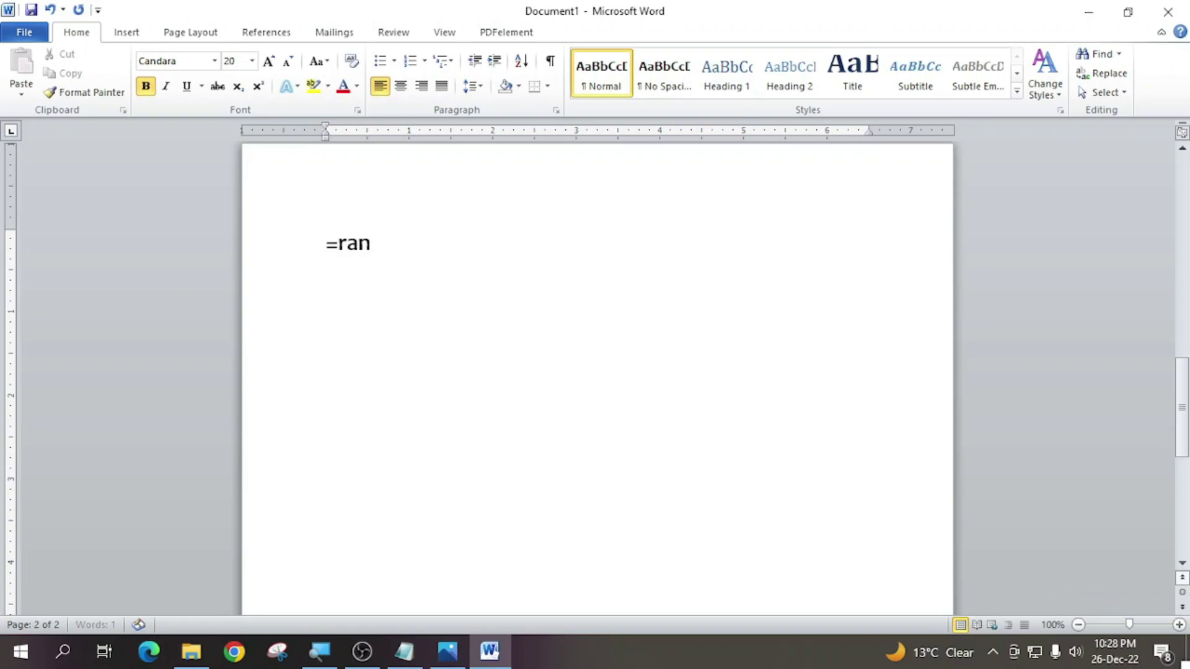
type("d()")
key("Return")
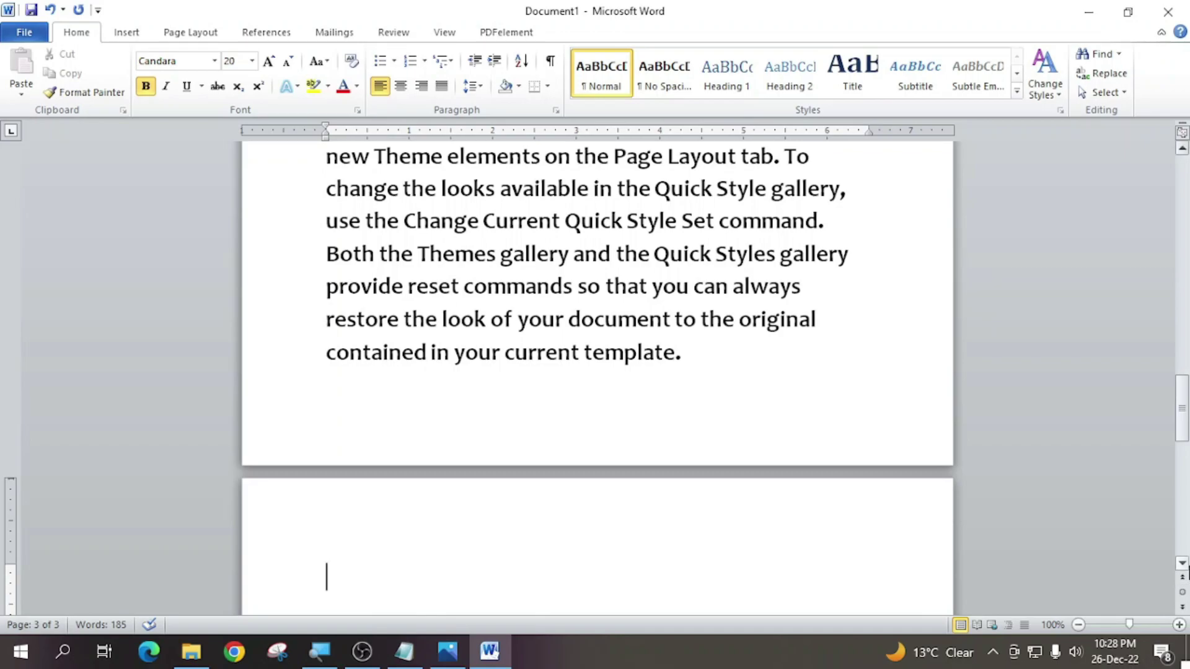
scroll(680, 447, "up", 2)
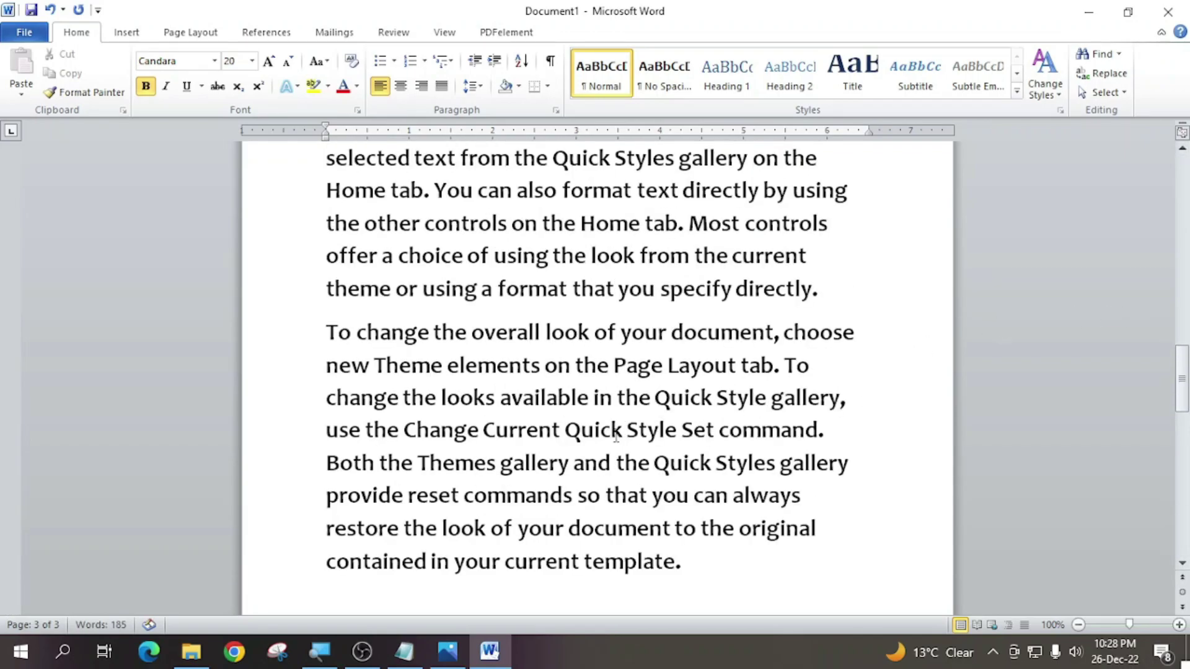
scroll(616, 436, "up", 3)
scroll(616, 435, "up", 2)
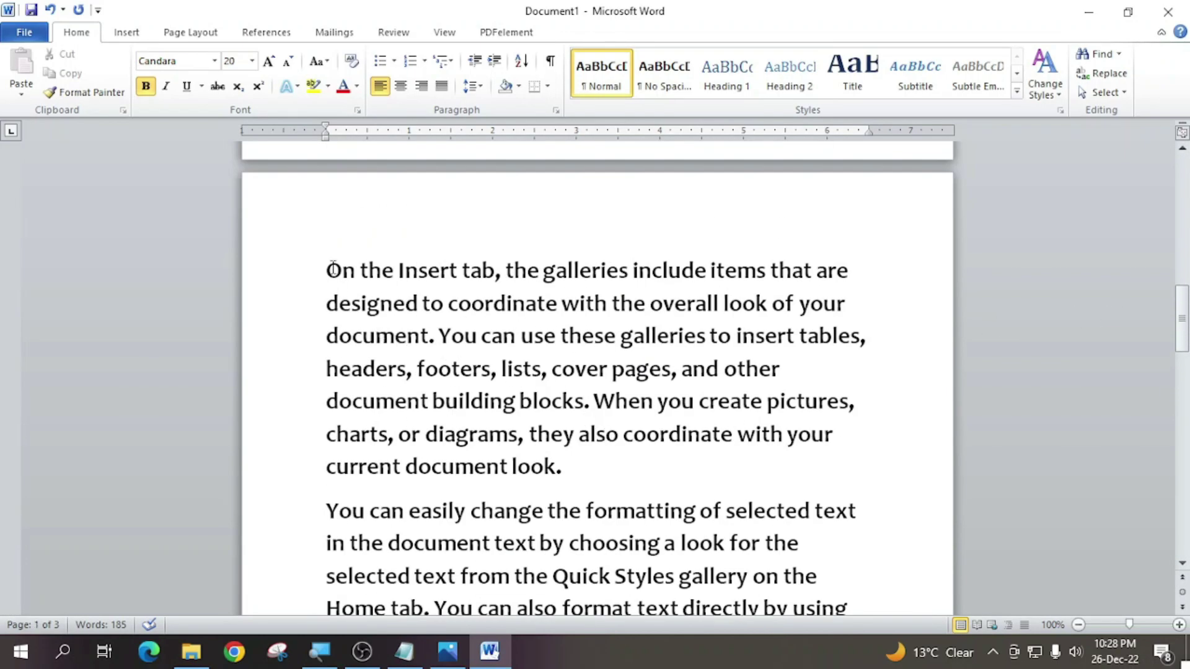
Select each of the three sample paragraphs in turn, then undo the generated text
mouse_move(329, 270)
left_mouse_down()
mouse_move(461, 270)
mouse_move(583, 469)
left_mouse_up()
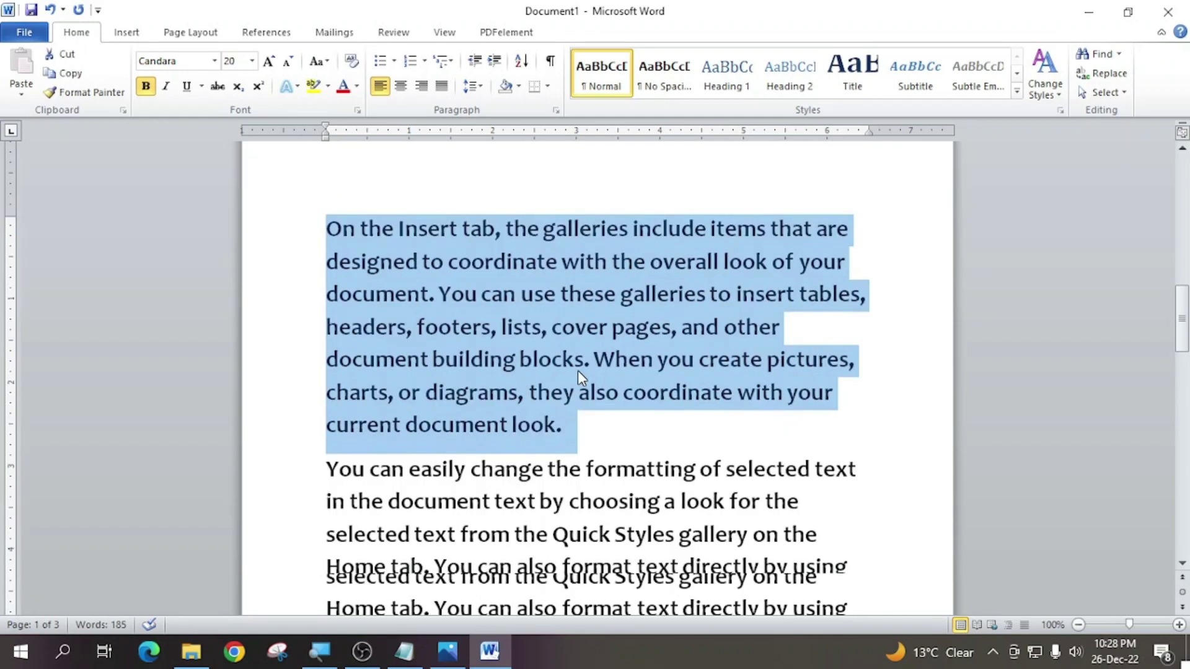
scroll(576, 372, "down", 3)
left_click_drag(327, 264, 829, 466)
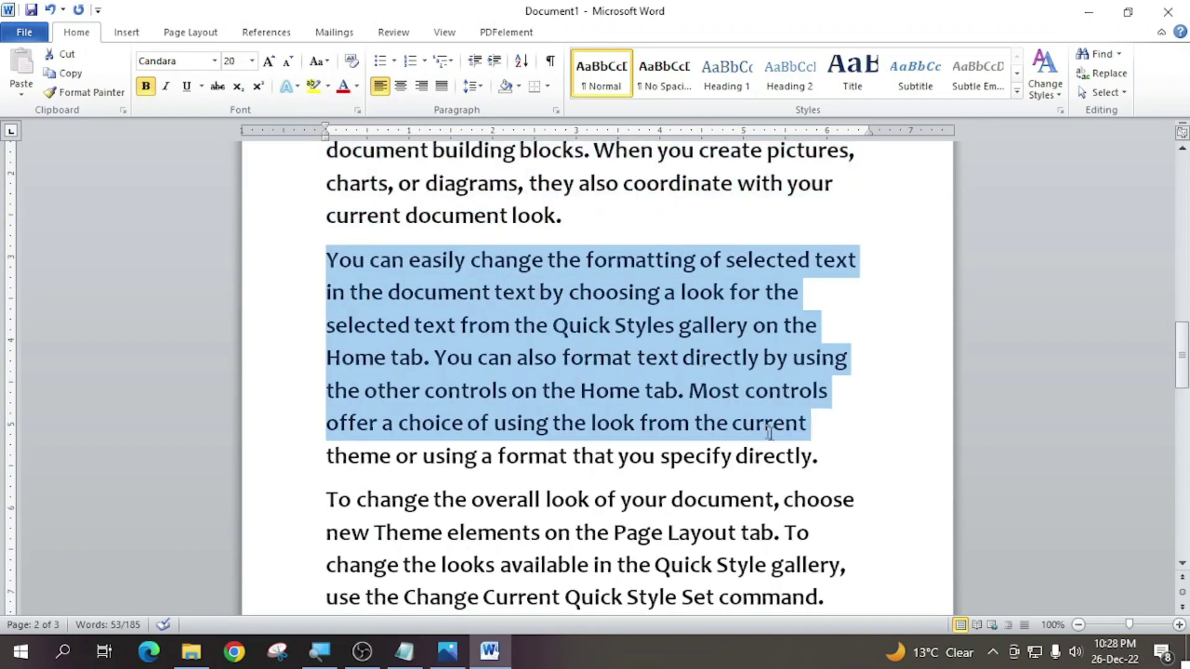
scroll(771, 425, "down", 4)
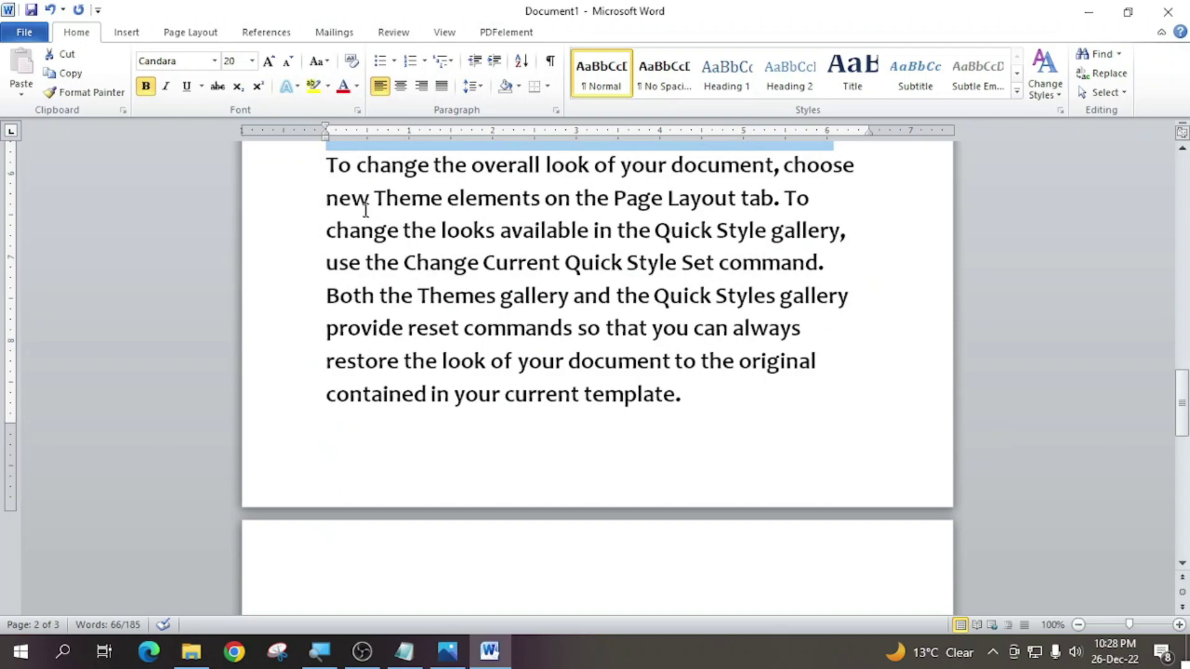
left_click_drag(320, 164, 787, 404)
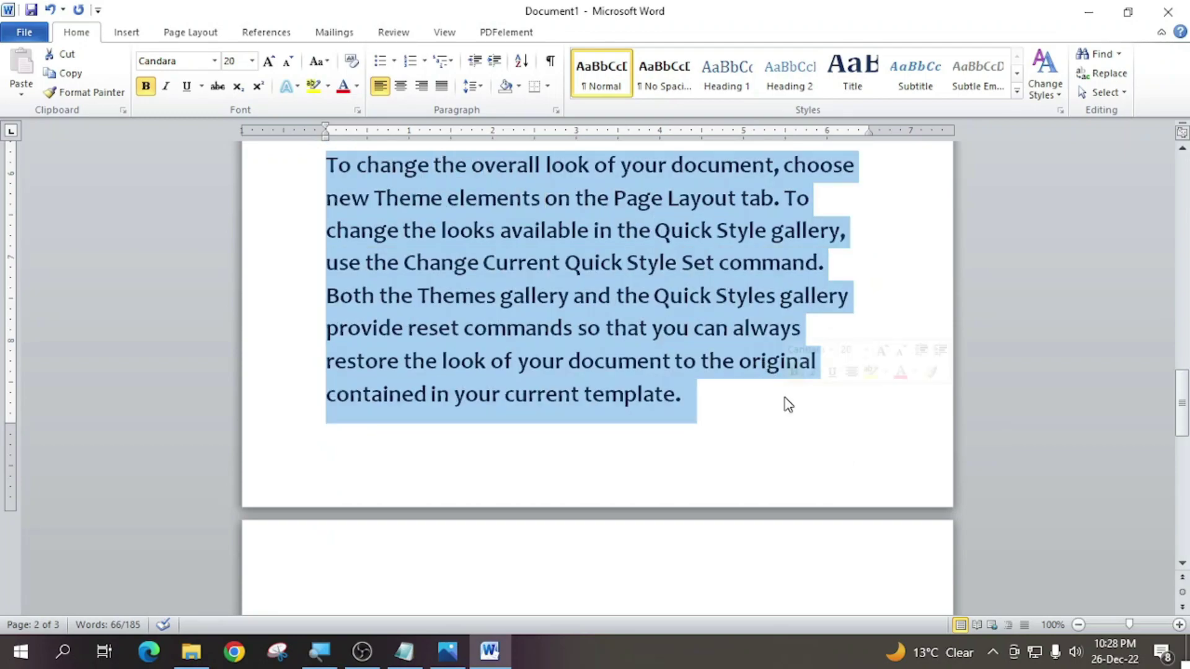
scroll(787, 404, "up", 3)
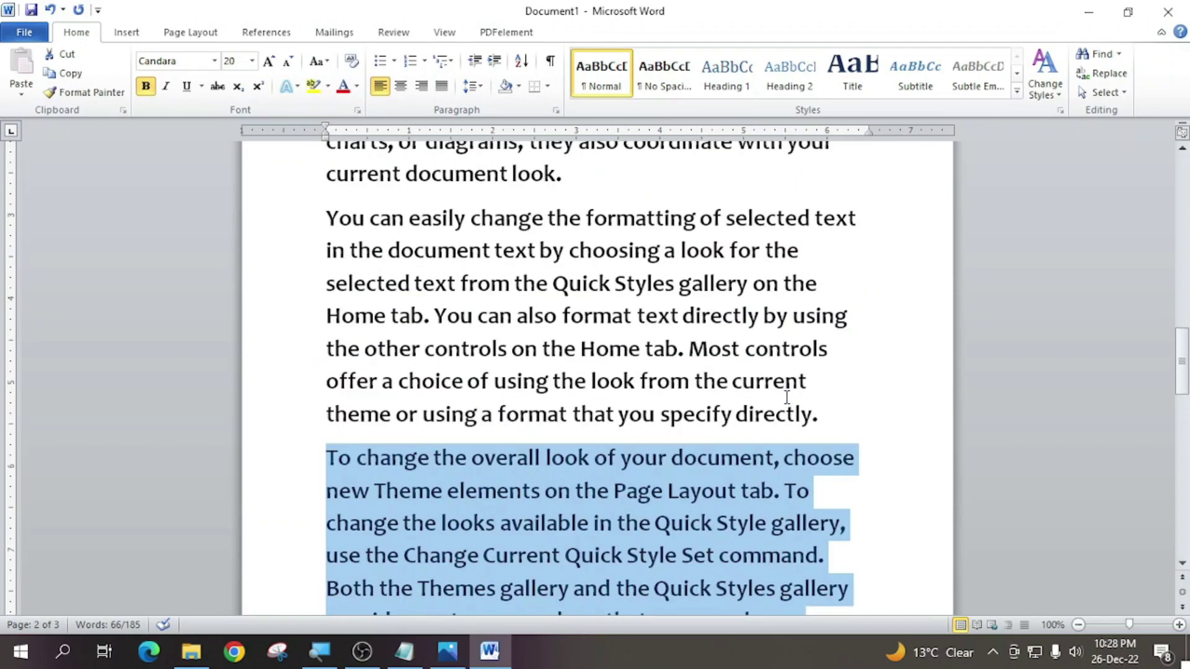
left_click(848, 354)
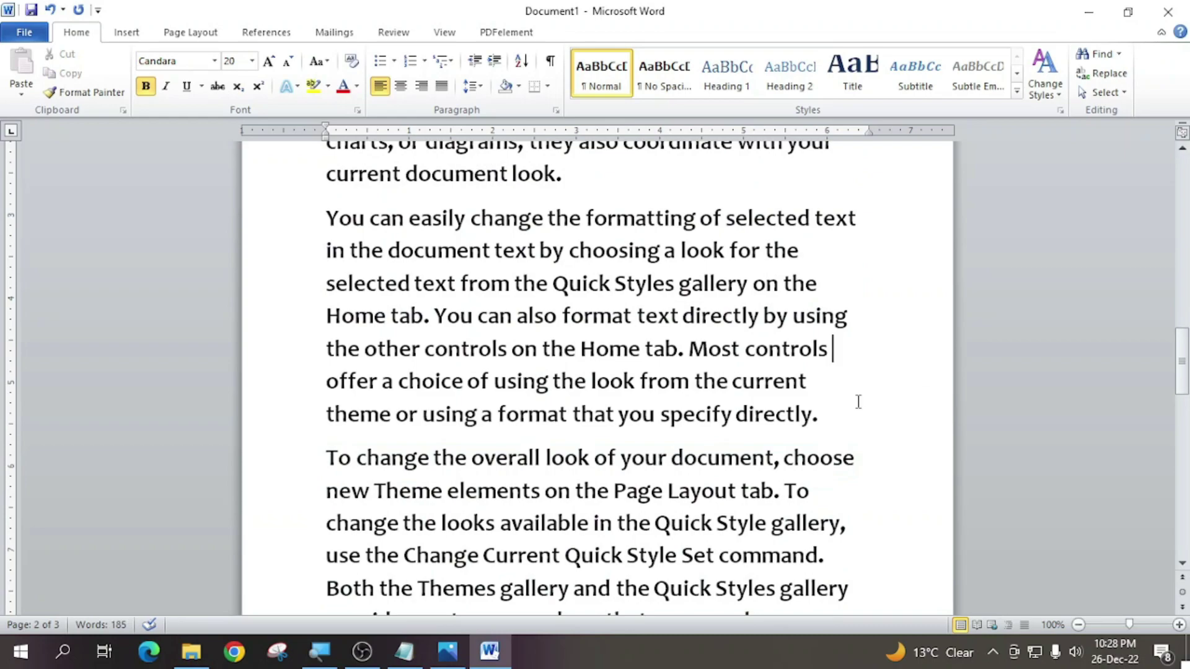
key("ctrl+z")
scroll(682, 381, "up", 2)
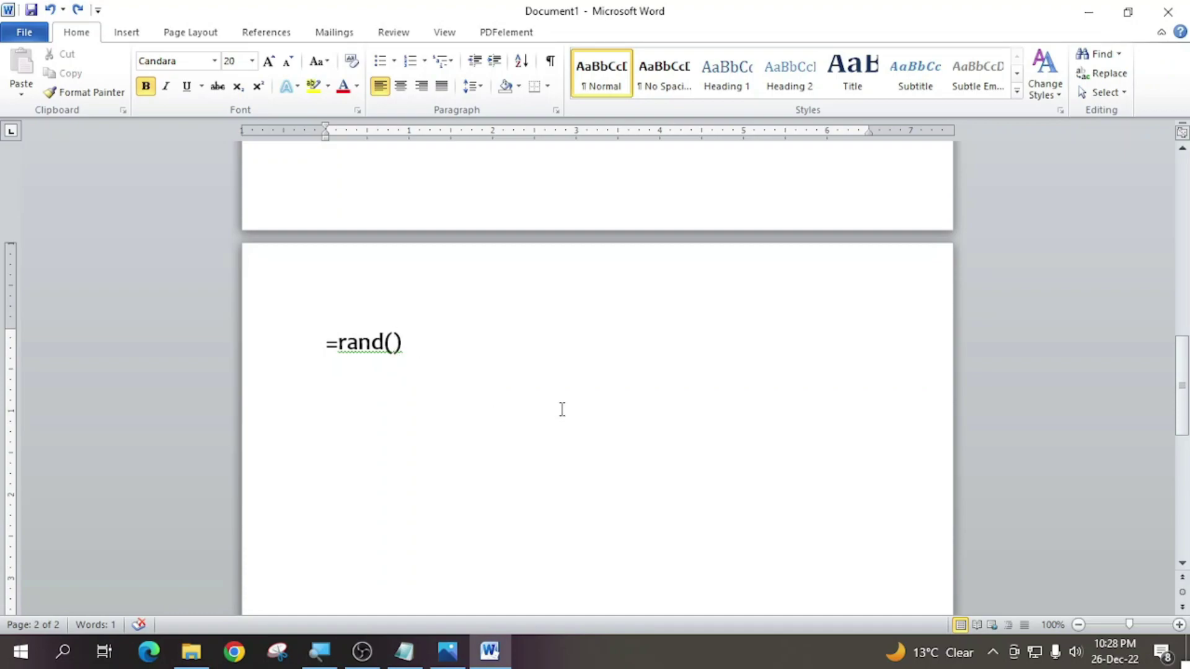
Change the line to =rand(2) and generate two sample paragraphs, scrolling through them
type("2")
key("Right")
key("Return")
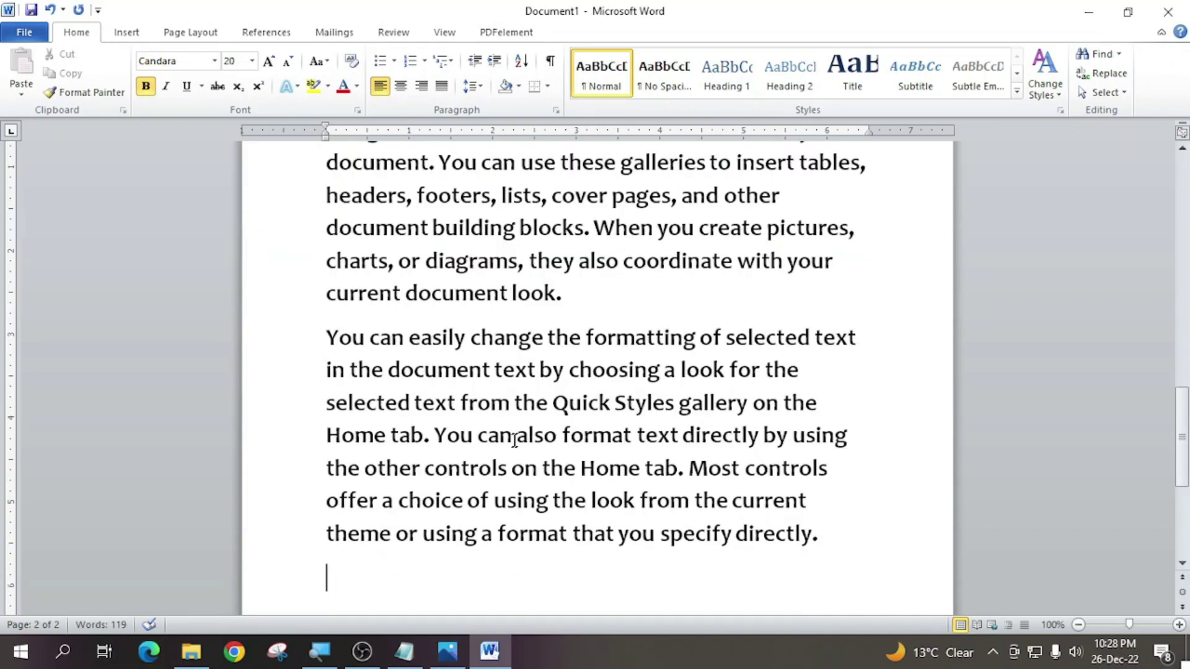
scroll(569, 394, "up", 2)
scroll(566, 394, "down", 1)
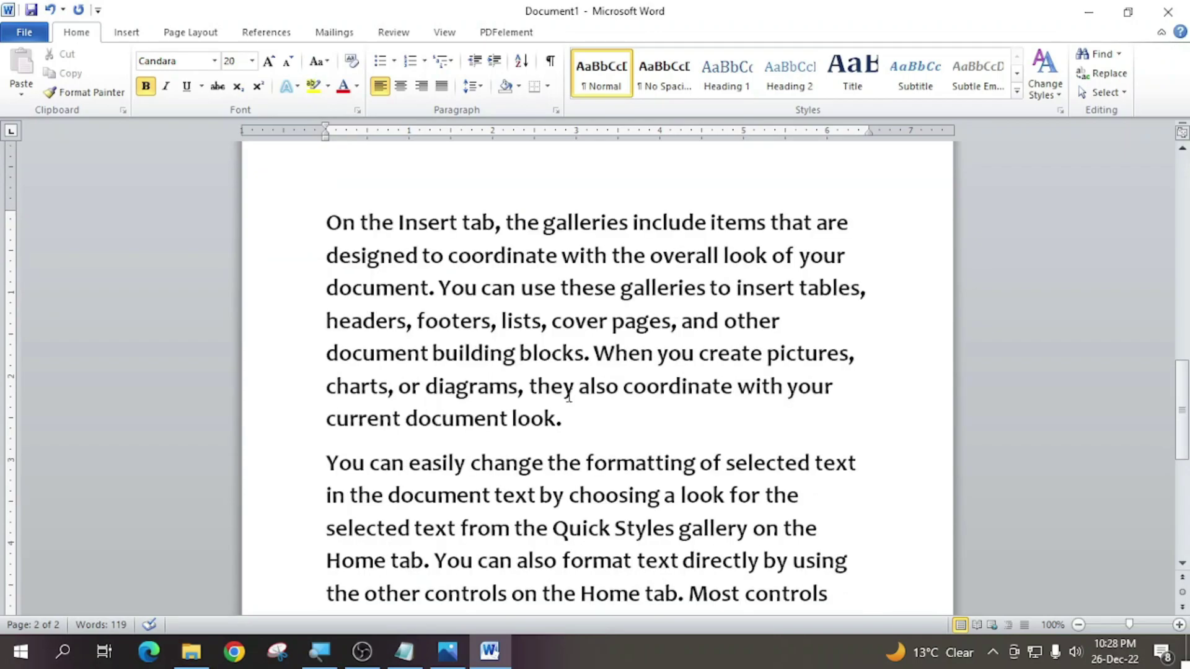
scroll(567, 397, "up", 1)
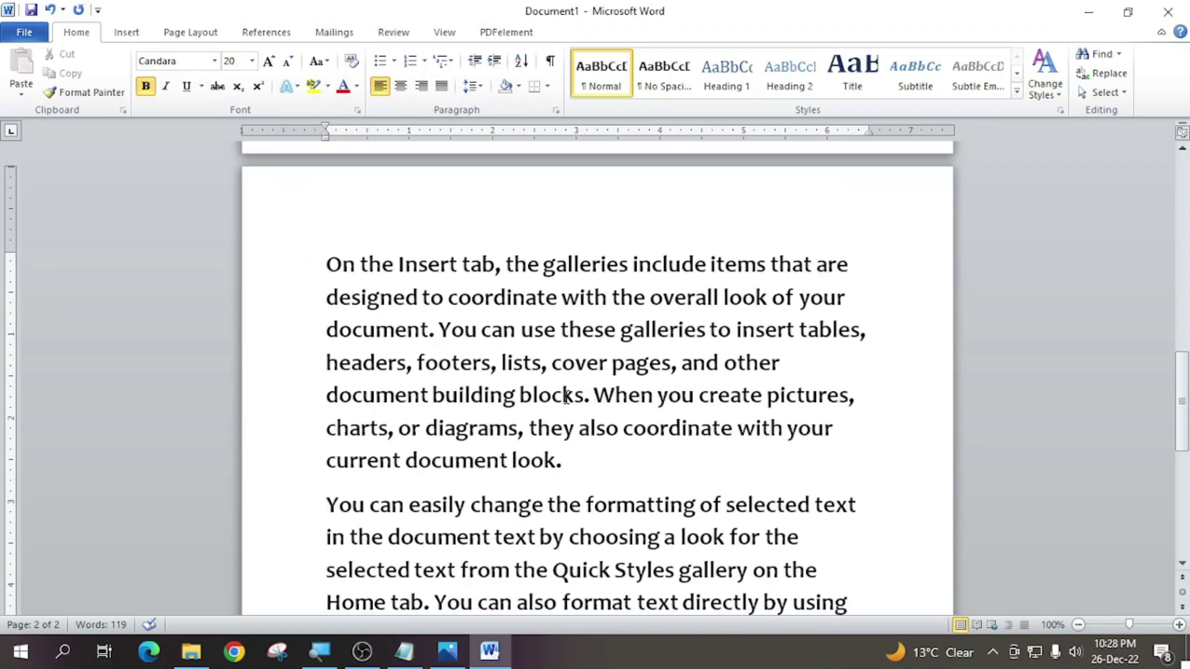
scroll(567, 397, "down", 2)
scroll(567, 397, "down", 1)
scroll(566, 397, "up", 4)
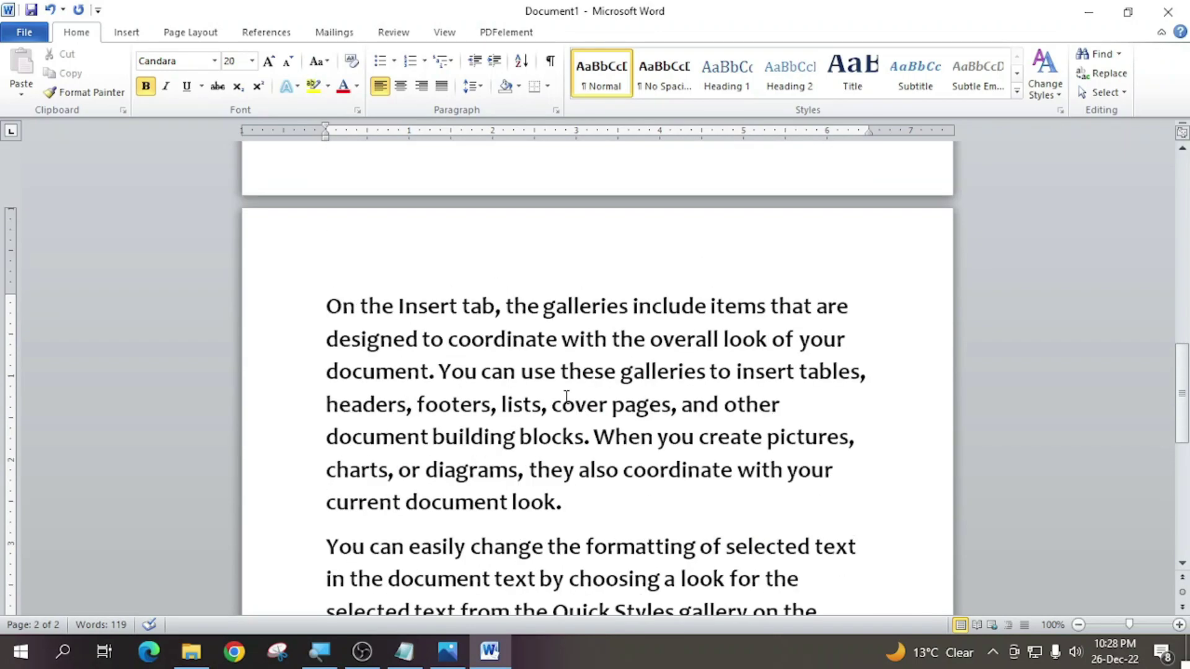
scroll(567, 397, "up", 3)
scroll(567, 397, "down", 2)
scroll(565, 396, "down", 1)
Undo the two paragraphs and edit the line to =rand(200)
key("ctrl+z")
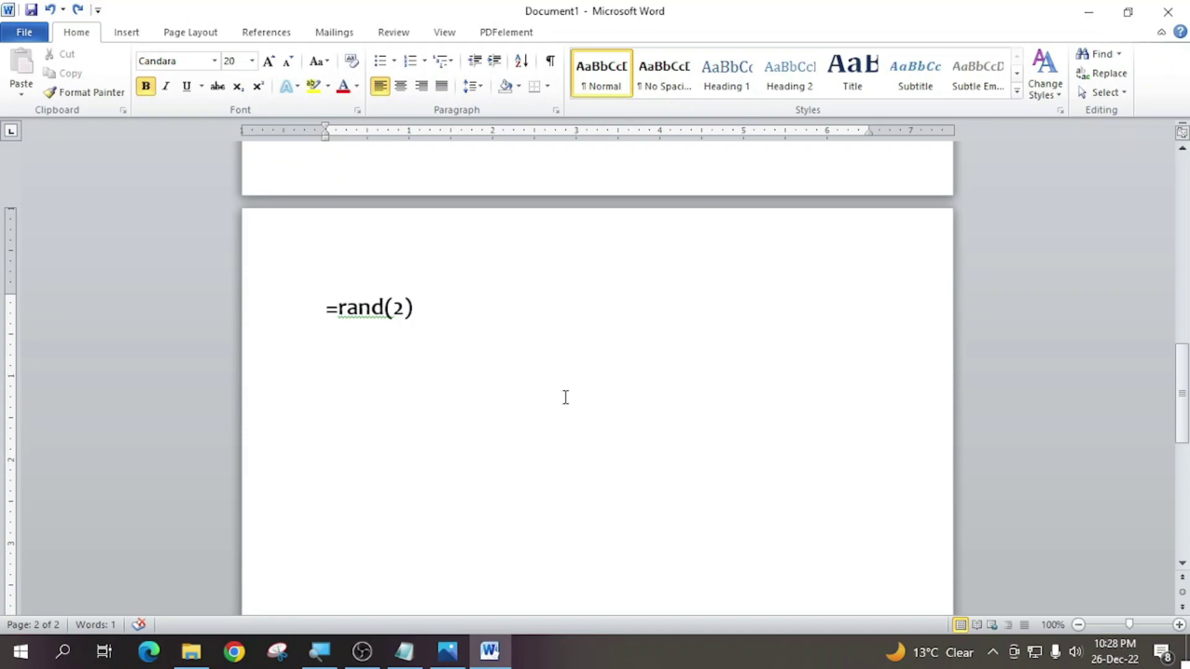
left_click(405, 308)
type("0")
type("0")
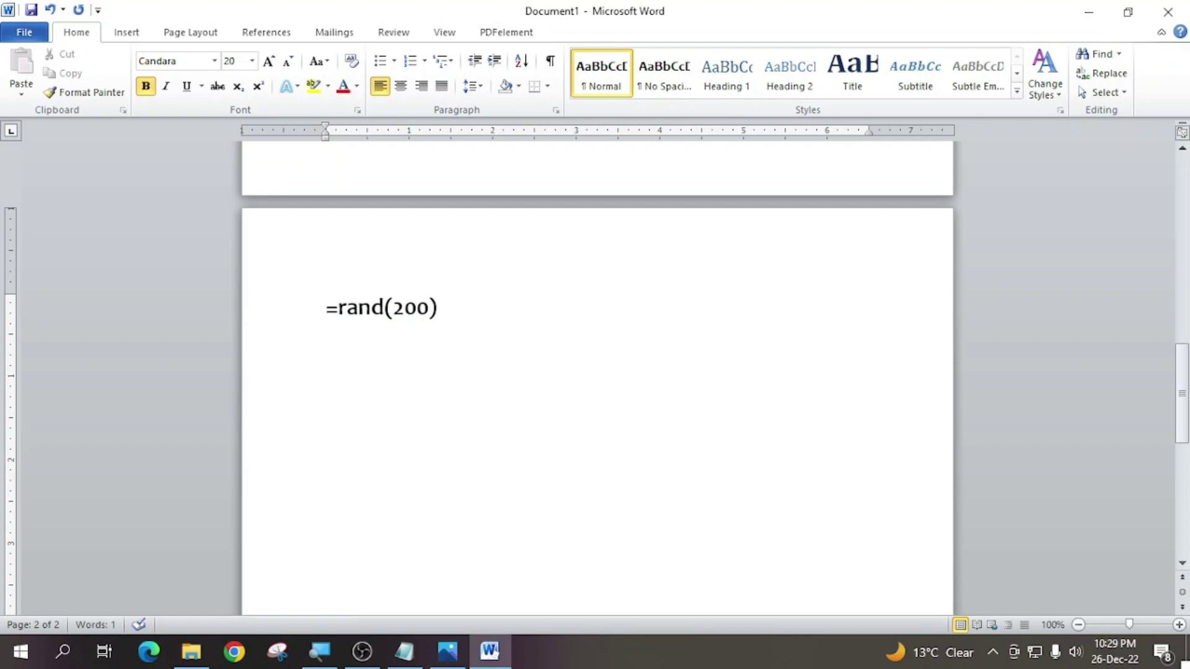
key("Return")
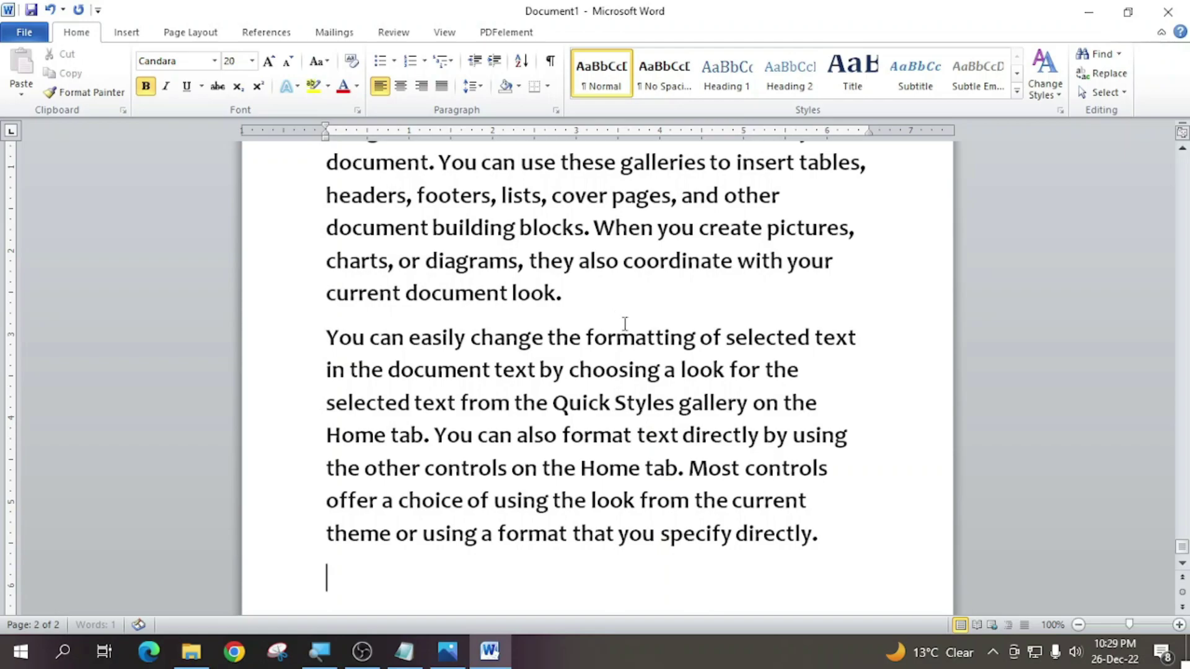
scroll(624, 318, "up", 3)
scroll(624, 318, "up", 3)
scroll(624, 318, "up", 4)
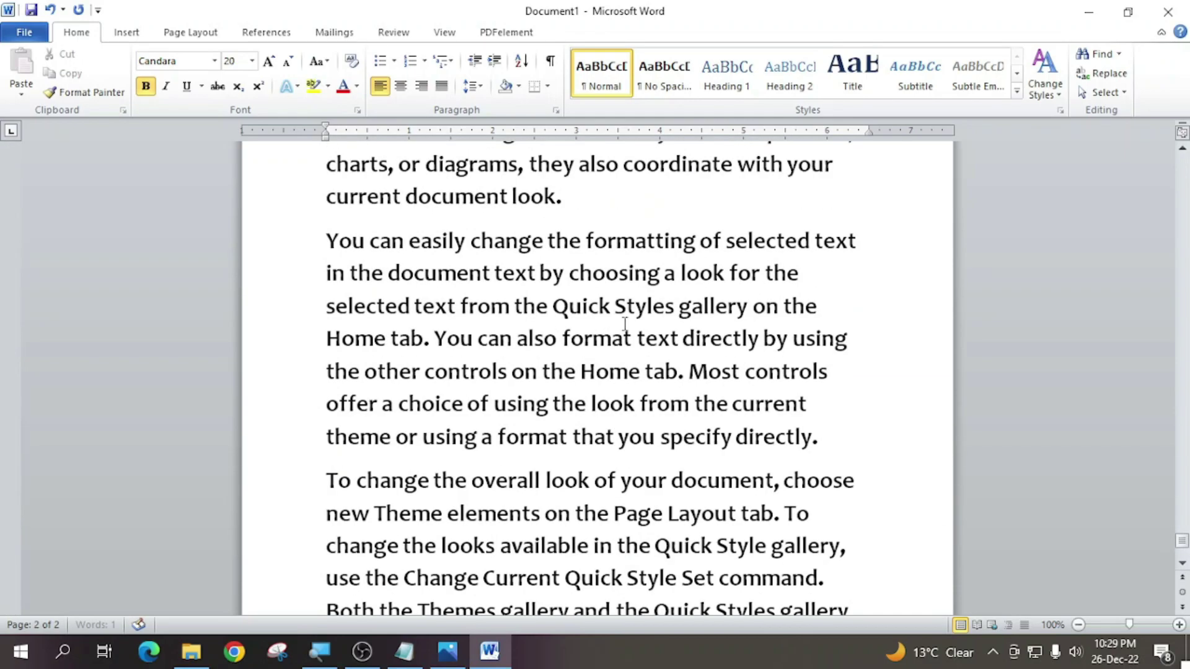
scroll(624, 322, "up", 2)
scroll(624, 322, "up", 3)
scroll(624, 322, "up", 3)
scroll(624, 322, "up", 3)
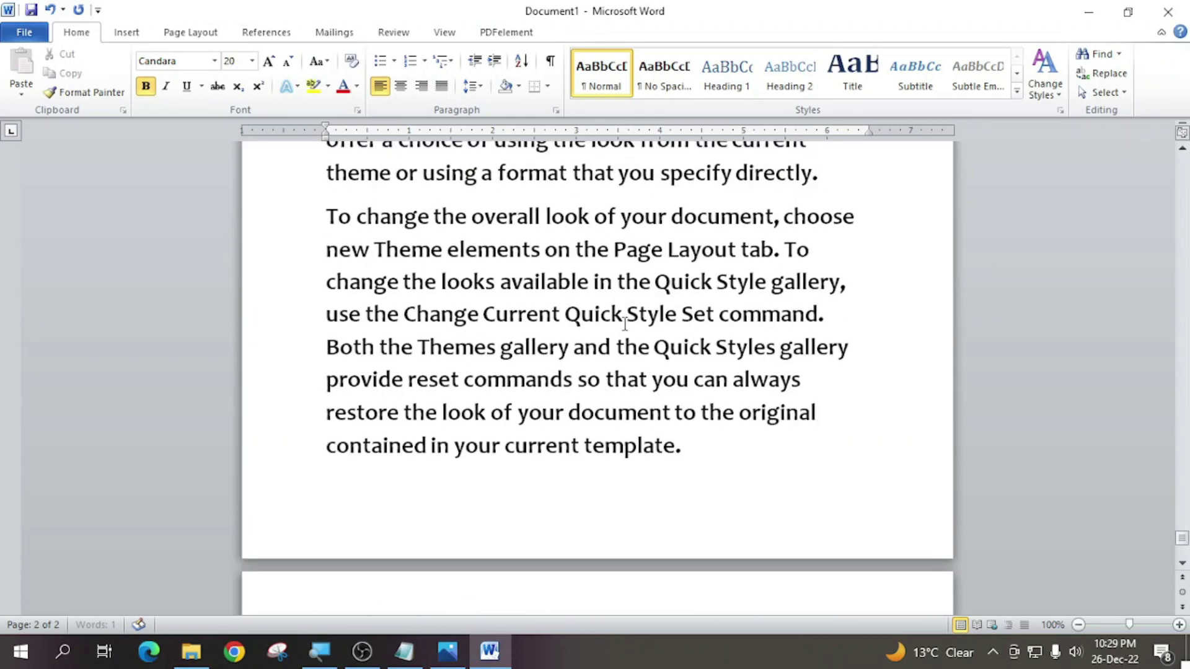
scroll(624, 322, "up", 4)
scroll(624, 322, "up", 3)
scroll(624, 322, "up", 2)
scroll(624, 323, "up", 2)
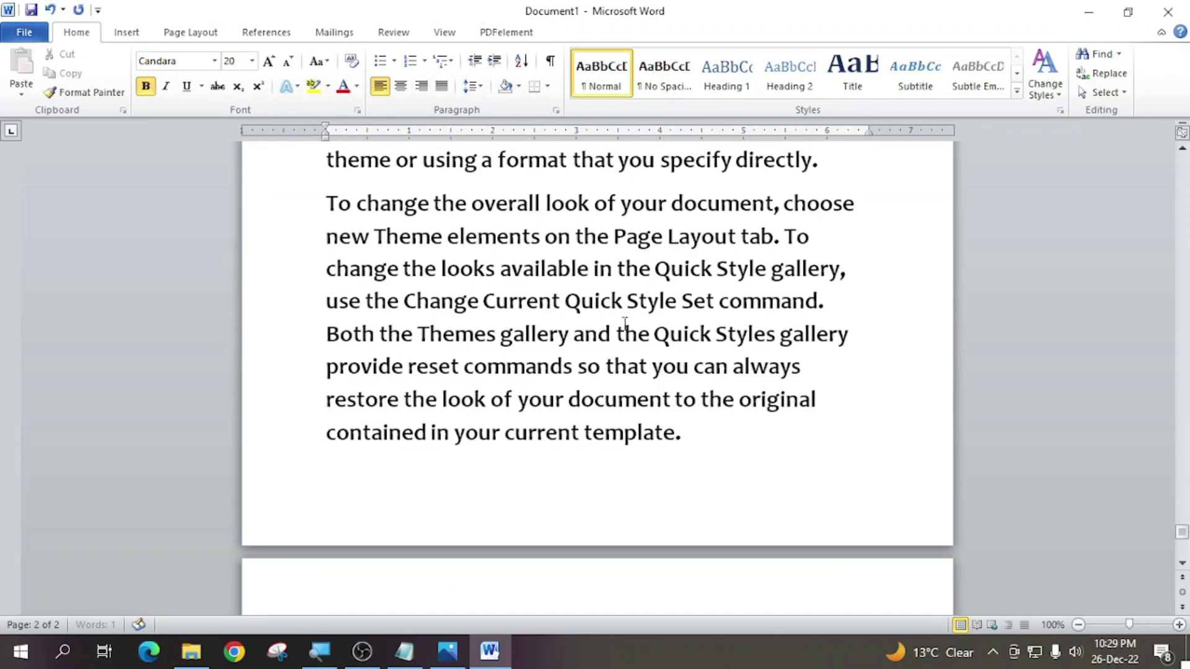
scroll(625, 322, "up", 3)
scroll(624, 322, "up", 1)
scroll(624, 322, "up", 2)
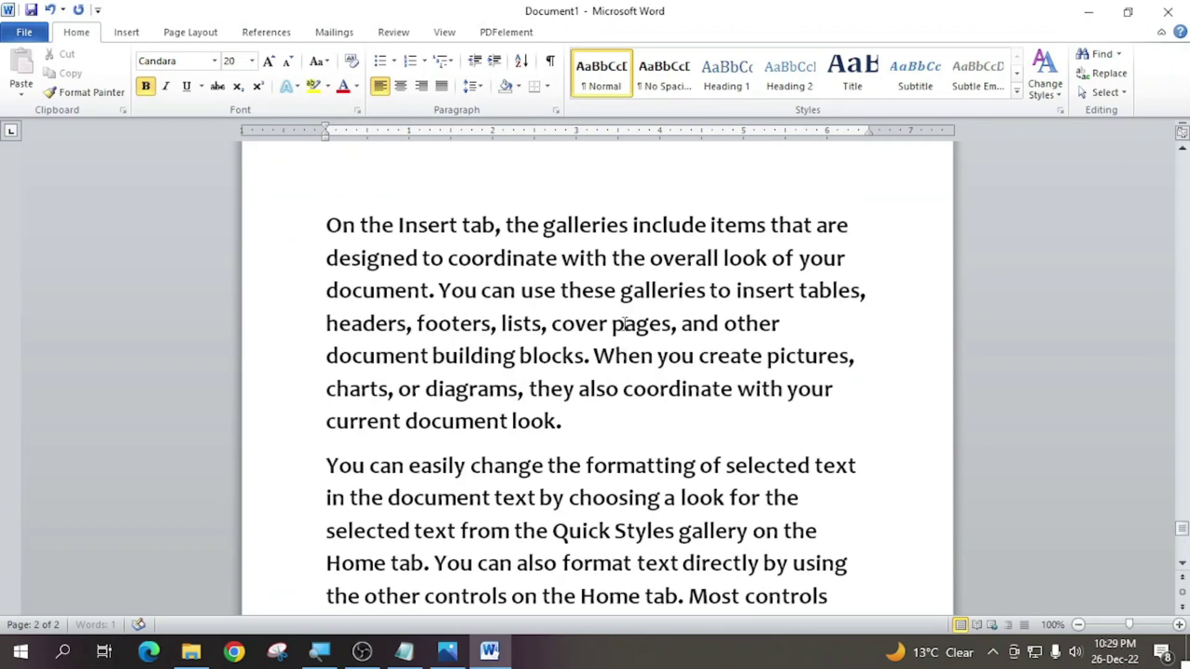
scroll(625, 322, "up", 2)
scroll(624, 323, "up", 2)
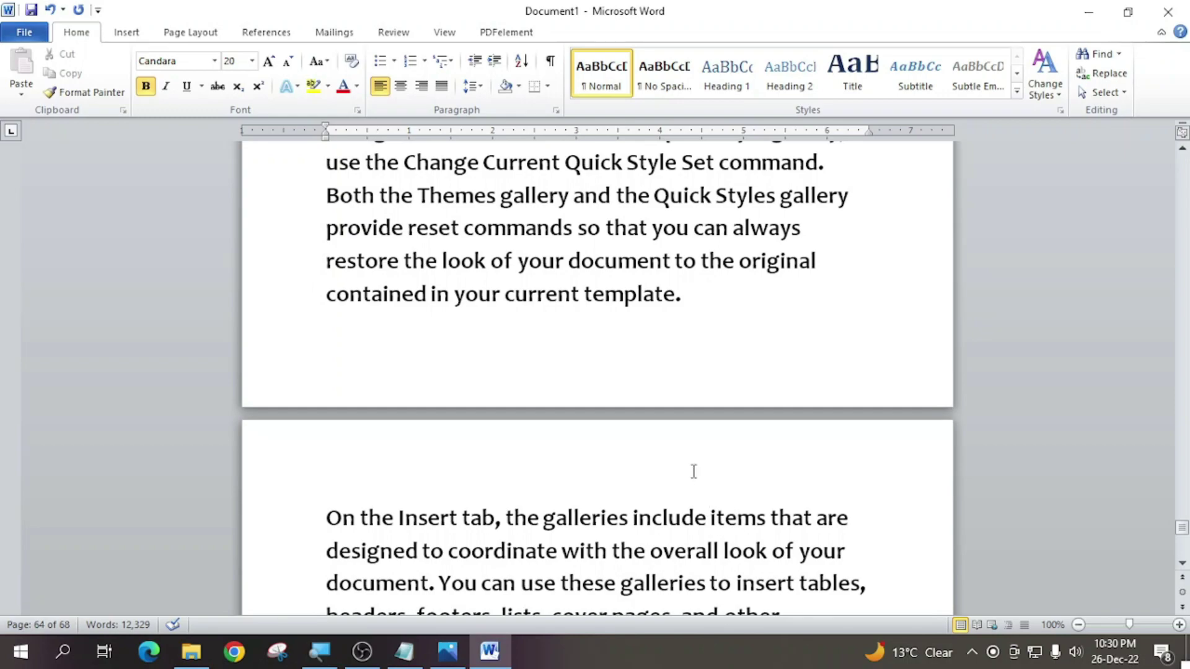
Undo the 68 pages of filler, edit the line to =rand(3), and generate three paragraphs
key("ctrl+z")
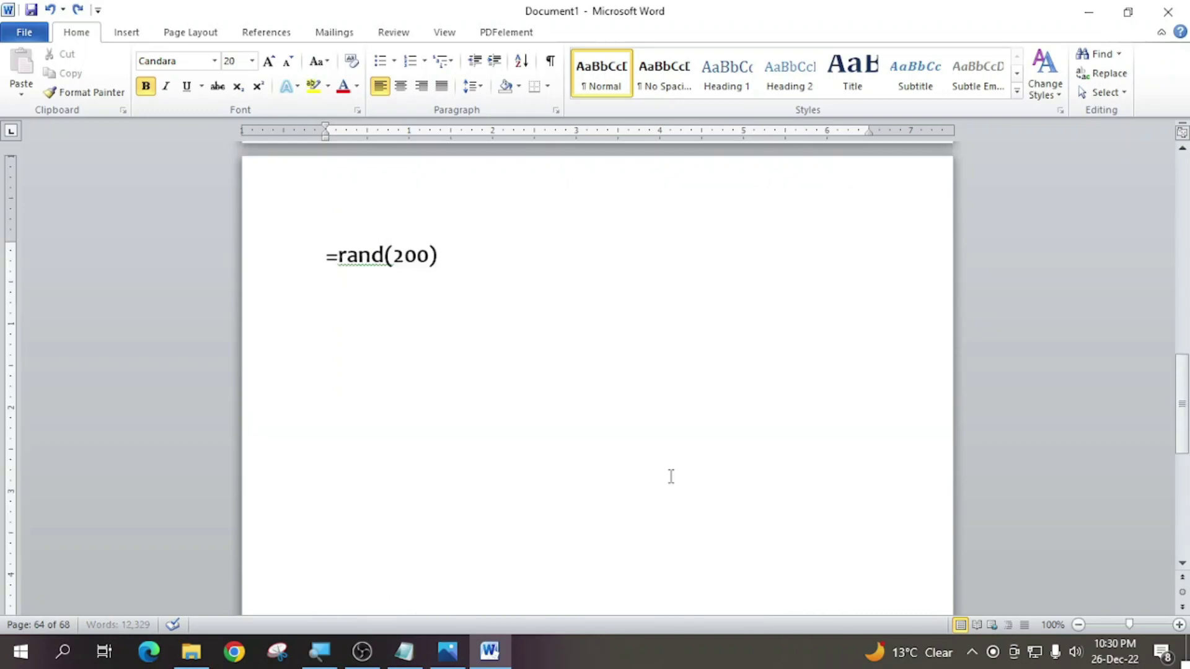
left_click(427, 257)
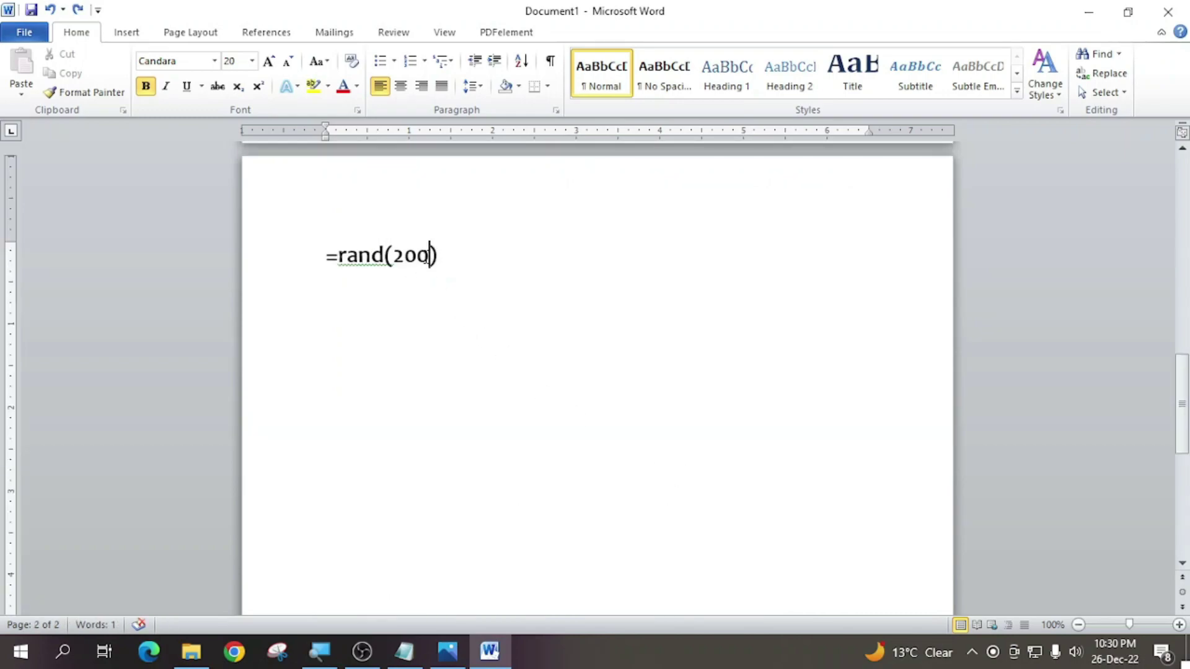
key("BackSpace")
key("BackSpace")
key("BackSpace")
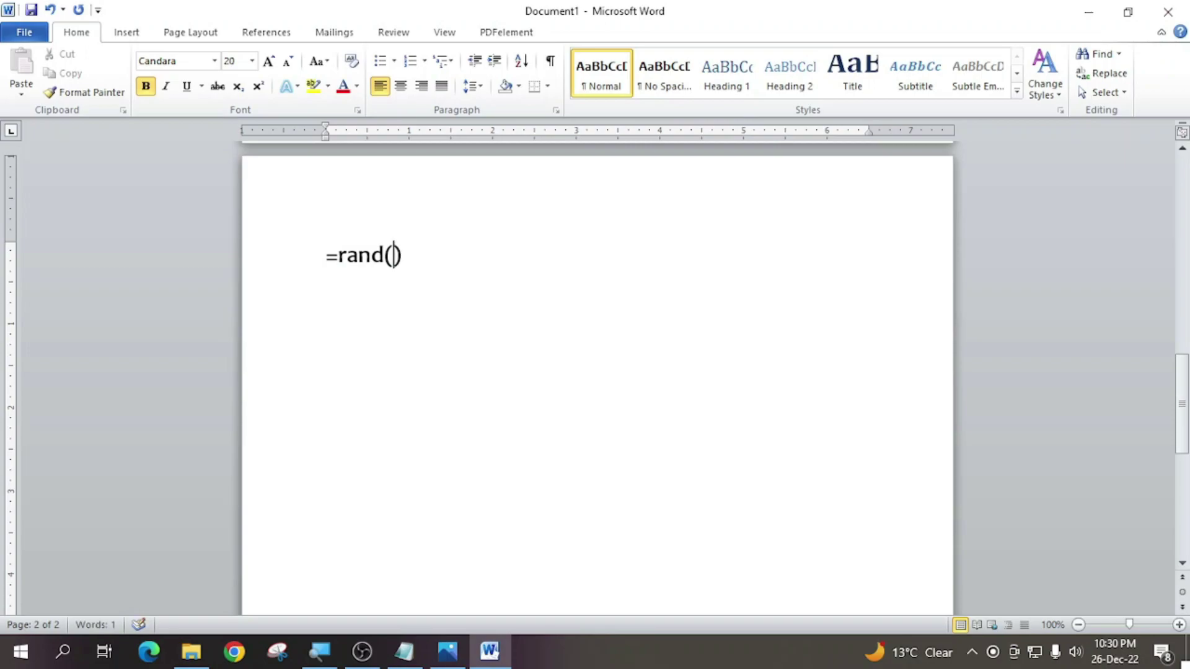
type("3")
type(",2")
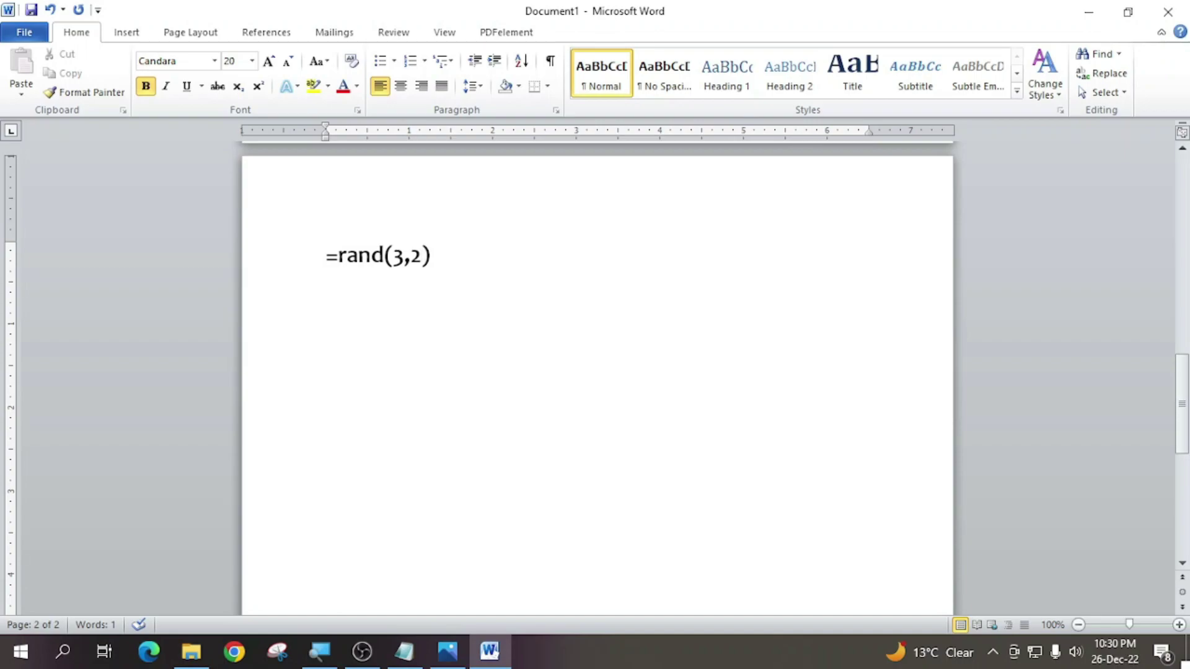
key("BackSpace")
key("BackSpace")
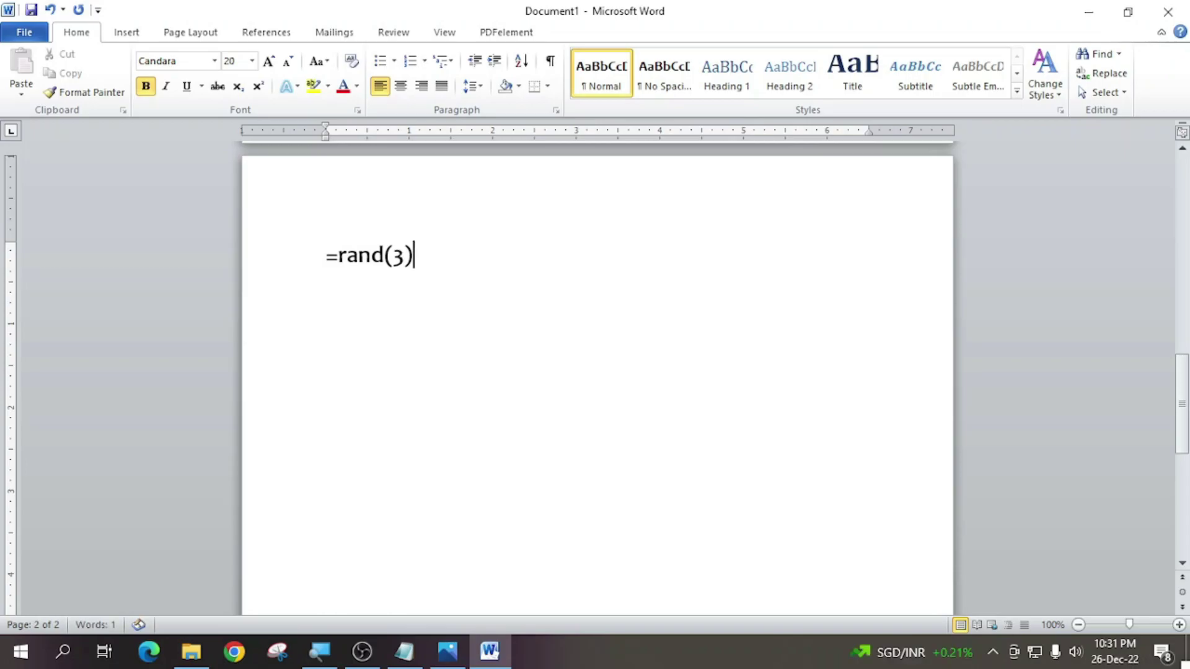
key("Return")
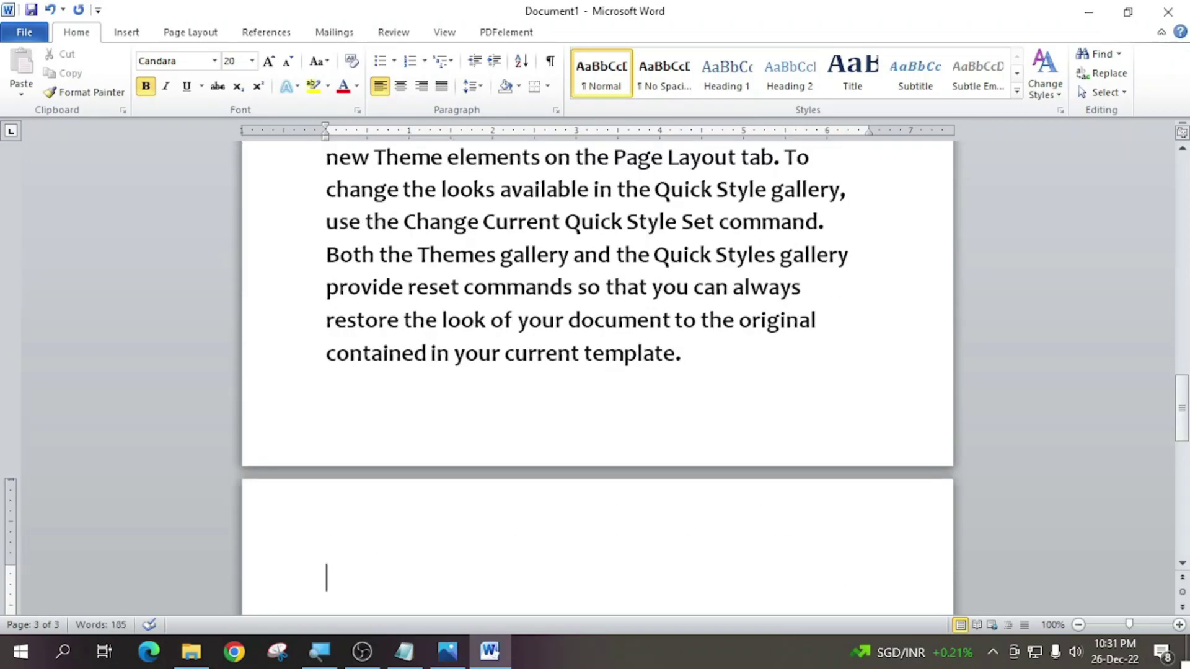
scroll(694, 520, "up", 2)
scroll(694, 521, "up", 1)
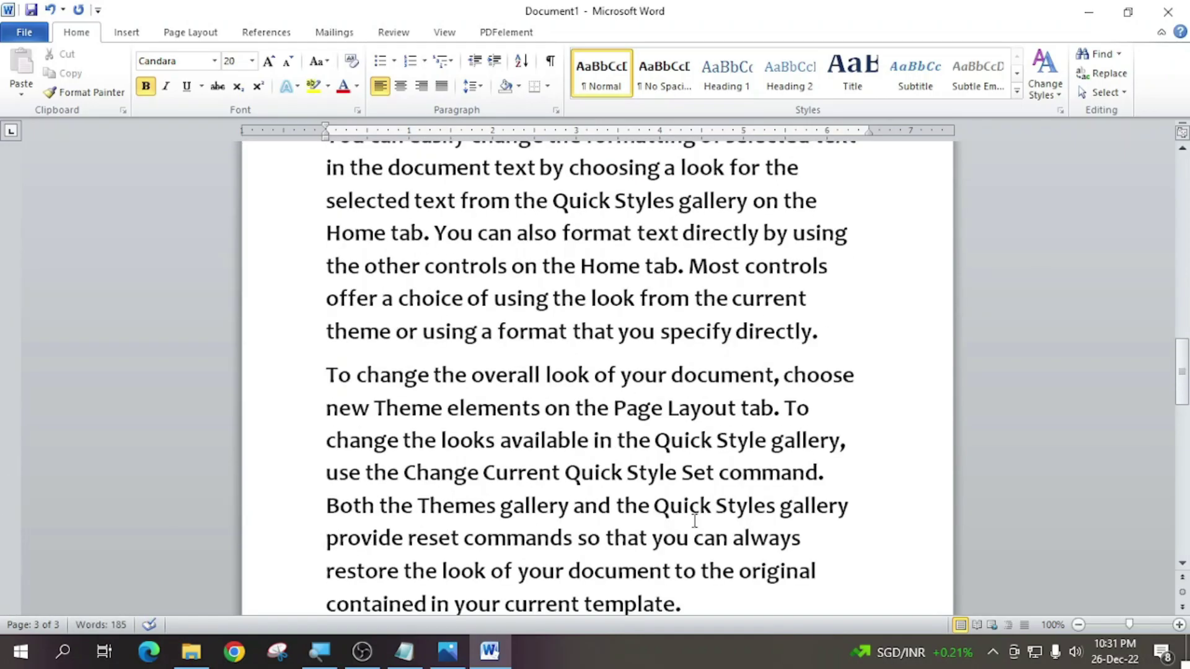
scroll(694, 521, "up", 3)
scroll(694, 520, "up", 2)
scroll(694, 520, "up", 1)
scroll(694, 520, "down", 1)
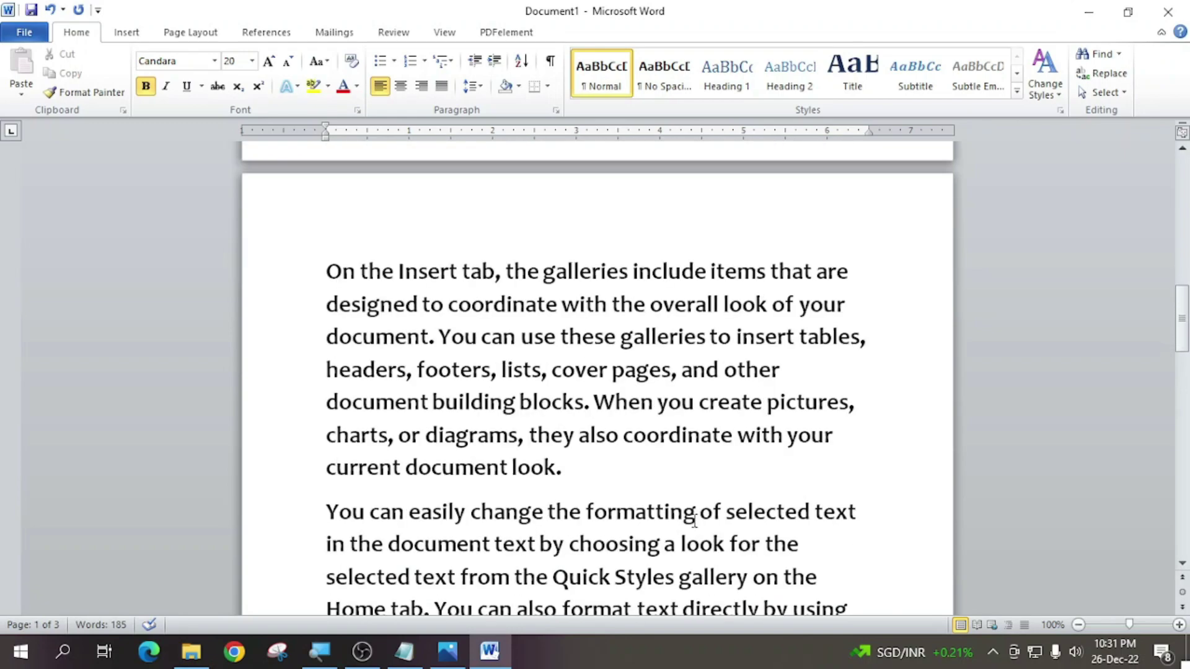
scroll(694, 521, "down", 1)
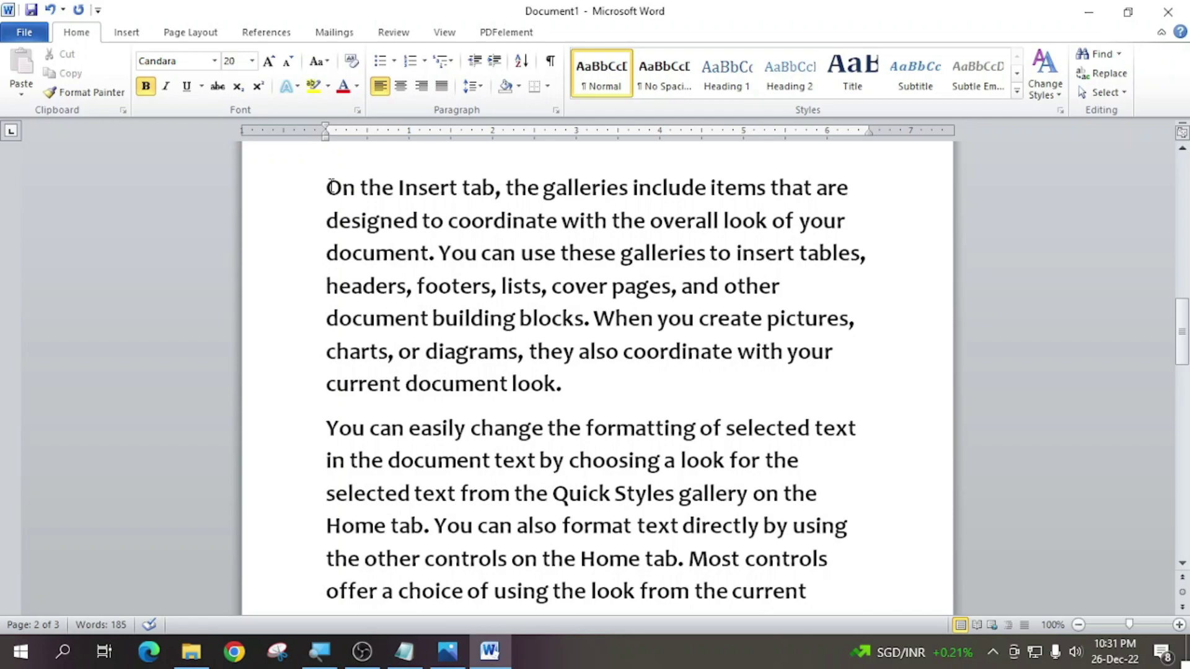
Select the first paragraph's sentences, then undo the generated paragraphs back to =rand(3)
mouse_move(332, 186)
left_mouse_down()
mouse_move(433, 259)
mouse_move(589, 322)
left_mouse_up()
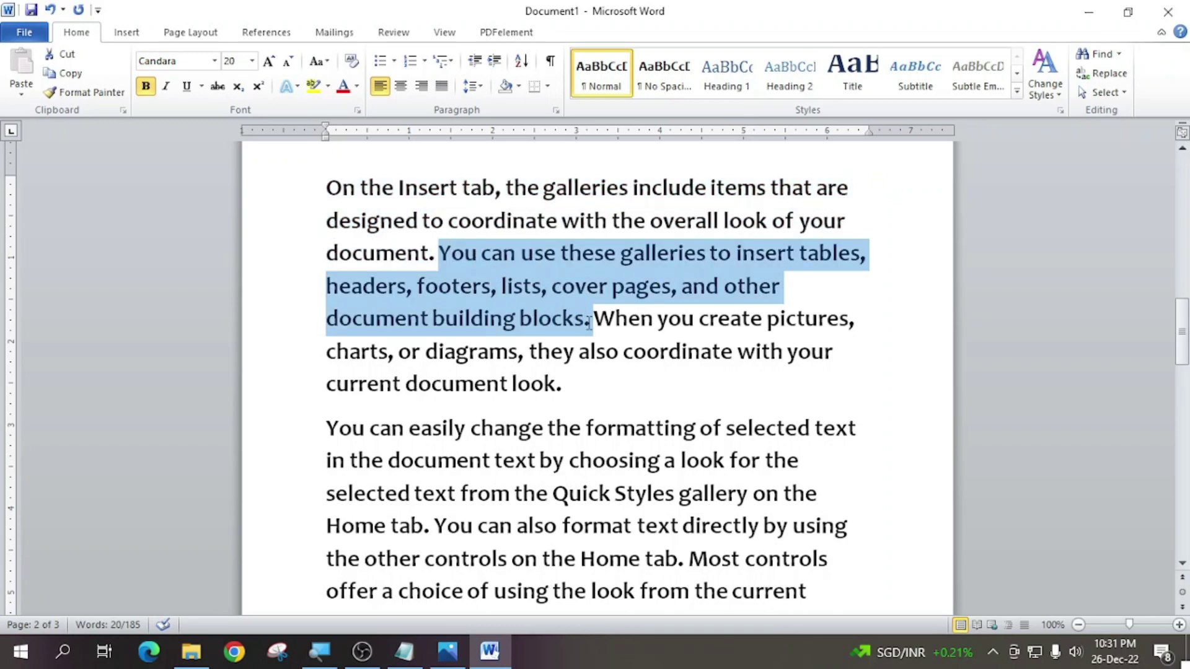
left_click_drag(589, 322, 692, 382)
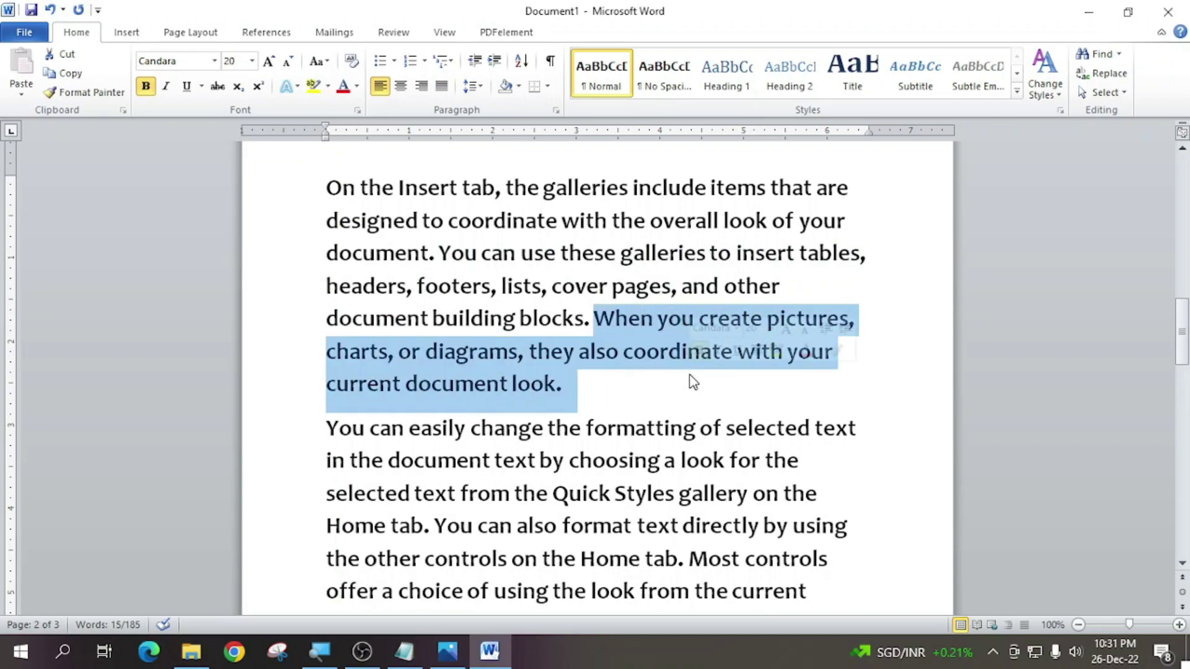
left_click(596, 381)
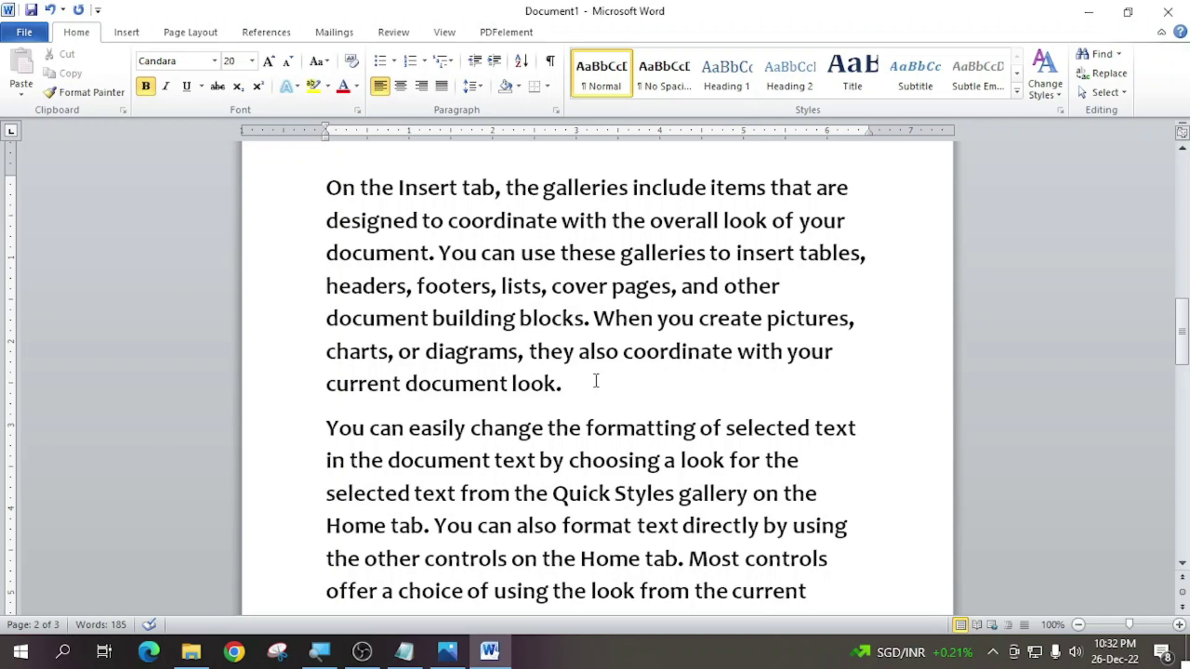
key("ctrl+z")
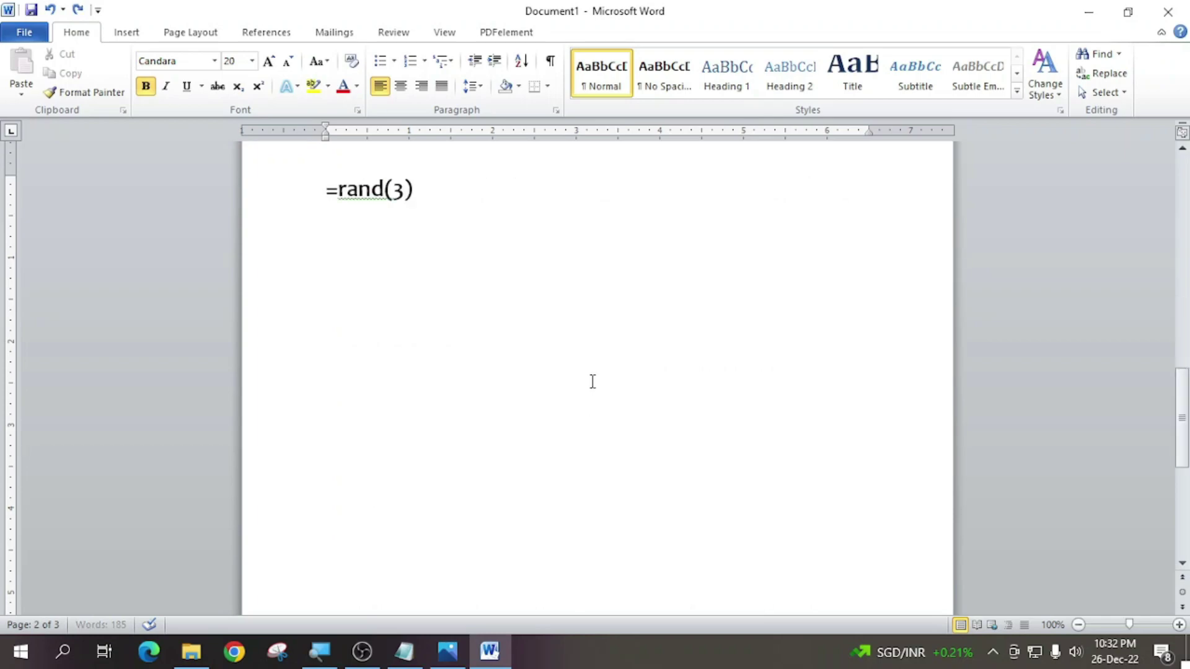
Change the line to =rand(3,2) and generate three two-sentence sample paragraphs
key("BackSpace")
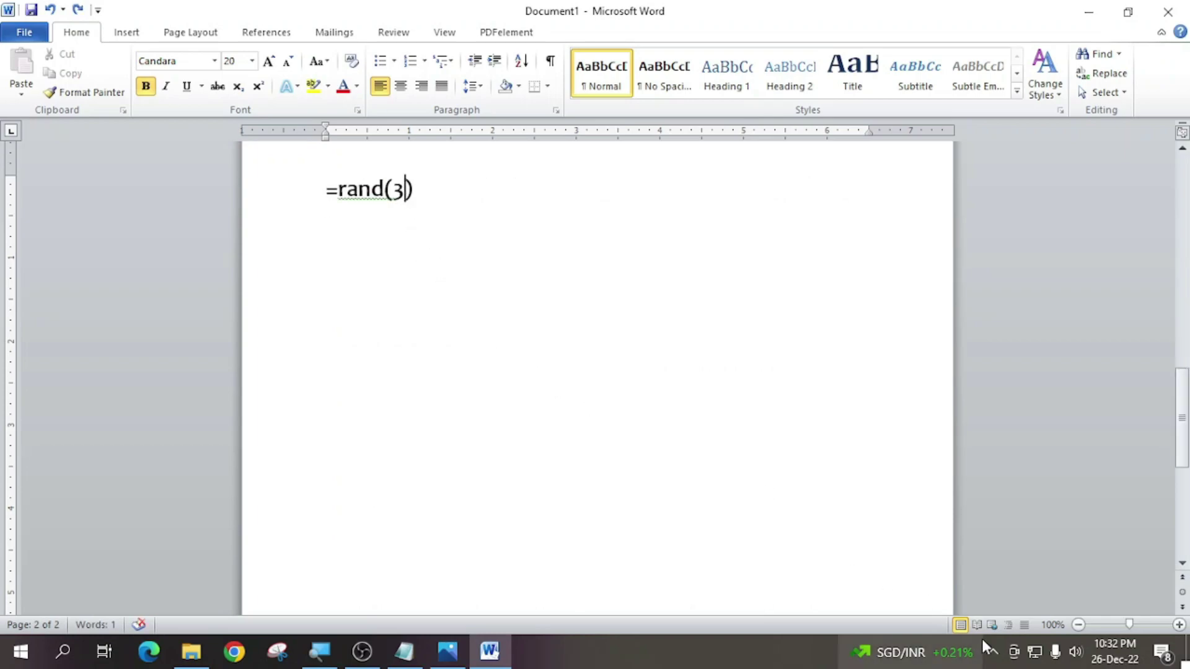
key("Left")
type(",2")
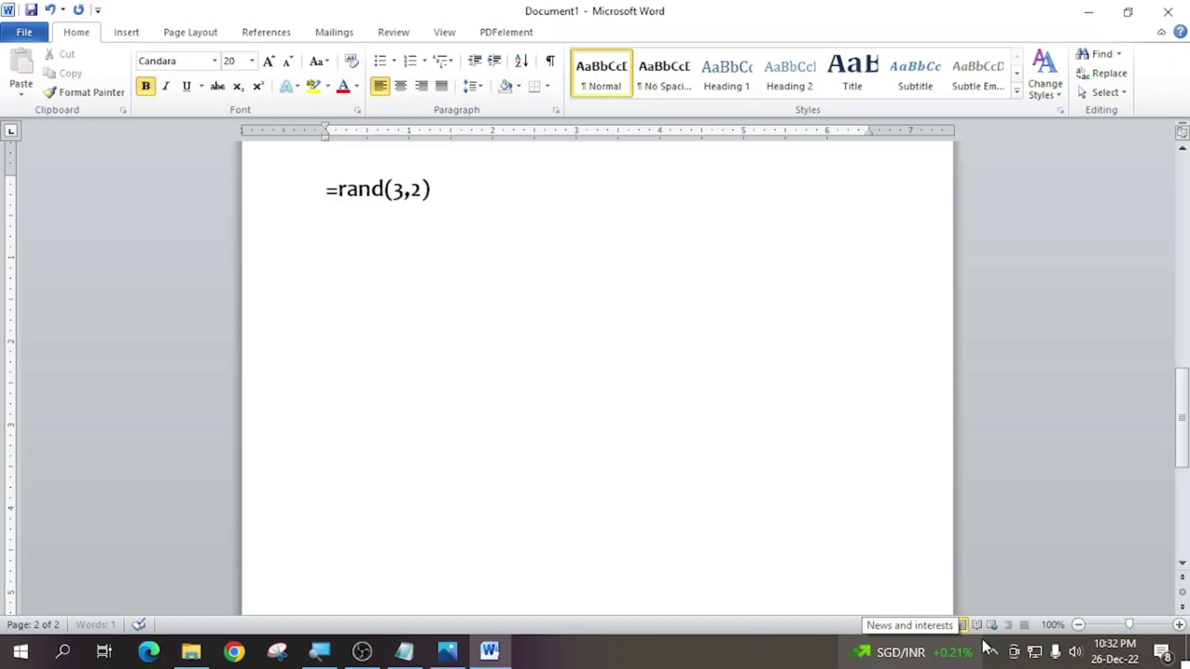
key("Right")
key("Return")
scroll(545, 343, "up", 2)
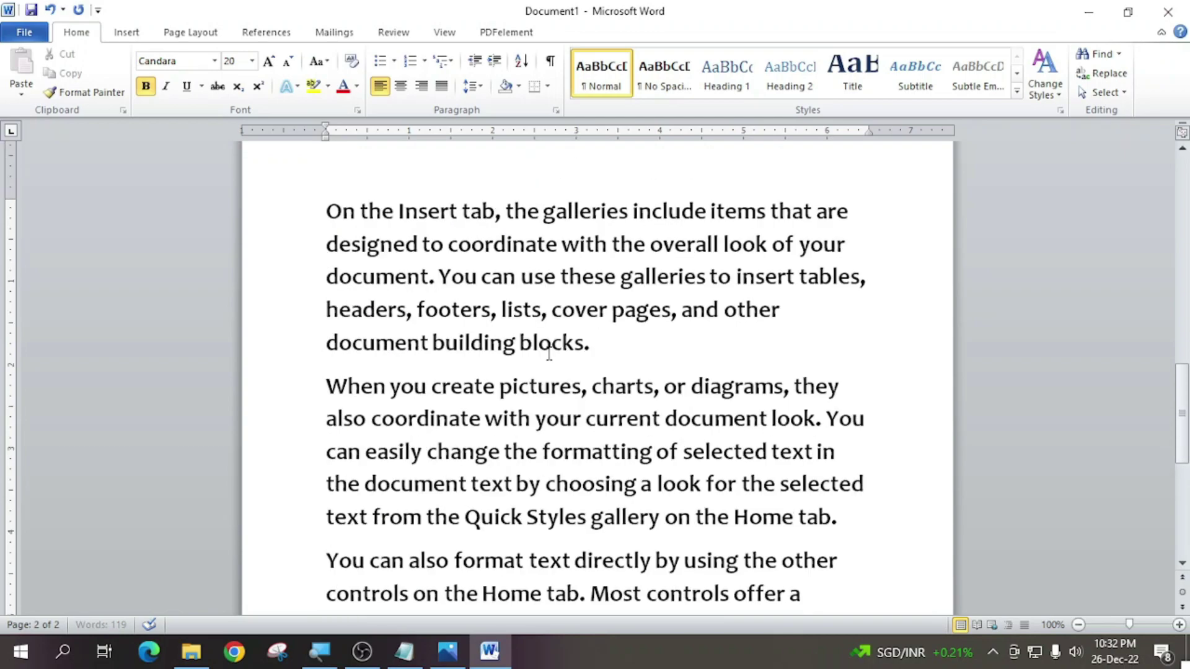
Select sentences in the first and third paragraphs, then undo the generated text
left_click(327, 253)
left_click_drag(327, 253, 440, 323)
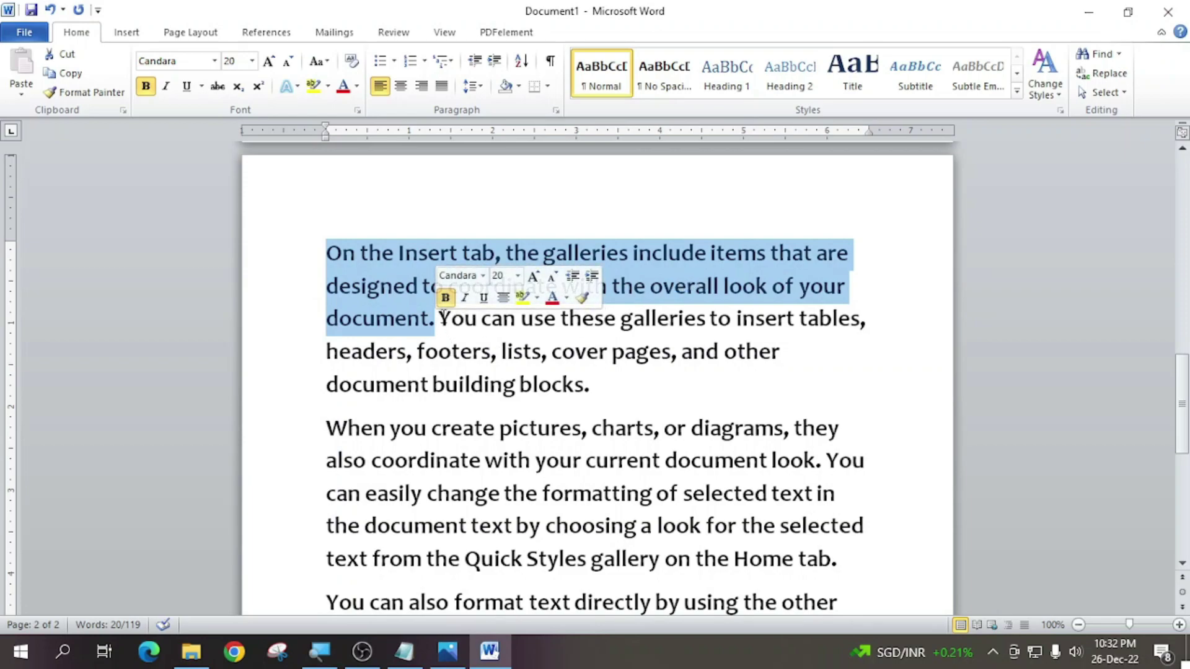
left_click_drag(439, 319, 622, 400)
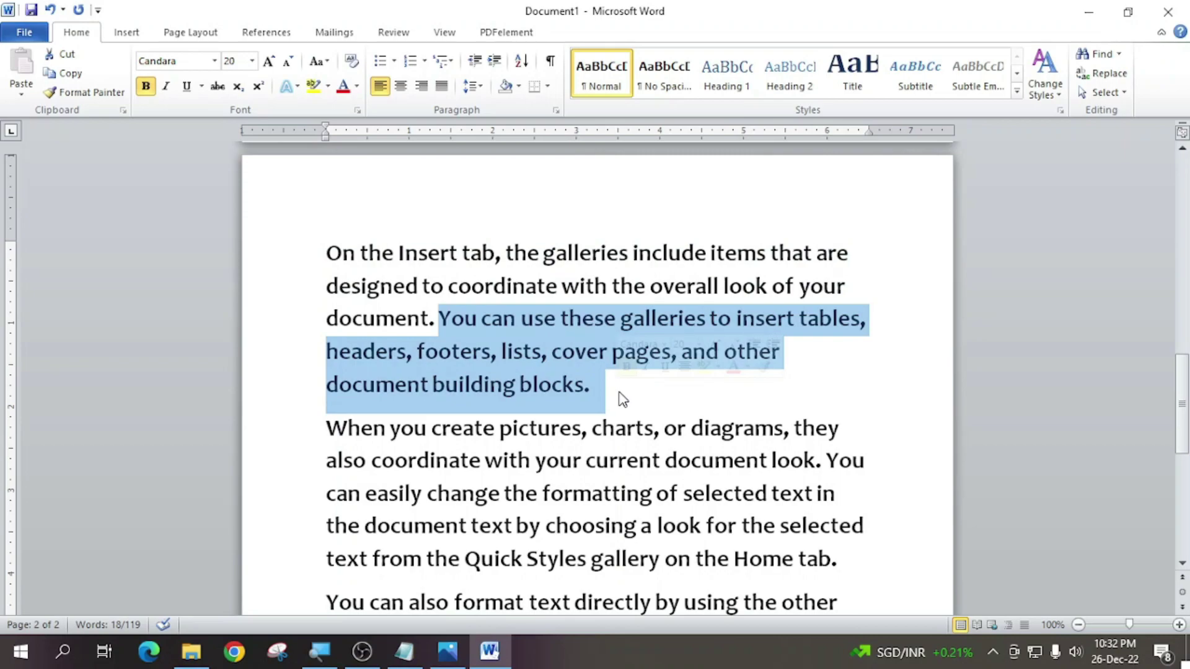
left_click(620, 398)
scroll(620, 394, "down", 3)
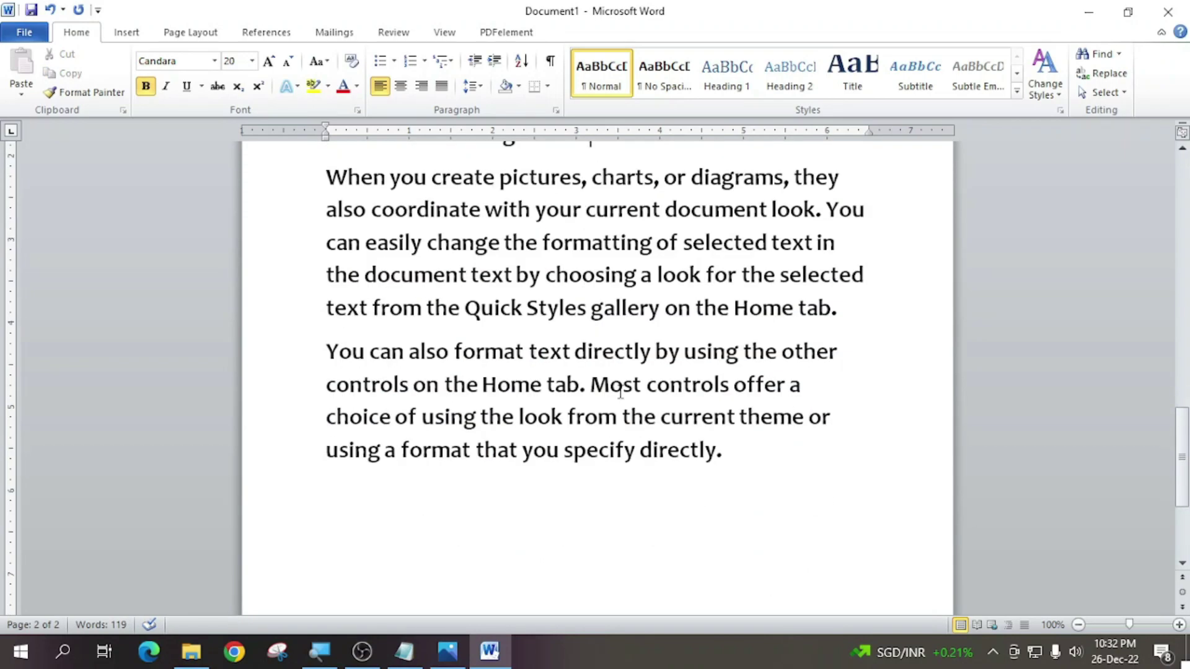
scroll(621, 392, "down", 2)
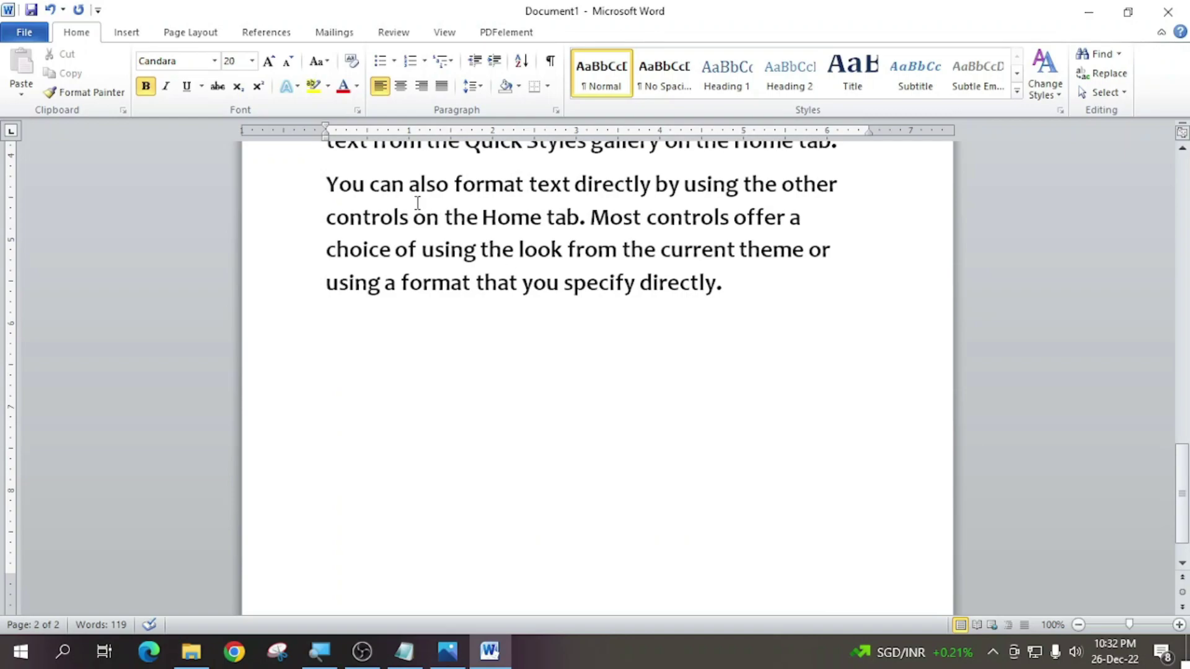
mouse_move(327, 185)
left_mouse_down()
mouse_move(637, 201)
mouse_move(587, 218)
mouse_move(735, 292)
left_mouse_up()
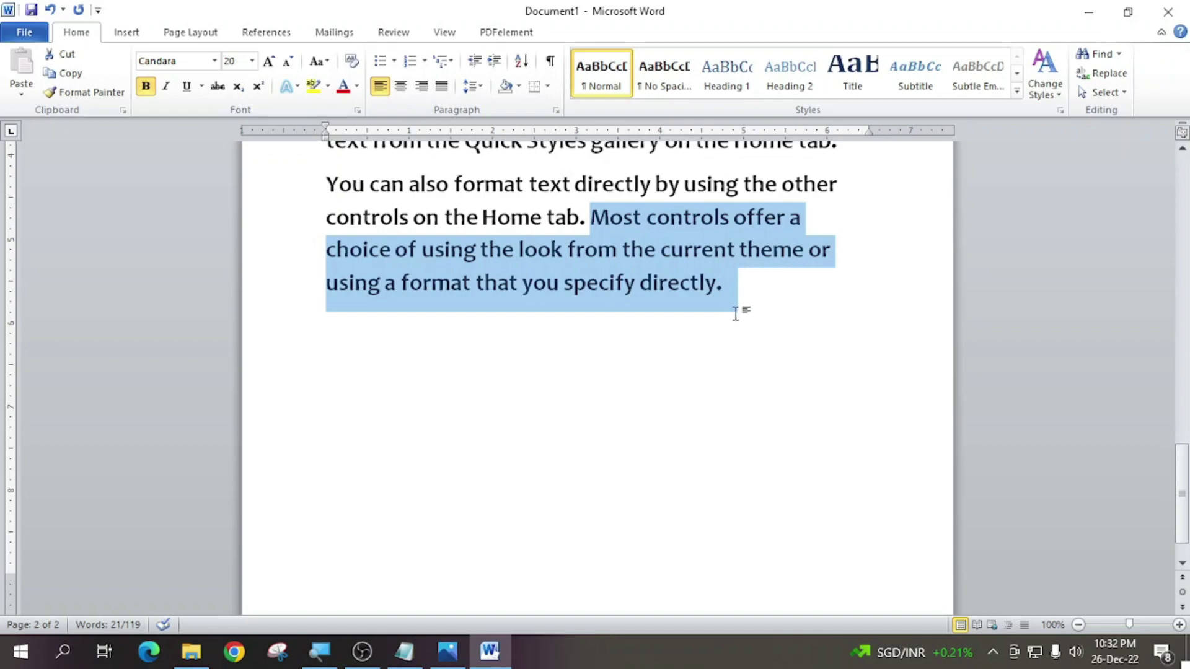
scroll(735, 314, "up", 2)
scroll(735, 314, "up", 2)
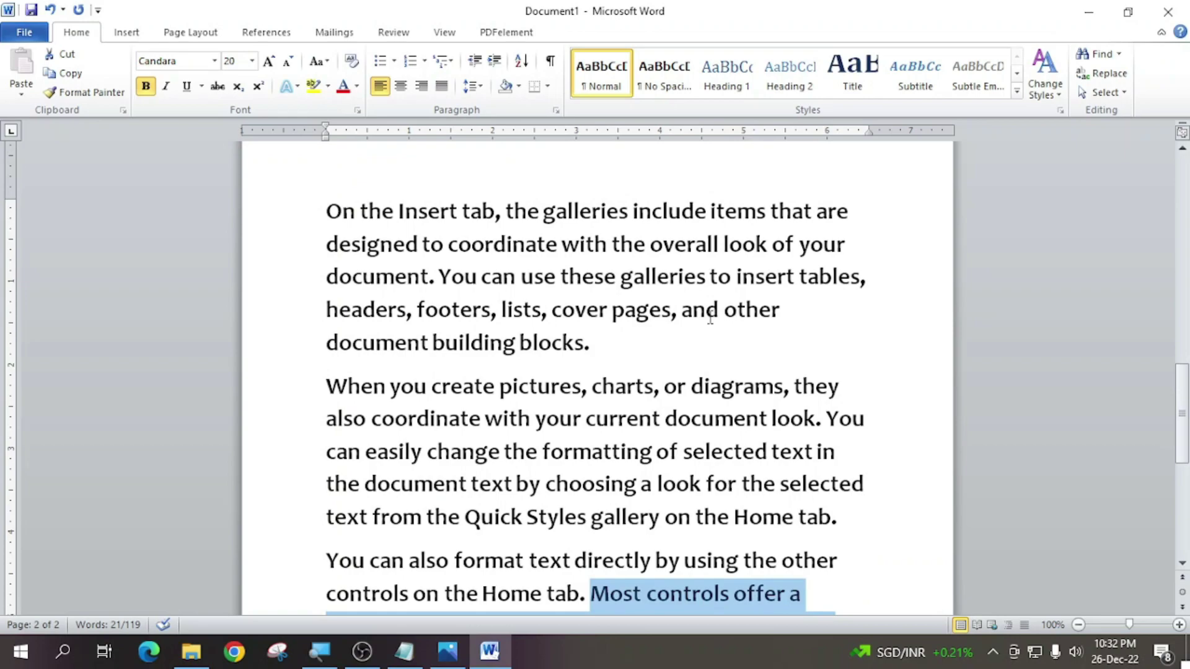
key("ctrl+z")
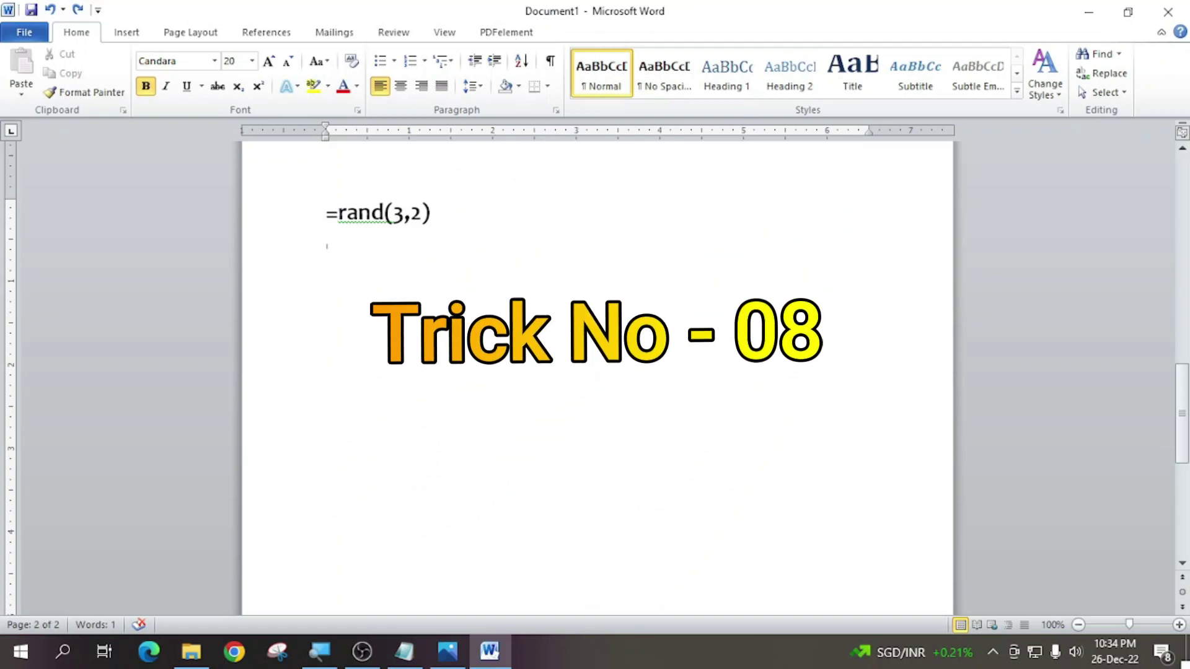
Expand =rand(3,2) into sample paragraphs and add a page break to begin a blank third page
key("Return")
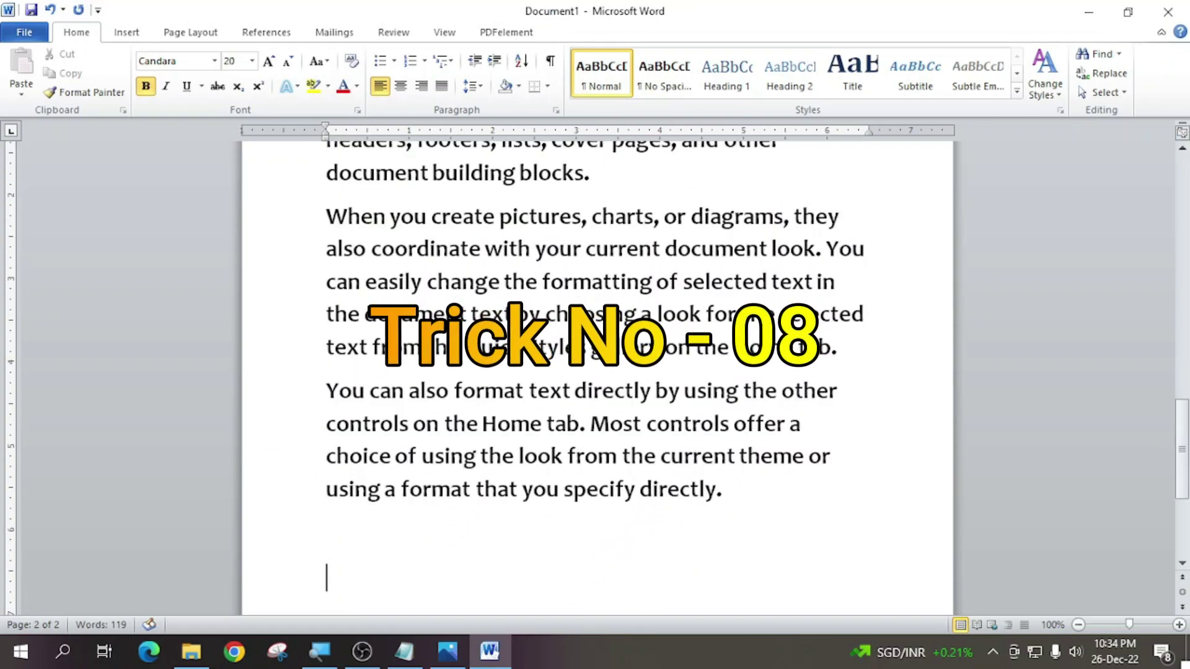
scroll(596, 372, "down", 3)
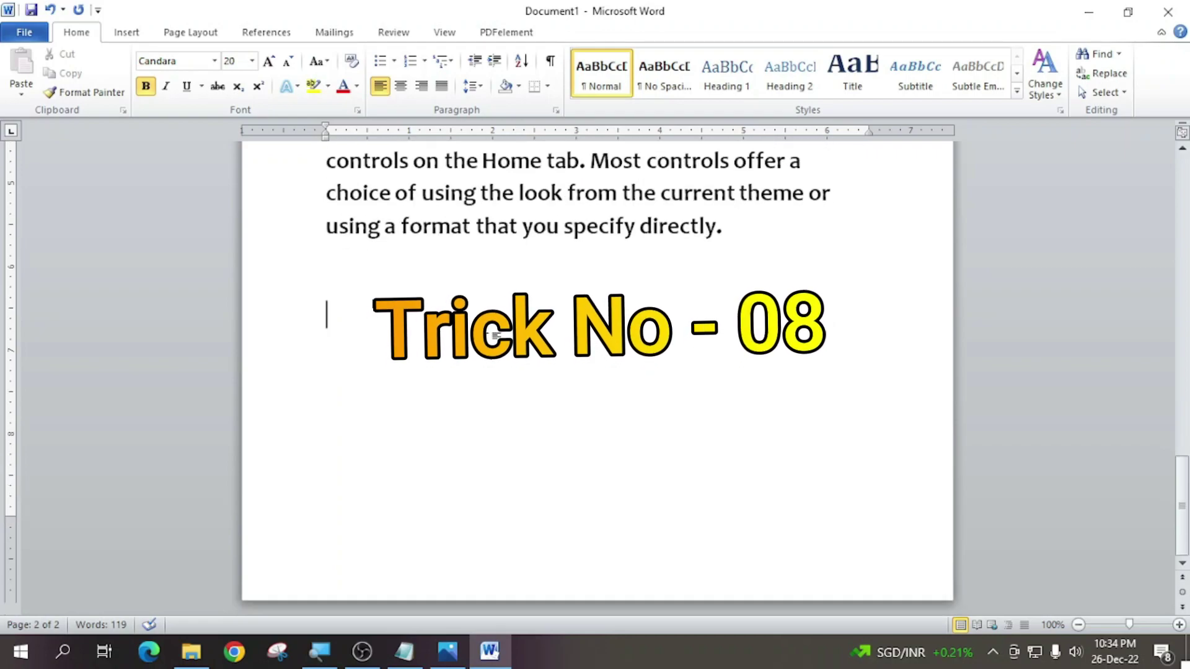
key("ctrl+Return")
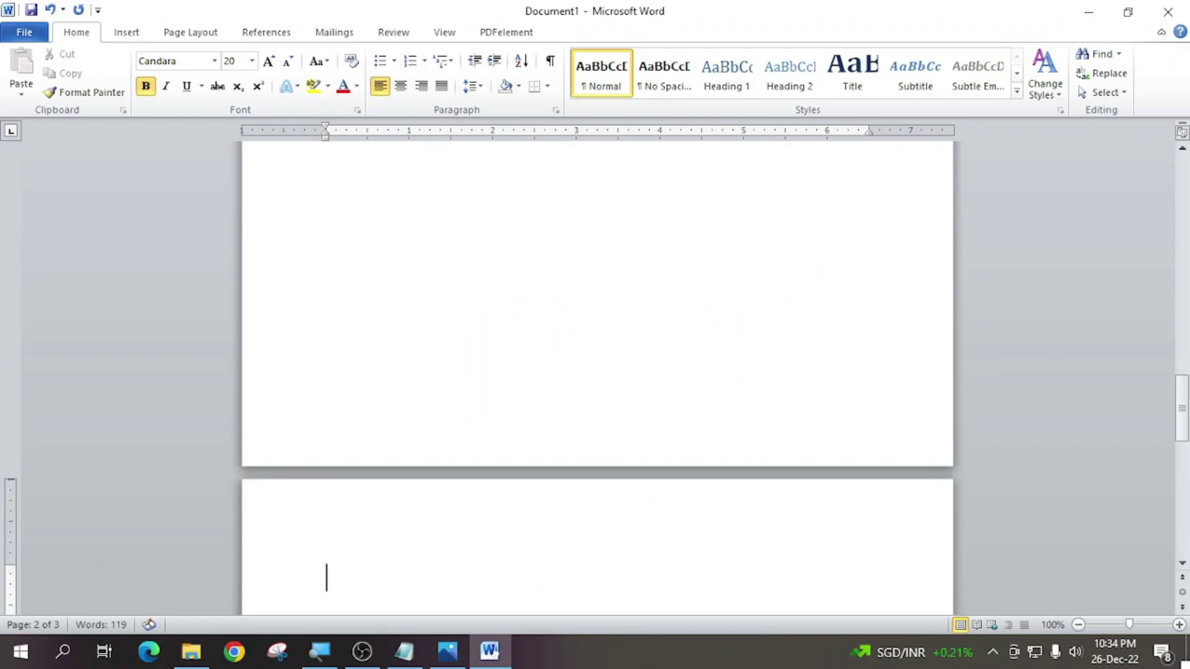
scroll(558, 328, "down", 3)
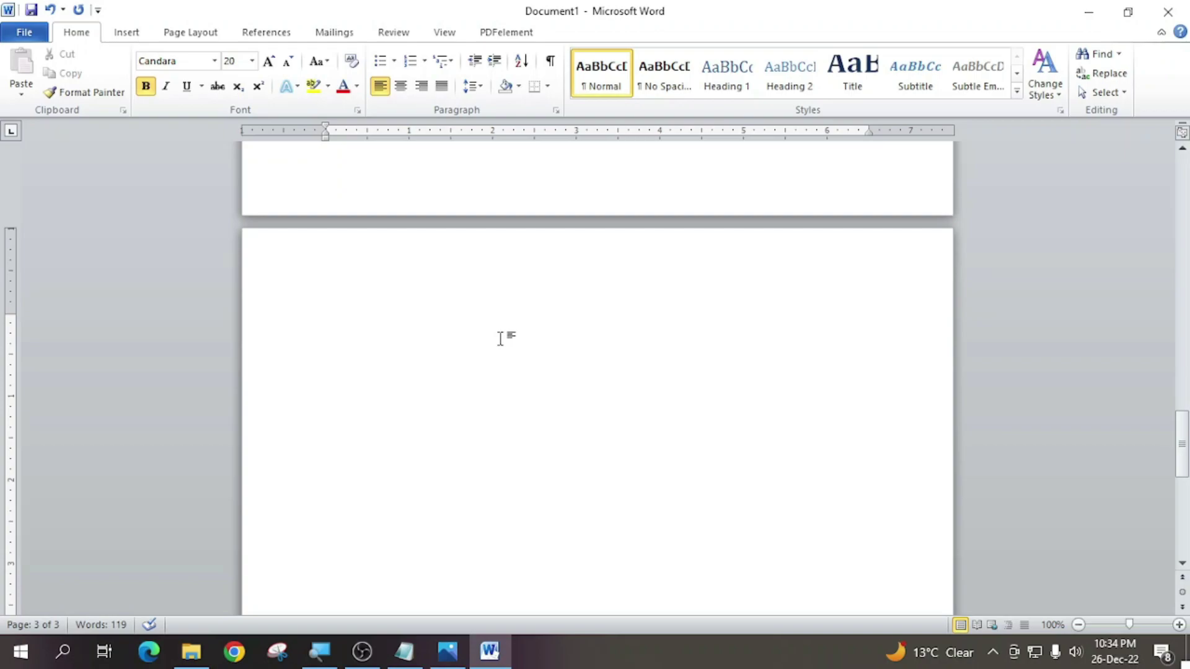
Type (c) and (tm) on separate lines so AutoCorrect produces © and ™
type("(")
type("c")
type(")")
key("Return")
key("Return")
type("(tm")
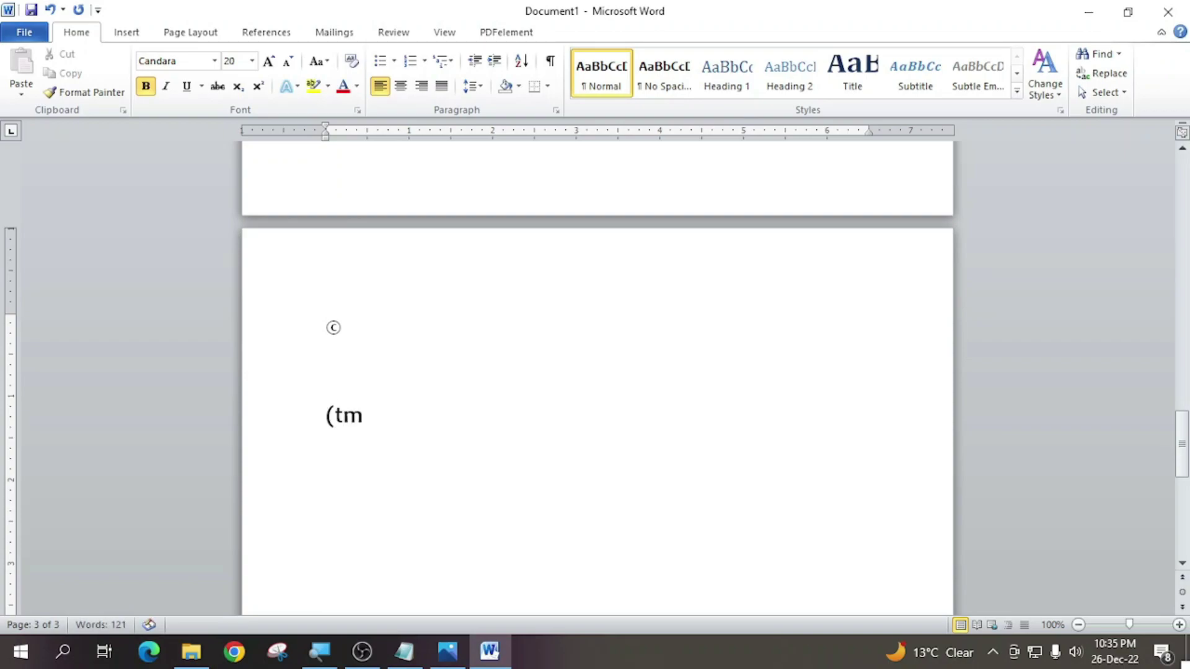
type(")")
key("Return")
key("Return")
Add ® and a → right arrow on the next lines, then bring up the keyboard picture
type("(r")
type(")")
key("Return")
key("Return")
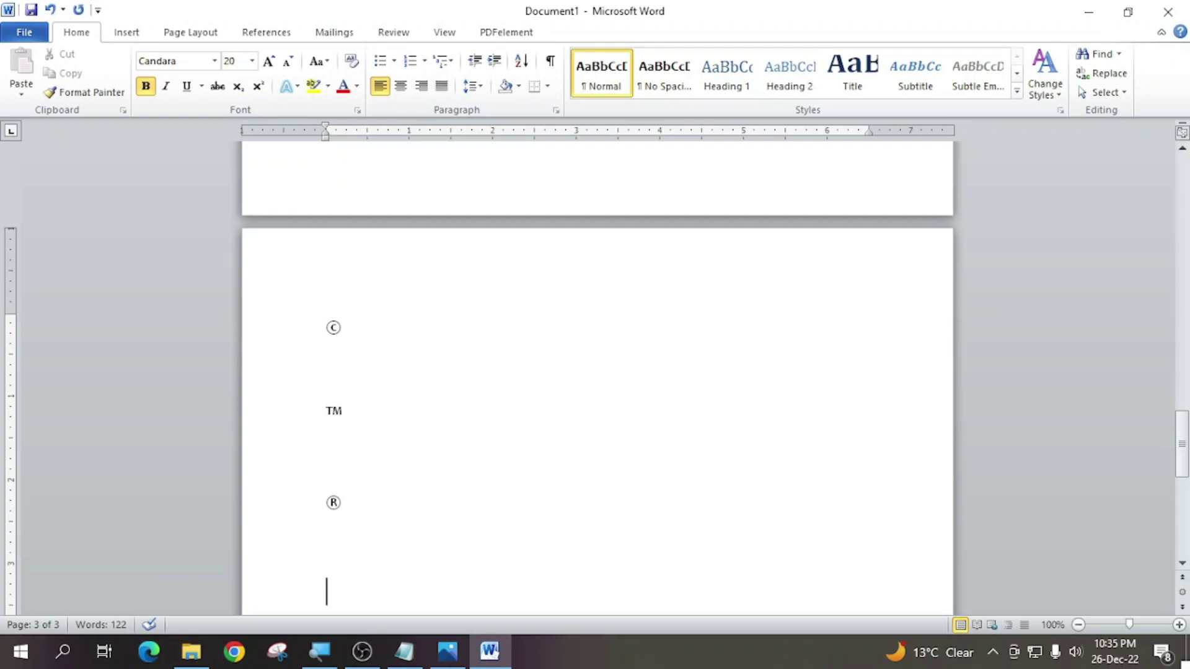
type("-")
type("-")
type(">")
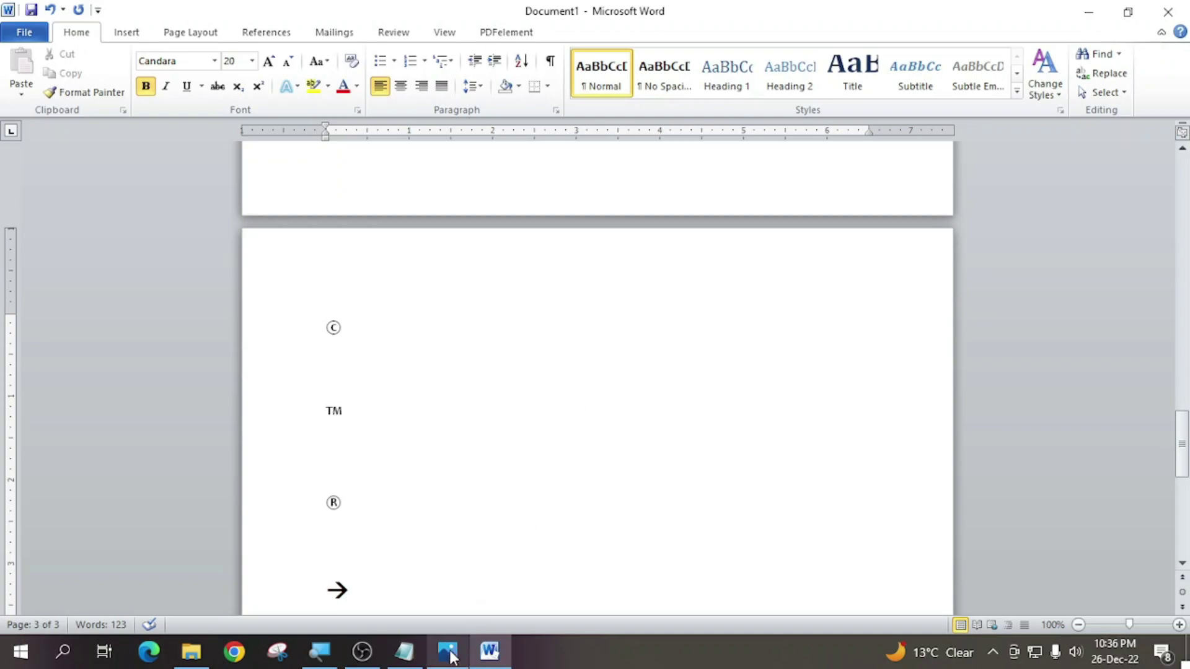
key("alt+Tab")
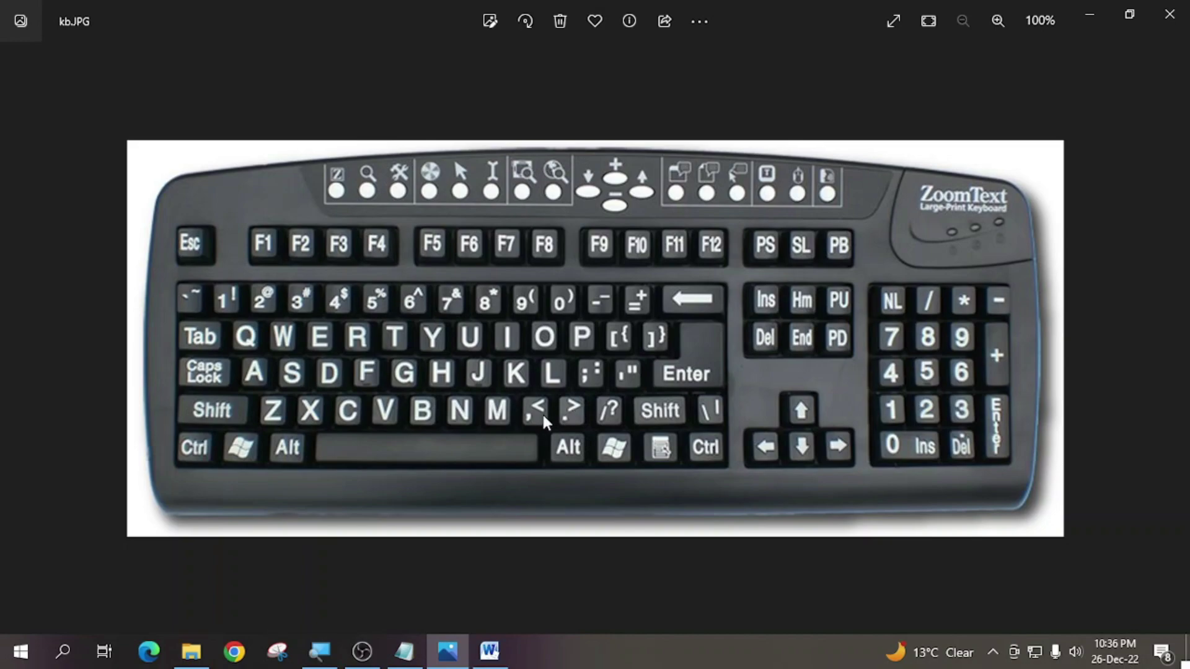
Back in Word, type <-- for a left arrow under →, then ==> for a bold right arrow
left_click(1090, 19)
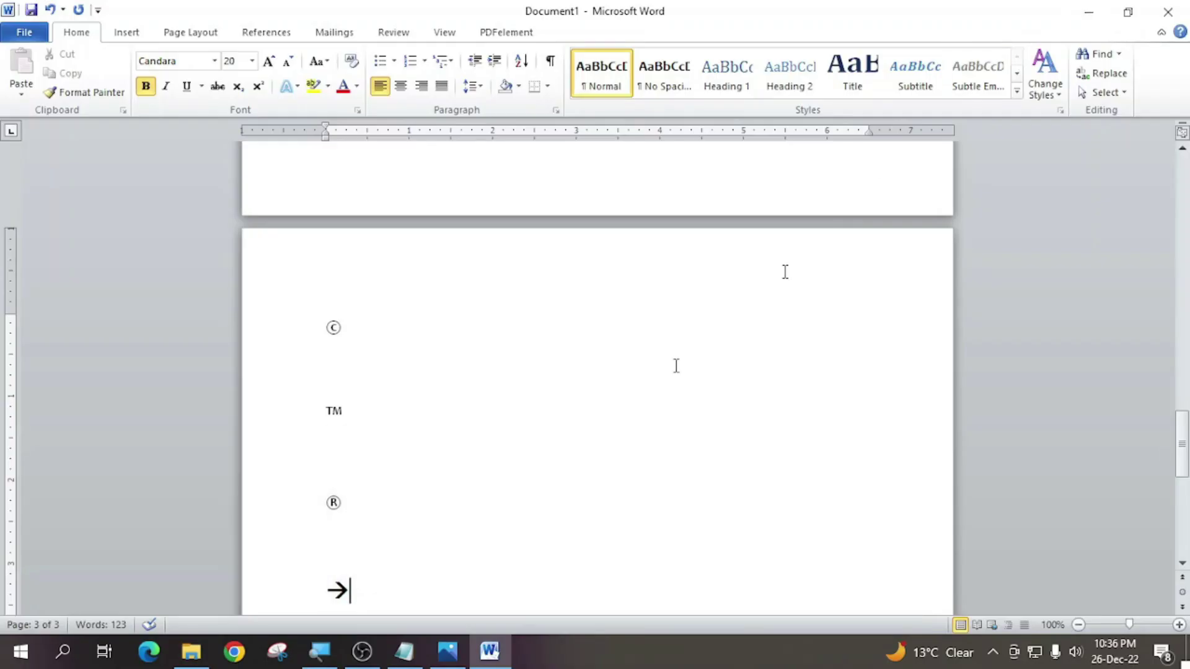
scroll(489, 500, "down", 3)
key("Return")
key("Return")
key("Return")
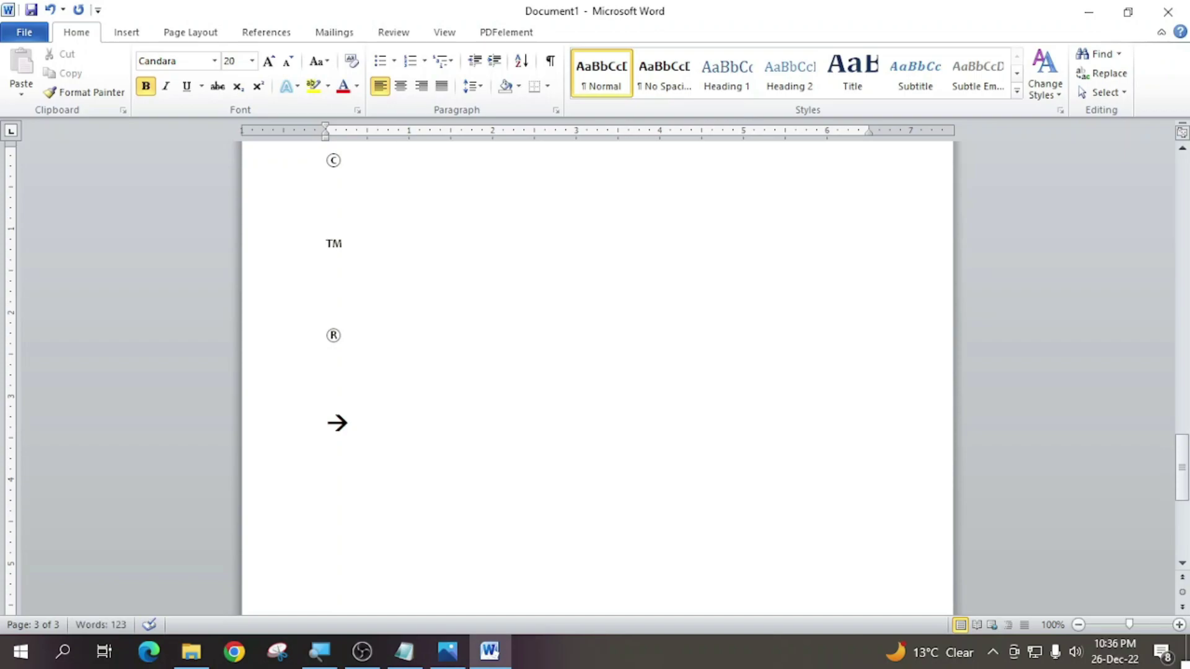
key("BackSpace")
type("<")
type("-")
type("-")
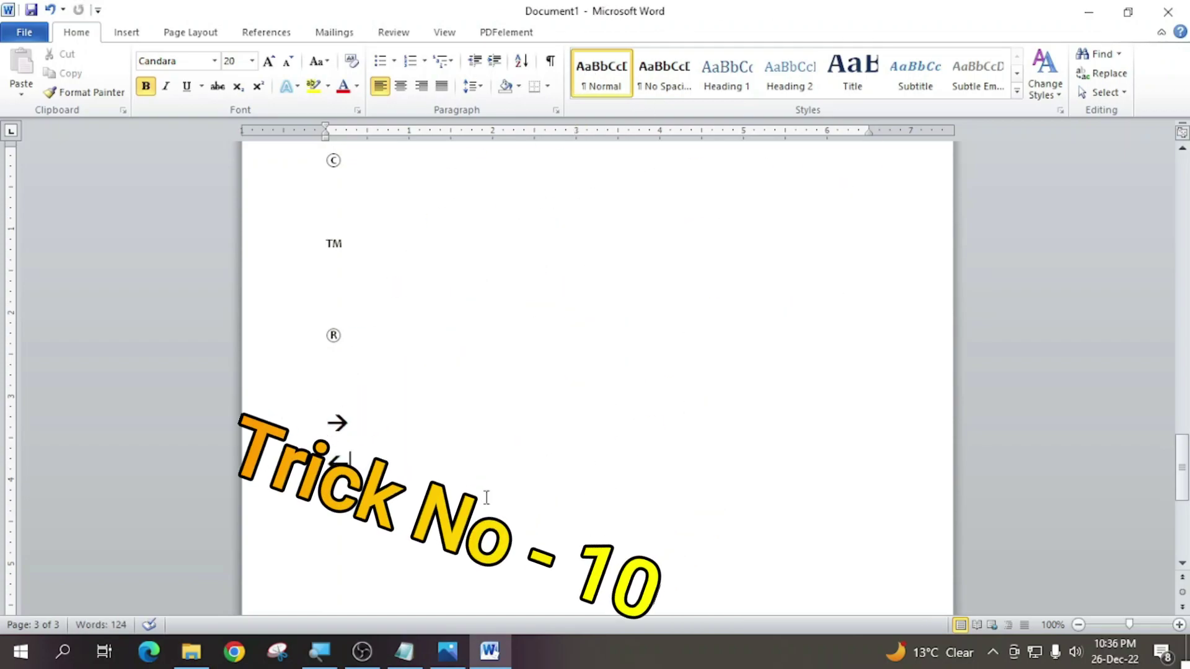
key("Return")
key("Return")
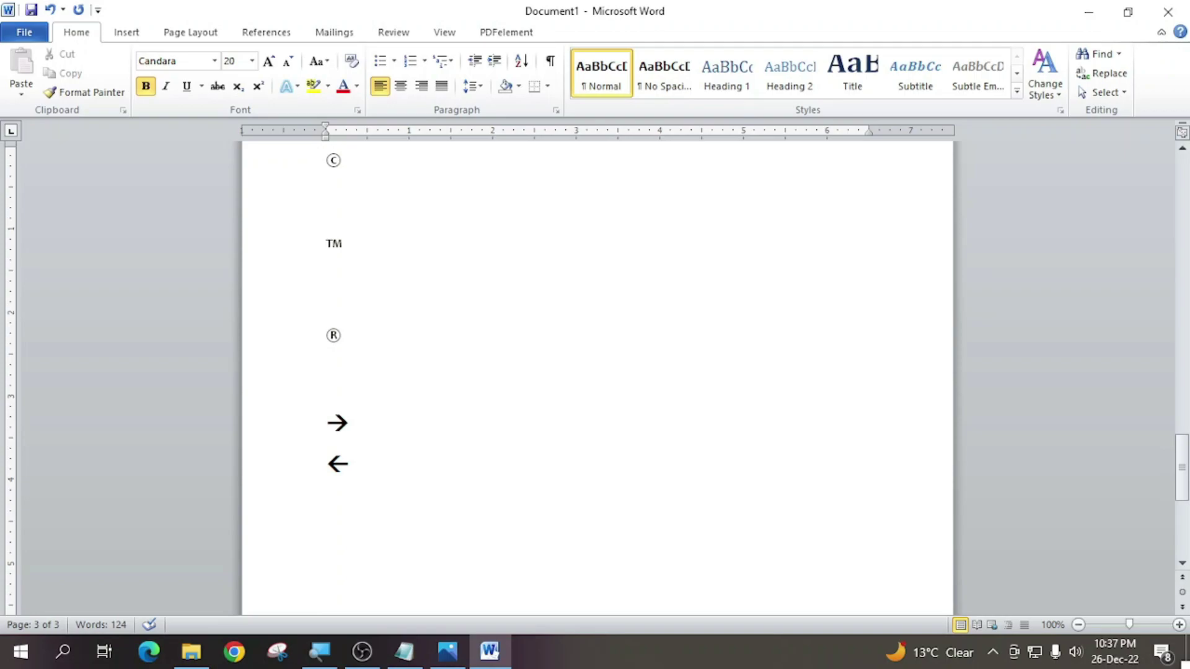
type("==")
type(">")
Type <== under the bold right arrow to get a bold left arrow, then start a new line
key("Return")
type("<")
type("==")
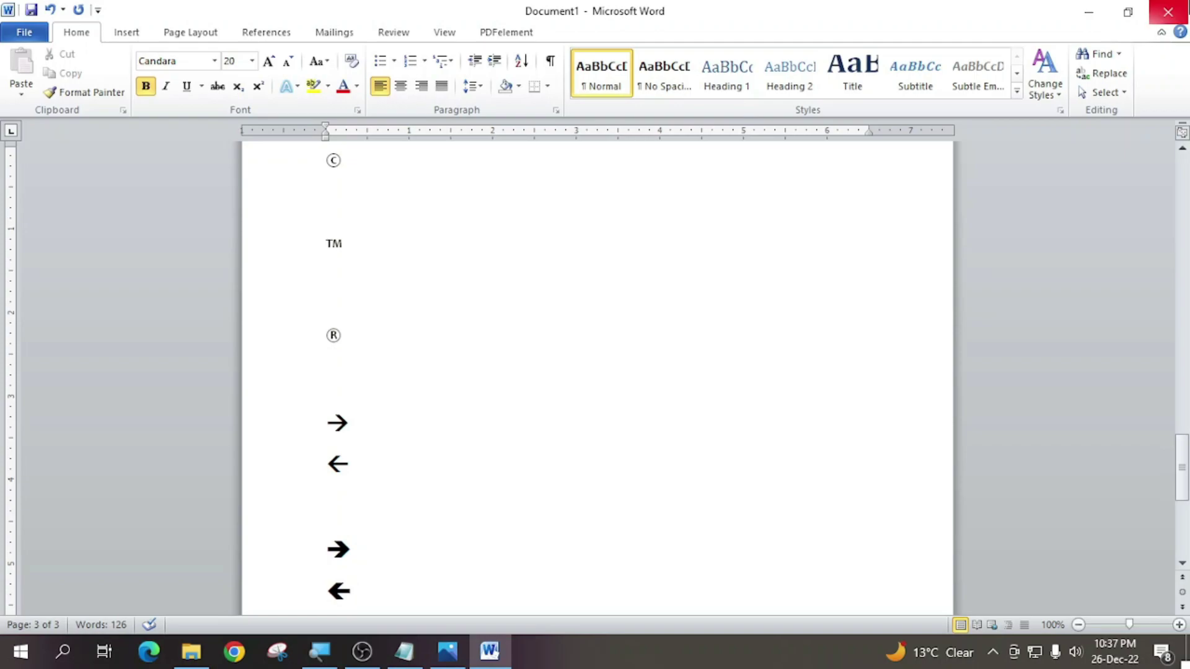
key("Return")
key("Return")
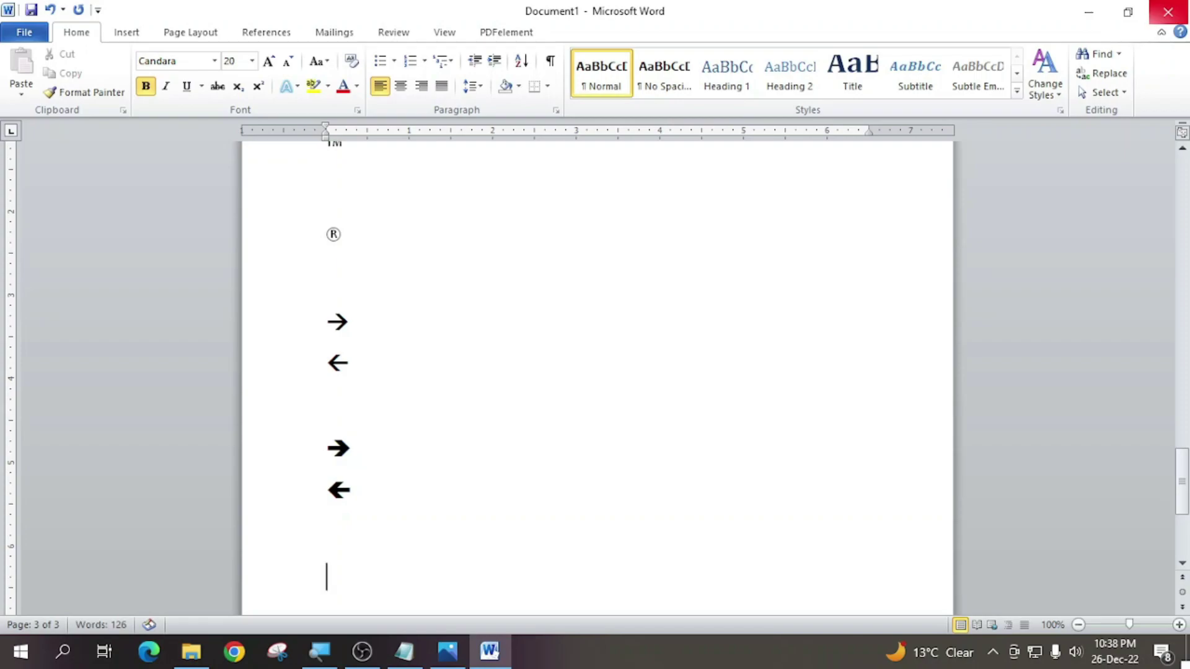
Type <= > as <=> so AutoCorrect makes a ⇔ arrow, leaving an empty line below
type("<")
type("=")
type(">")
key("Return")
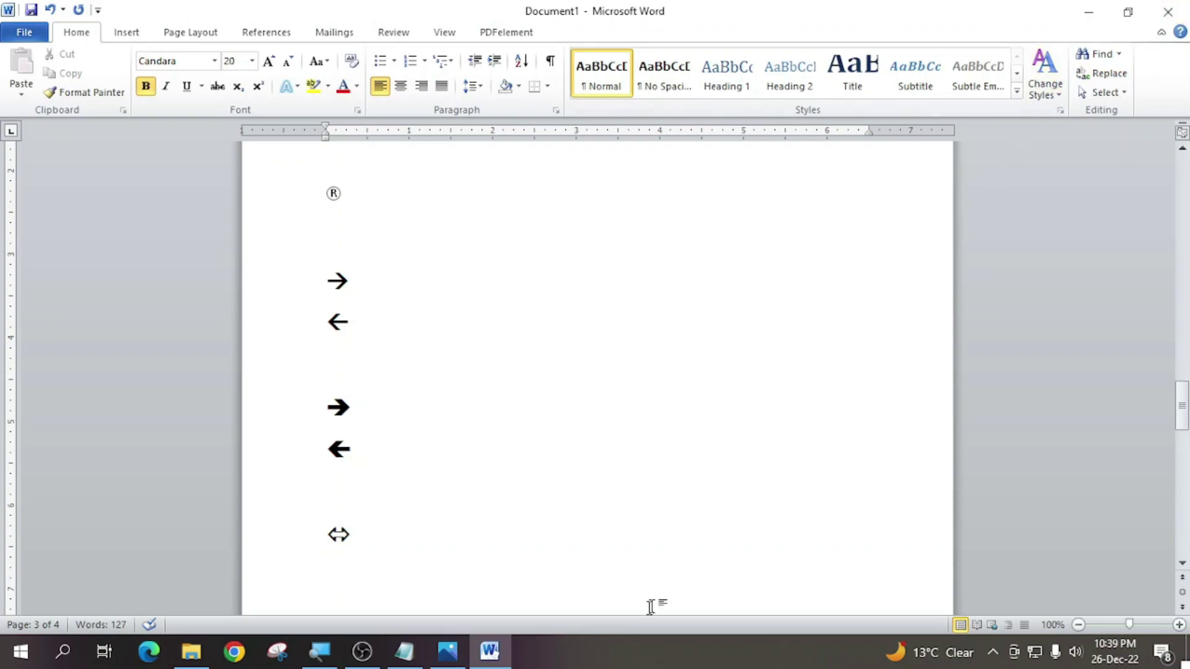
Bring the Youtube Demo notes forward in Notepad and type 'fraction' on a new line
left_click(404, 650)
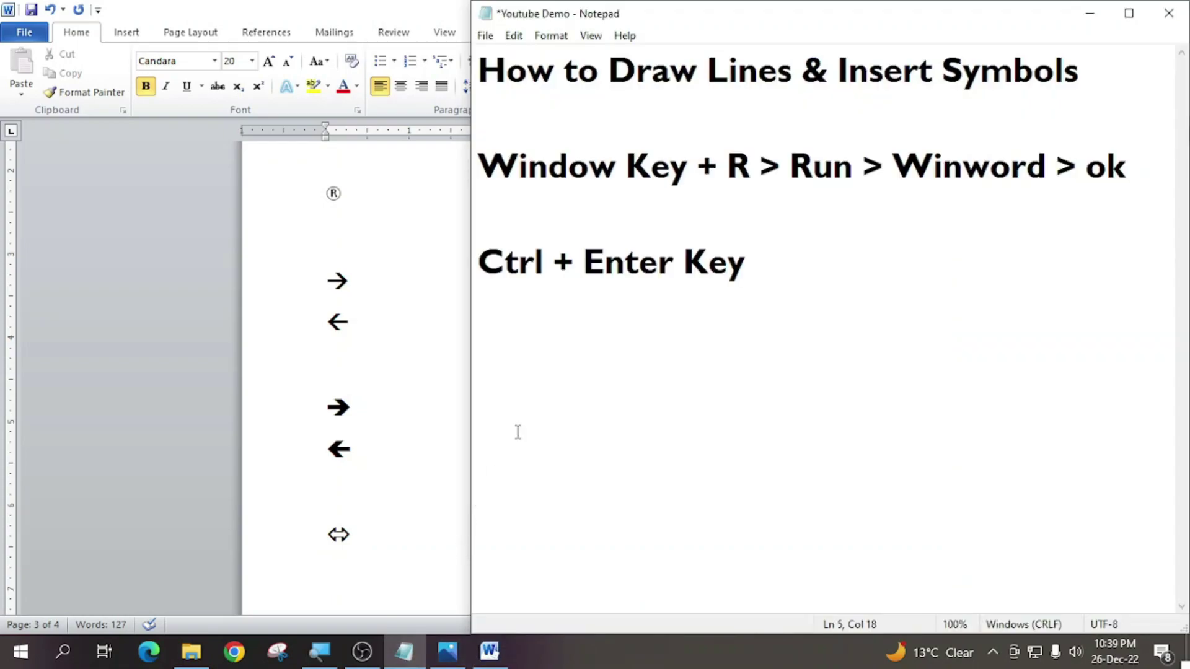
key("Return")
key("Return")
type("fracti")
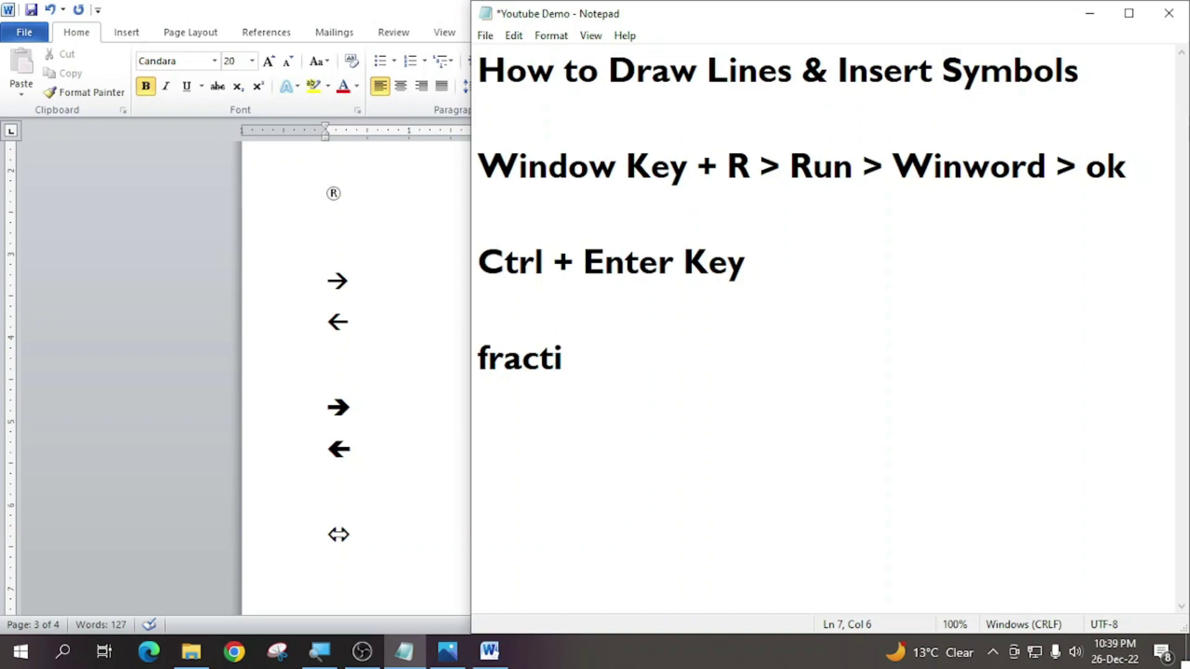
type("on")
Return to the Word document, placing the cursor on the empty line below ⇔
left_click(377, 554)
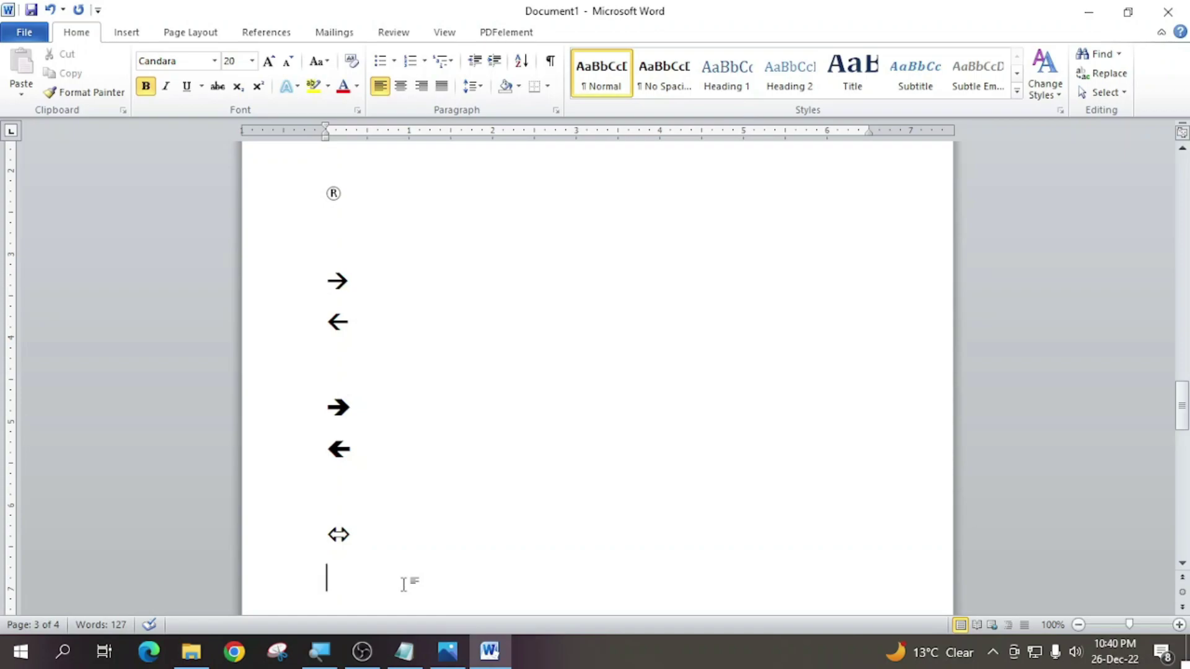
Add the lines 11/2 and 1 1/2, letting AutoCorrect turn the second into 1 ½
key("Return")
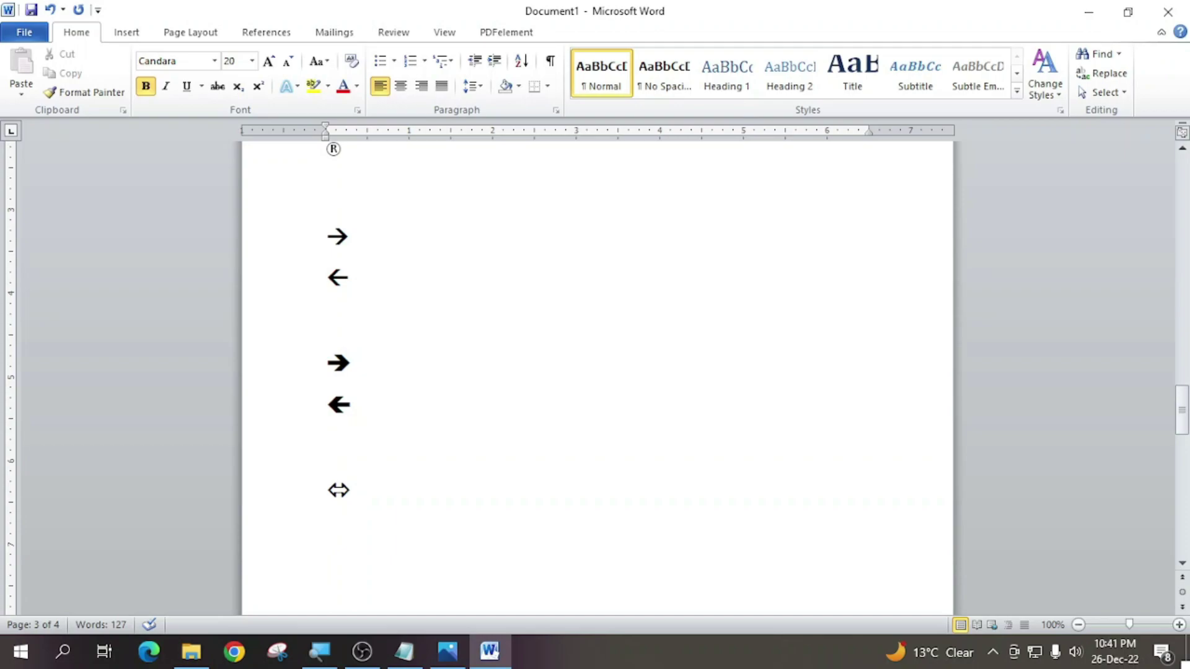
type("1")
type("1/")
type("2")
key("Return")
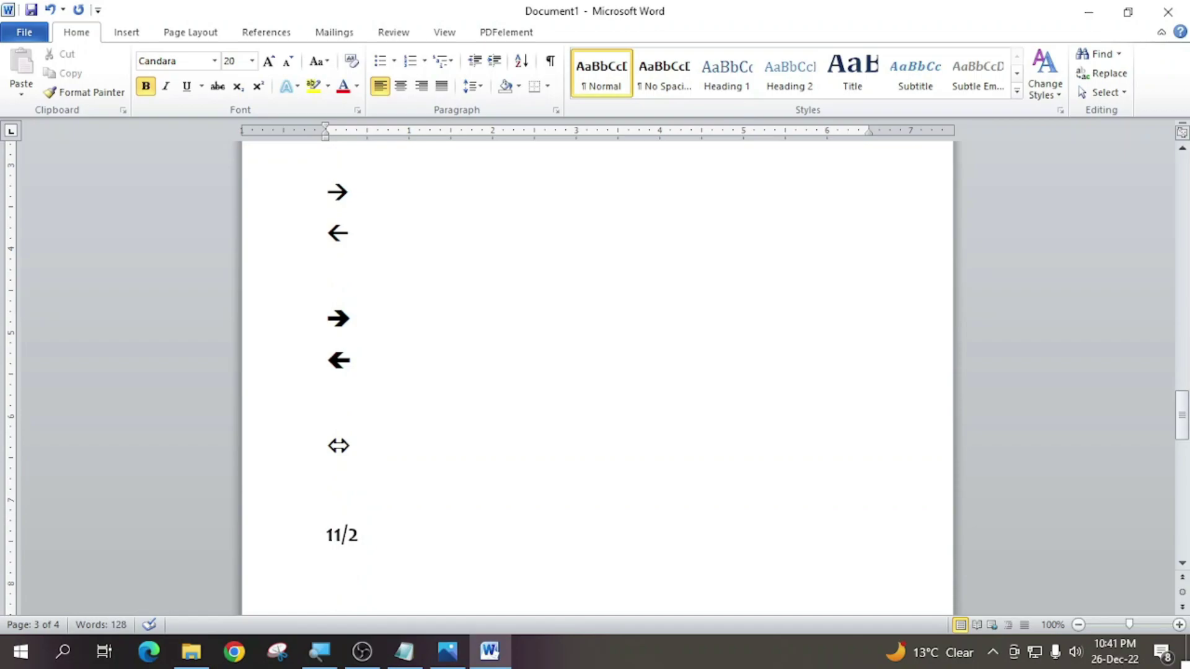
type("1")
type(" 1/")
type("2")
key("Return")
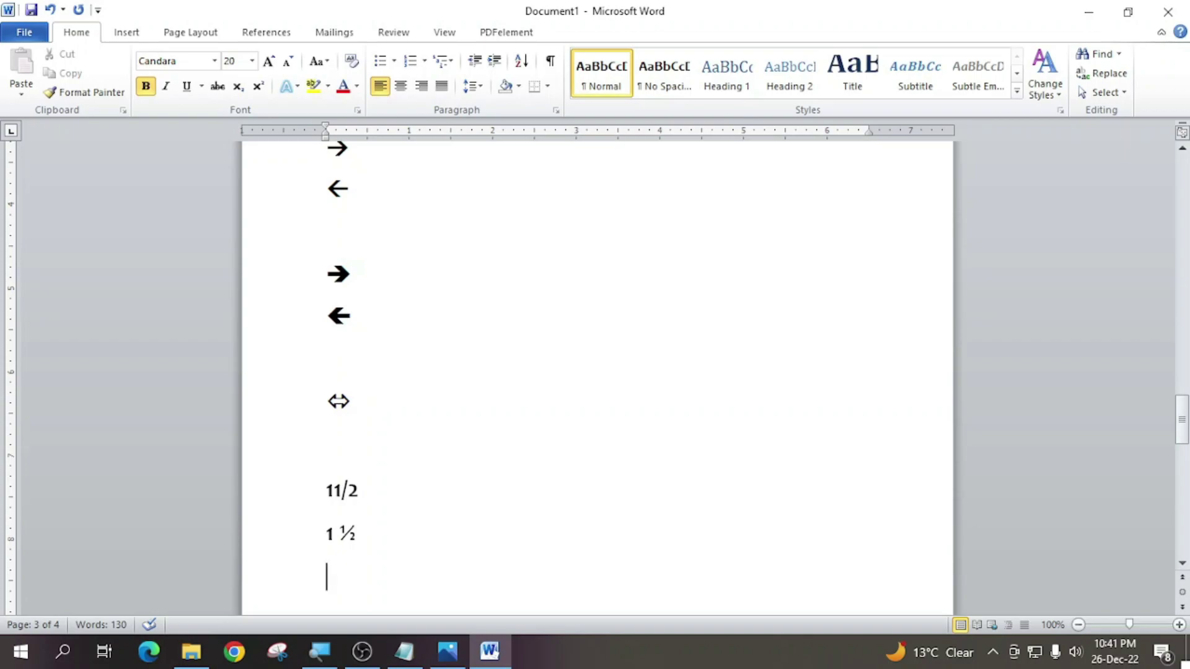
Type 2 3/4 and finish the line so AutoCorrect converts it to 2 ¾
type("2")
type(" 3/")
type("4")
key("ctrl+Return")
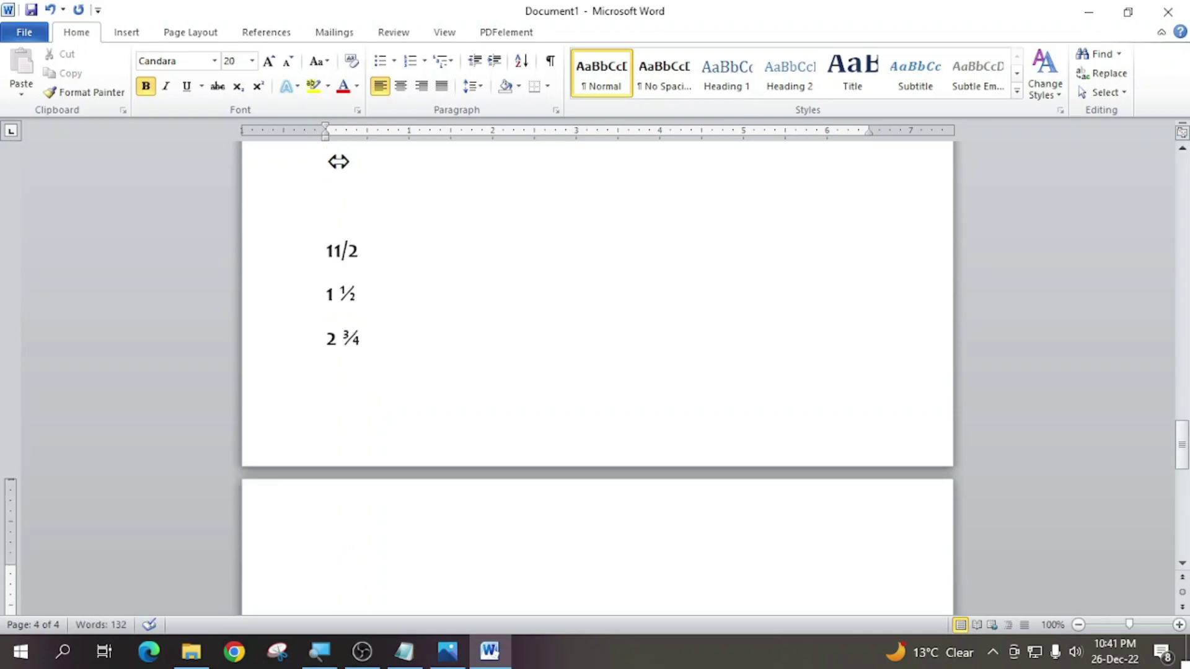